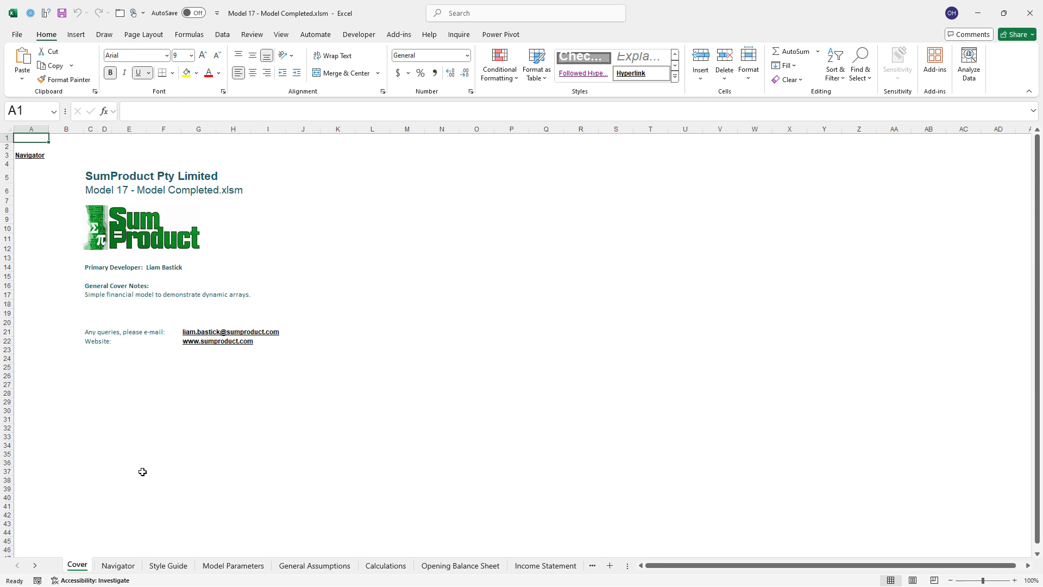
Step: Browse the Navigator, Style Guide and Model Parameters sheets, checking Days in Year, then General Assumptions
click(120, 566)
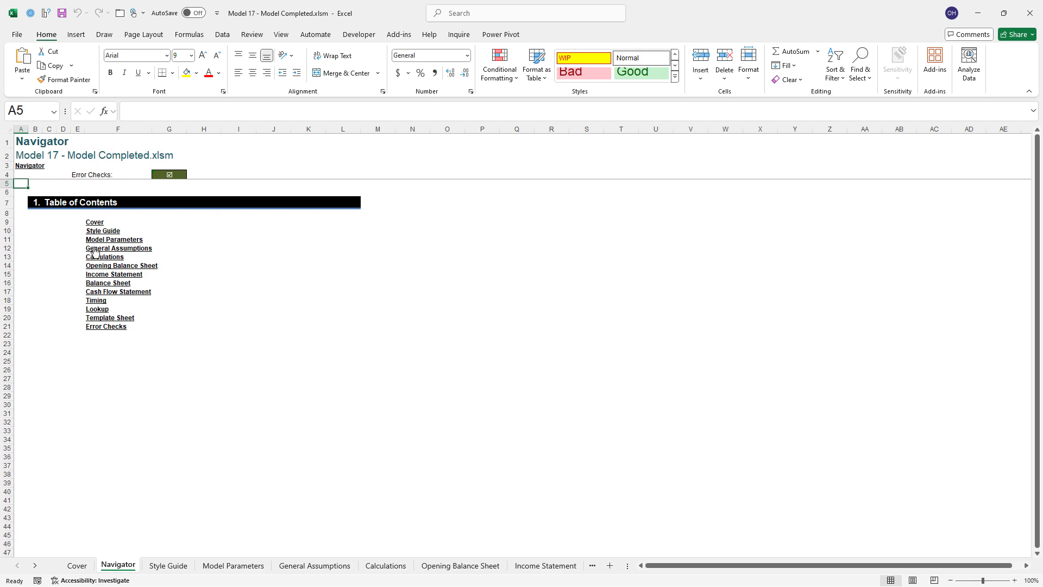
click(111, 233)
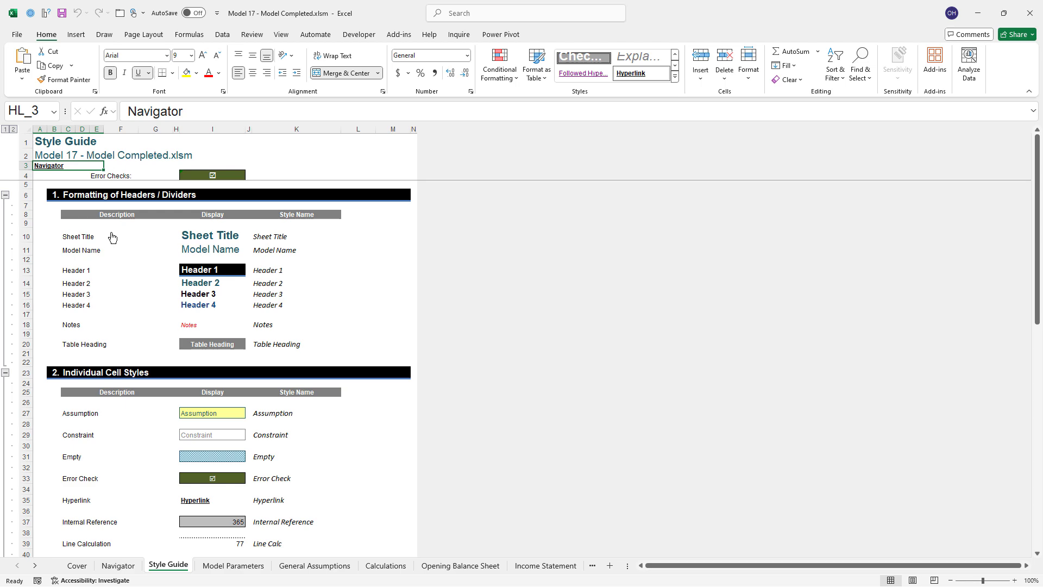
click(227, 565)
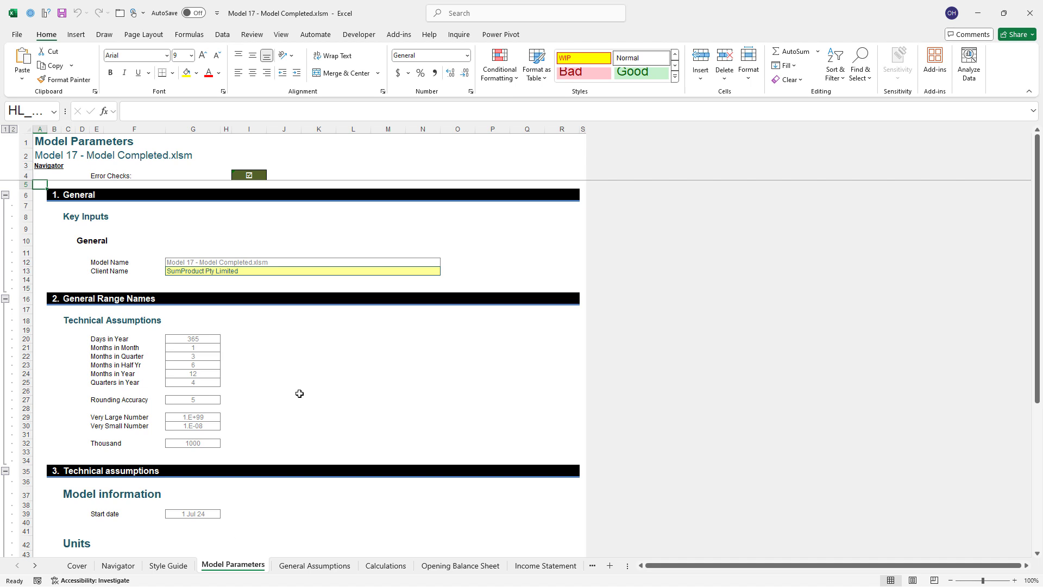
click(210, 339)
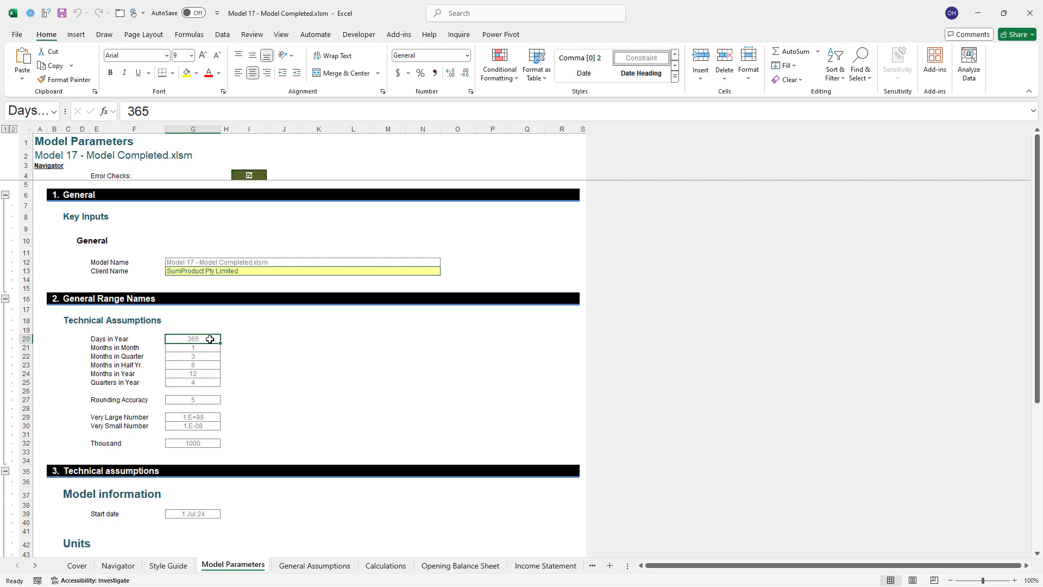
click(302, 565)
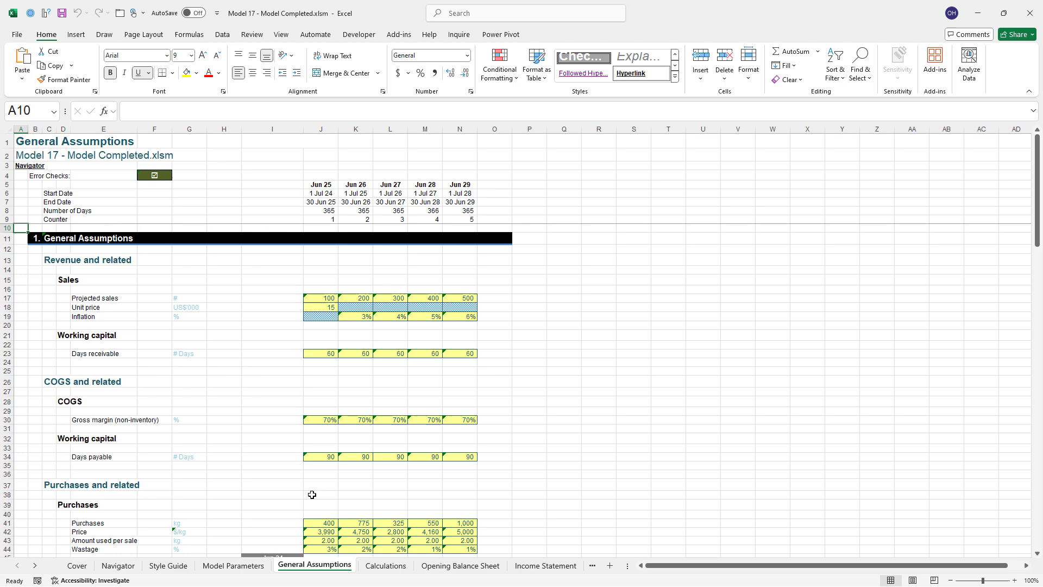
Step: Scroll to the Purchases assumptions and check the values along row 41 from J41
scroll(180, 503, down, 9)
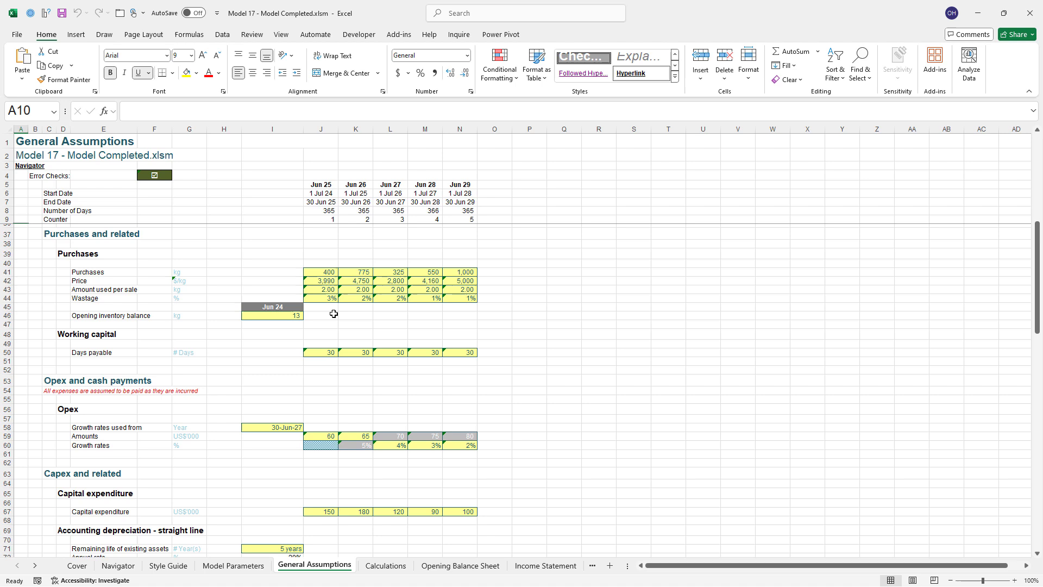
click(326, 274)
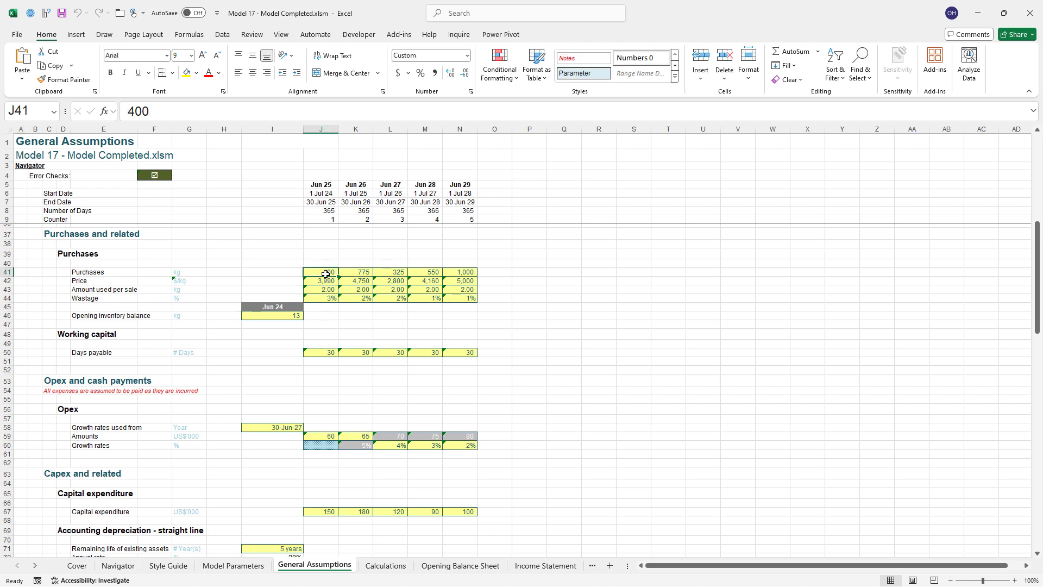
key(Right)
key(Right)
key(Right)
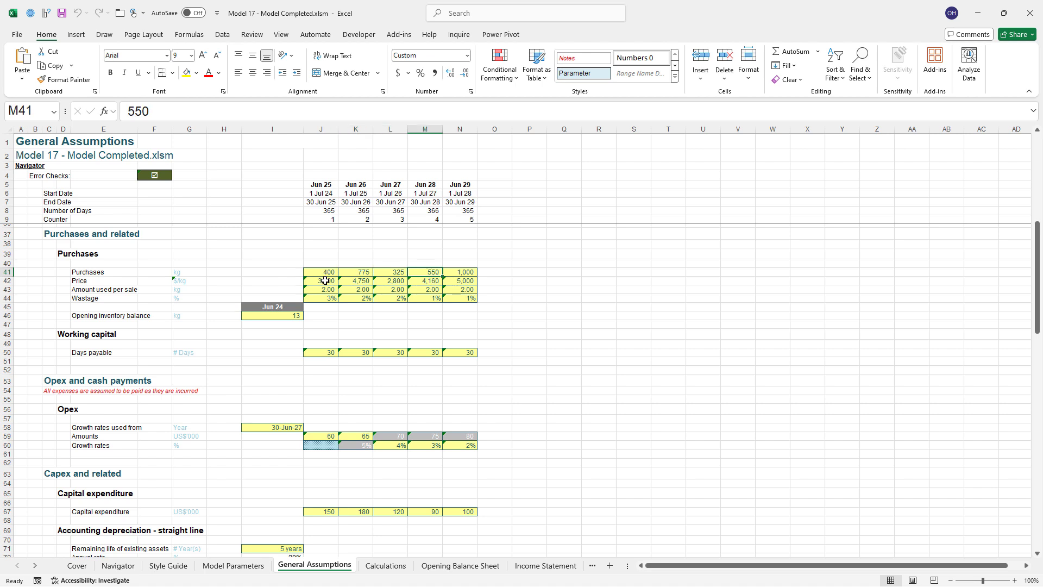
Step: Read J42's full TAKE Price formula and its hard-coded prices, then check J43's amount used per sale
click(325, 281)
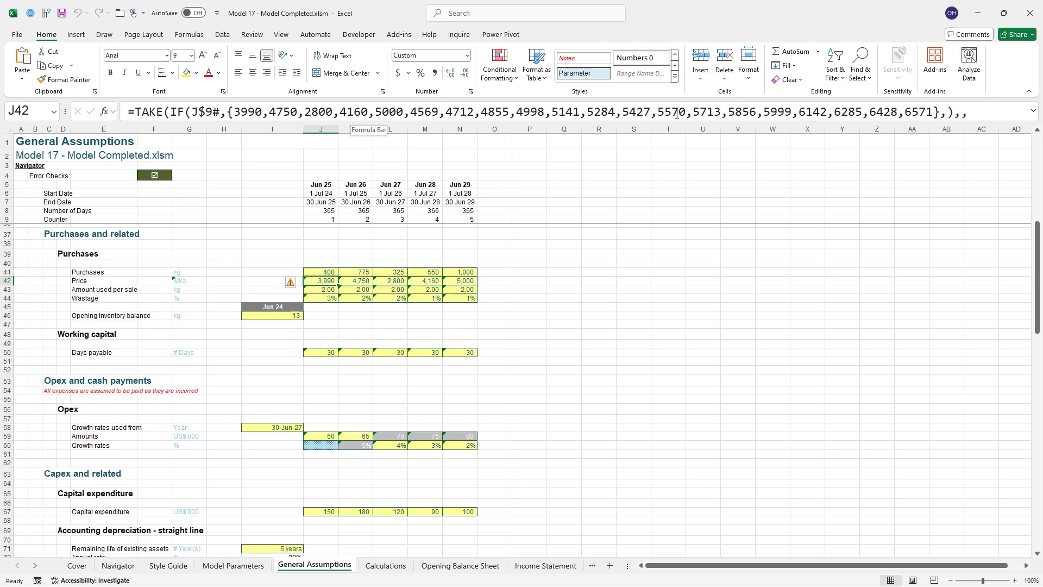
click(1033, 111)
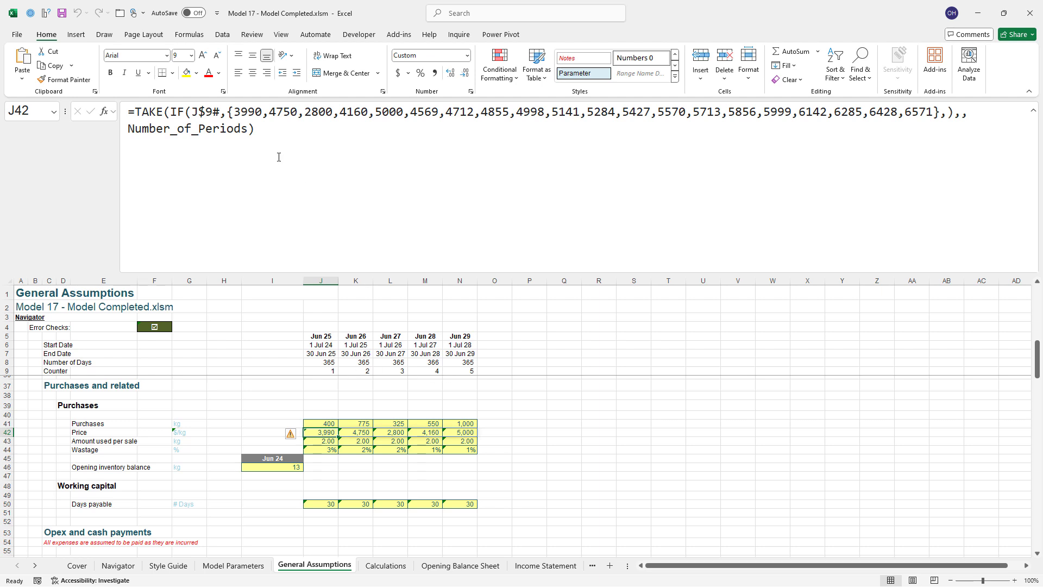
drag(240, 112, 474, 112)
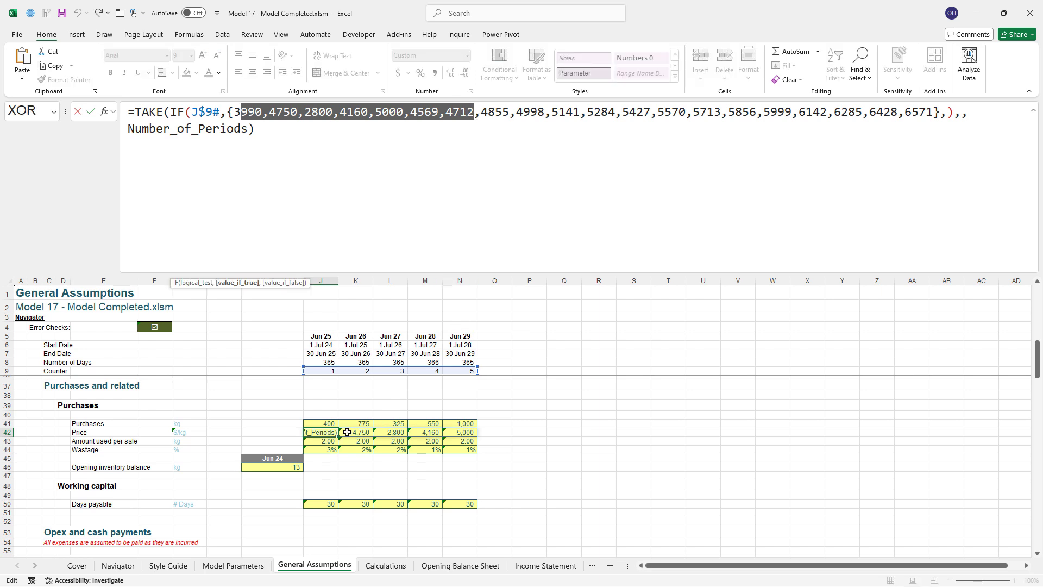
key(Escape)
click(328, 443)
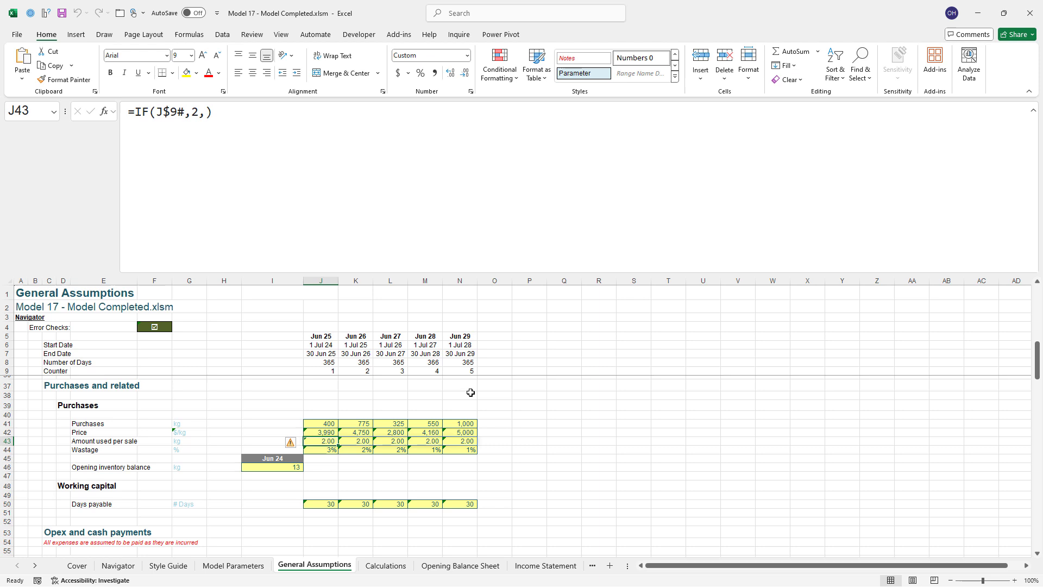
Step: Set Number of Periods on the Timing sheet to 8
click(35, 566)
click(35, 566)
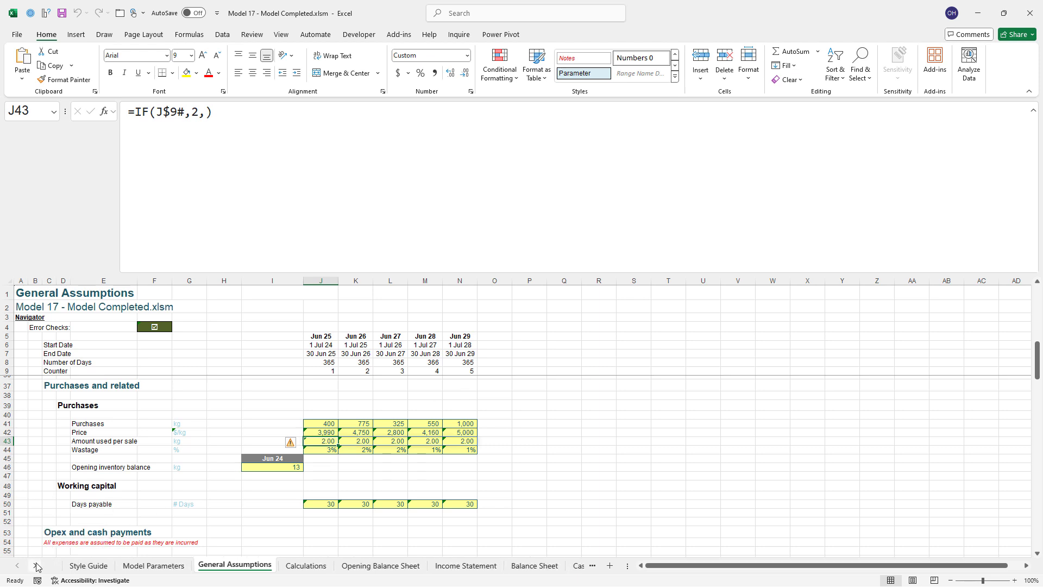
click(35, 565)
click(35, 565)
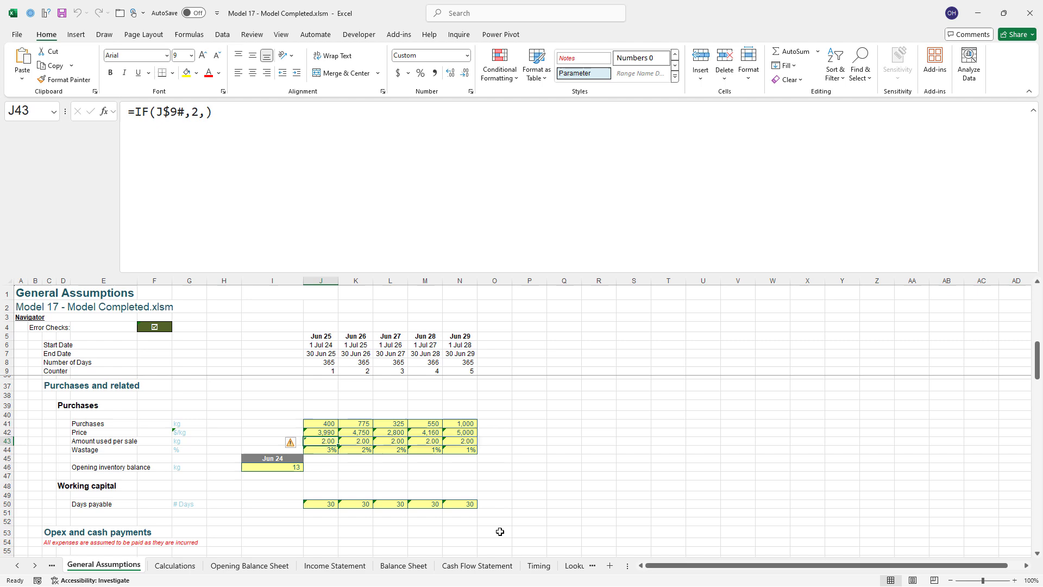
click(536, 565)
click(251, 430)
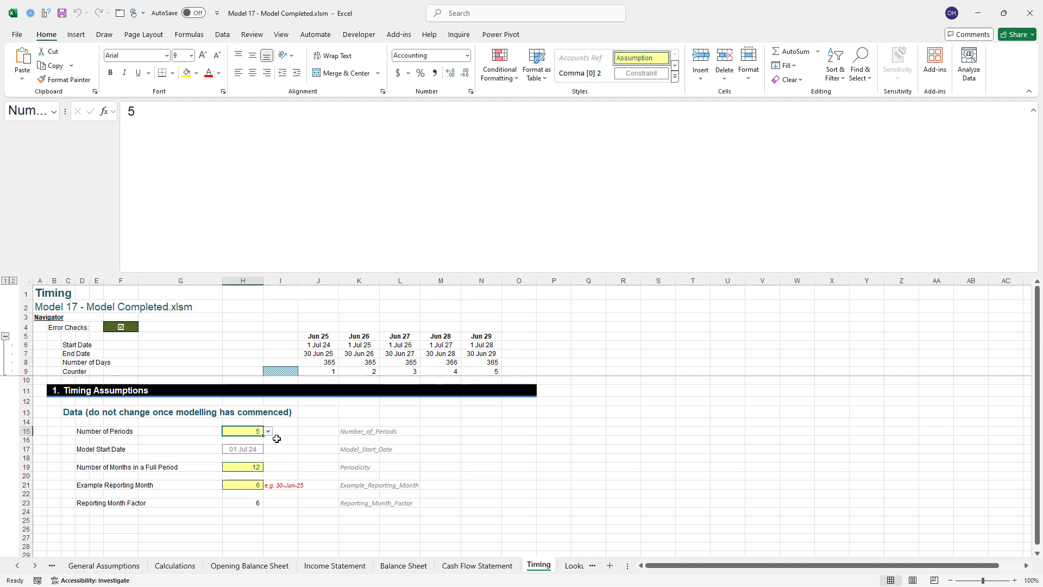
text(8)
key(ctrl+Return)
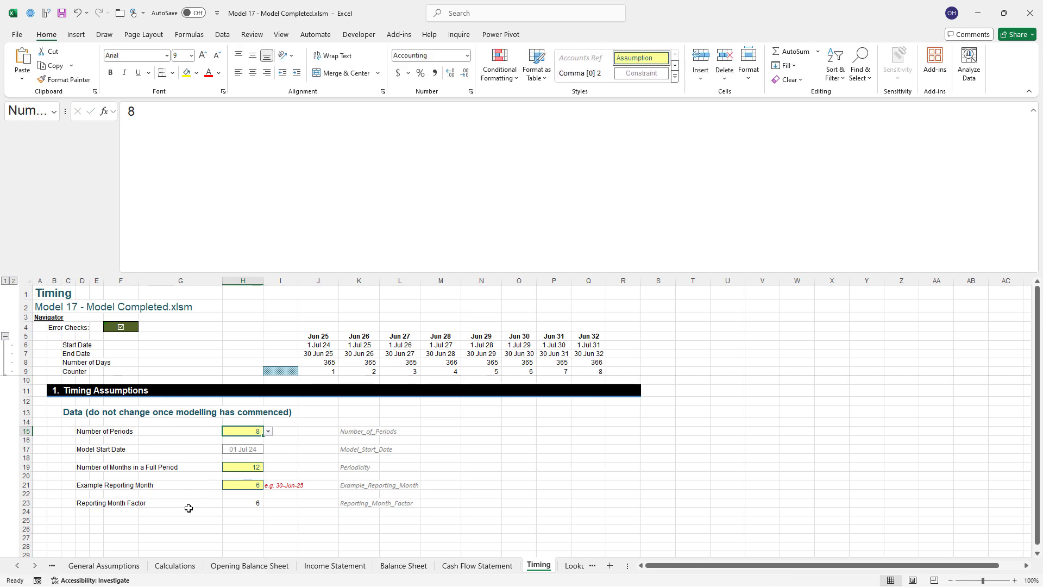
Step: Check General Assumptions row 41 extends to Jun 32, and review the J42 and J43 formulas
click(104, 566)
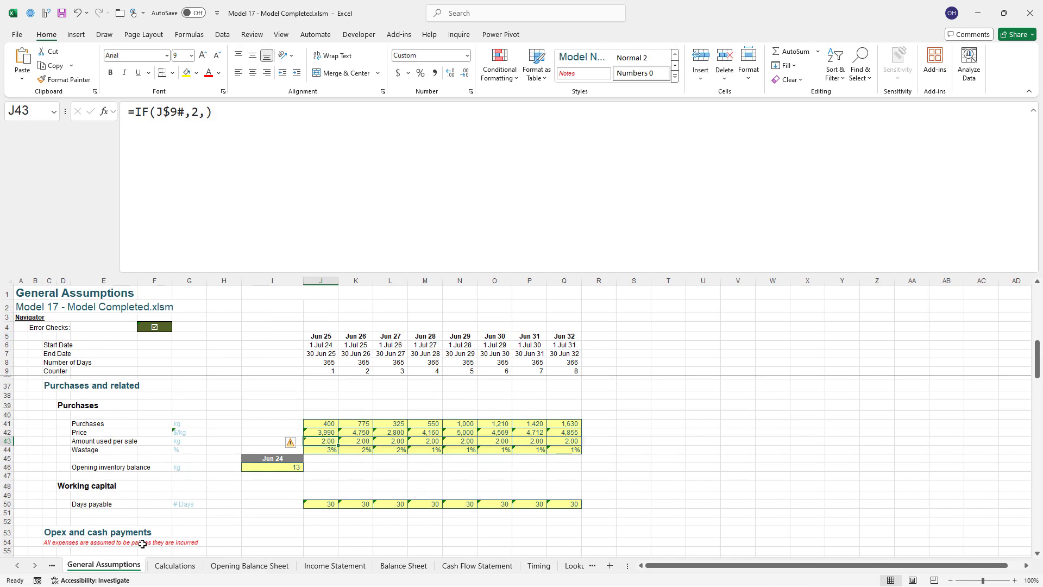
click(319, 422)
key(Right)
key(Right)
key(Right)
key(Right)
key(Right)
key(Right)
key(Right)
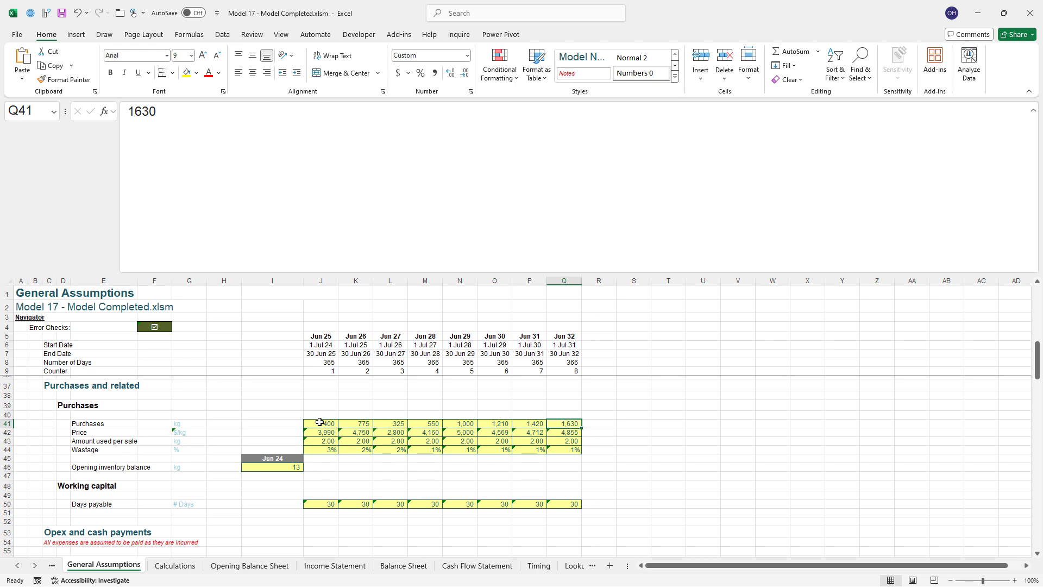
key(Right)
key(Right)
key(Right)
key(Right)
key(Right)
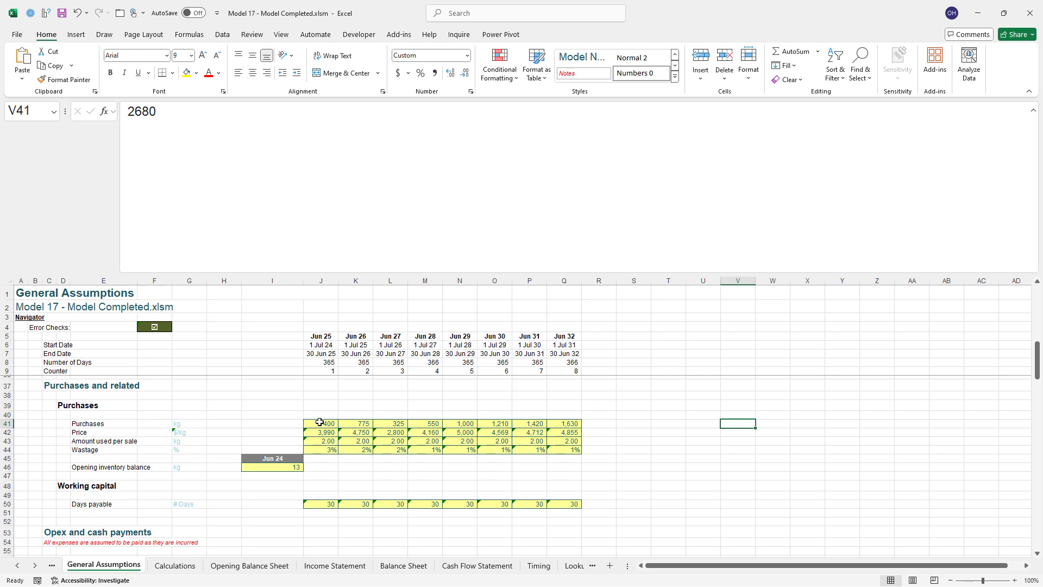
click(321, 432)
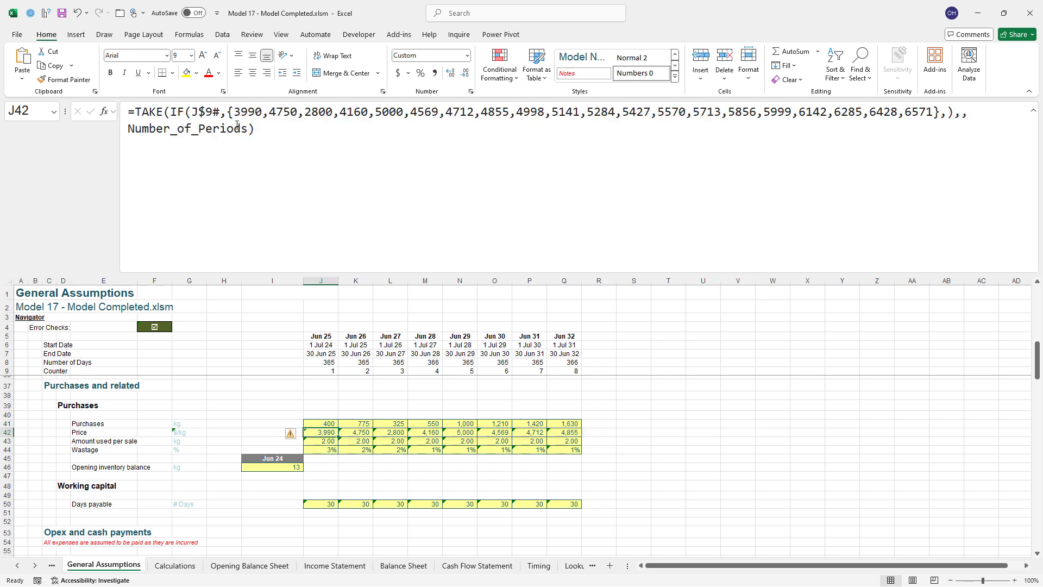
click(206, 112)
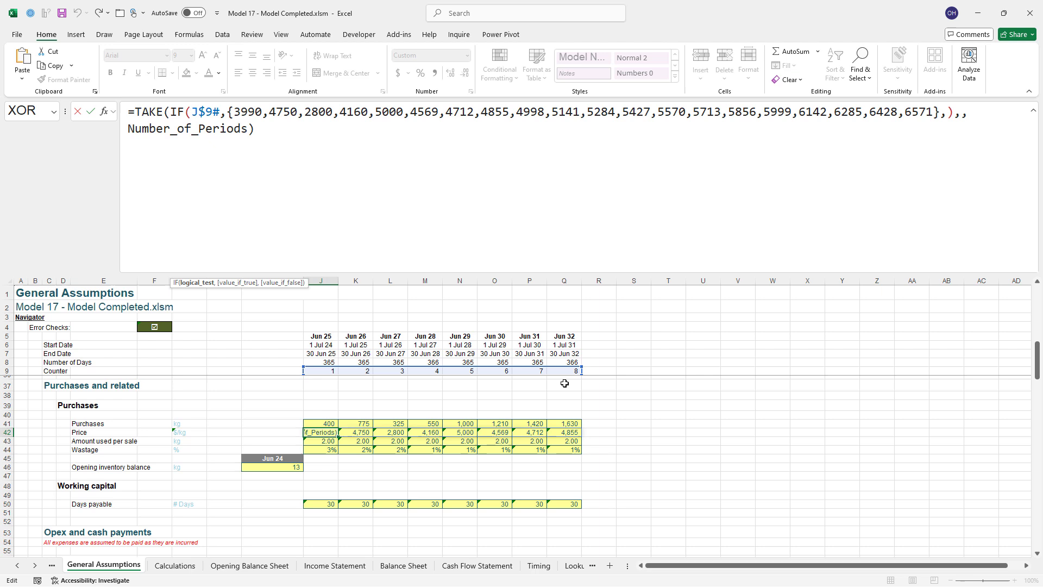
key(ctrl+Return)
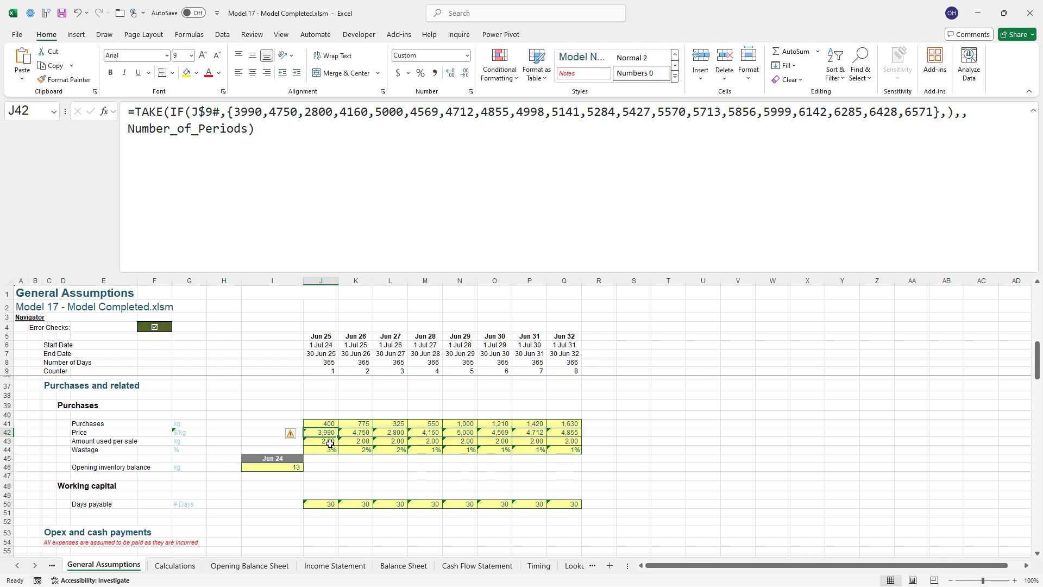
click(330, 444)
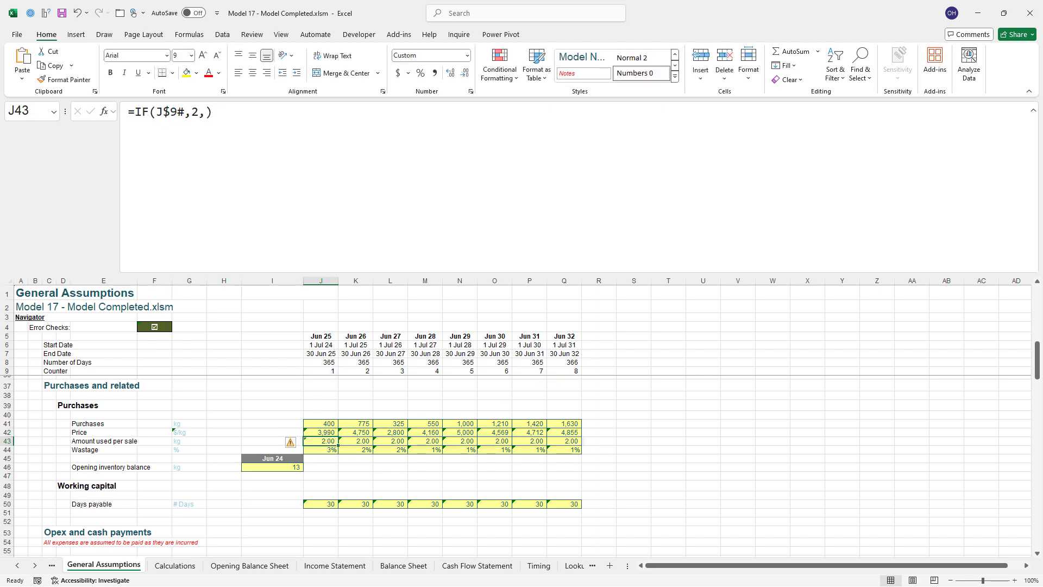
Step: Restore Number of Periods on Timing to 5
click(35, 566)
click(35, 566)
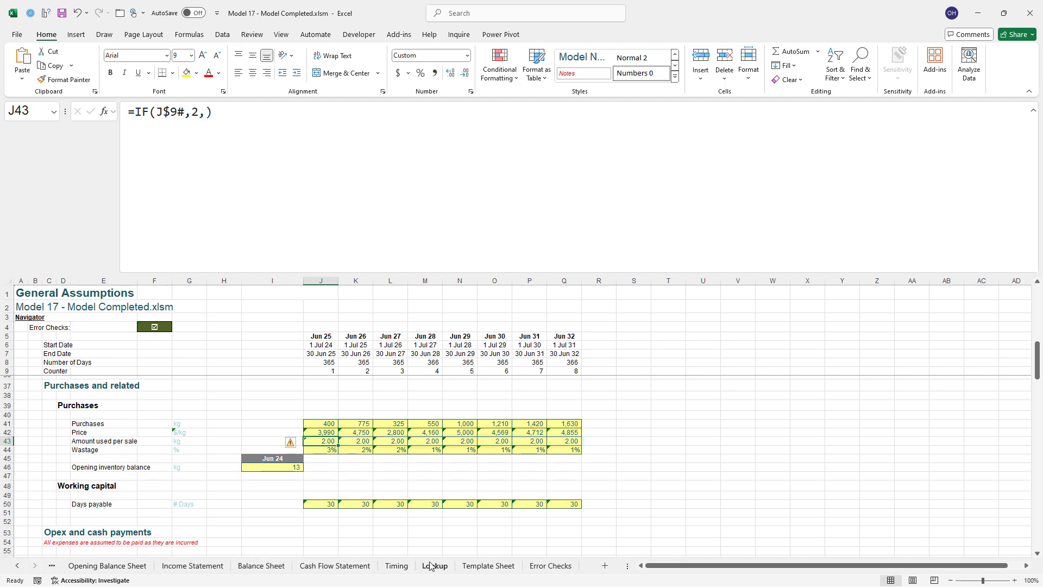
click(397, 566)
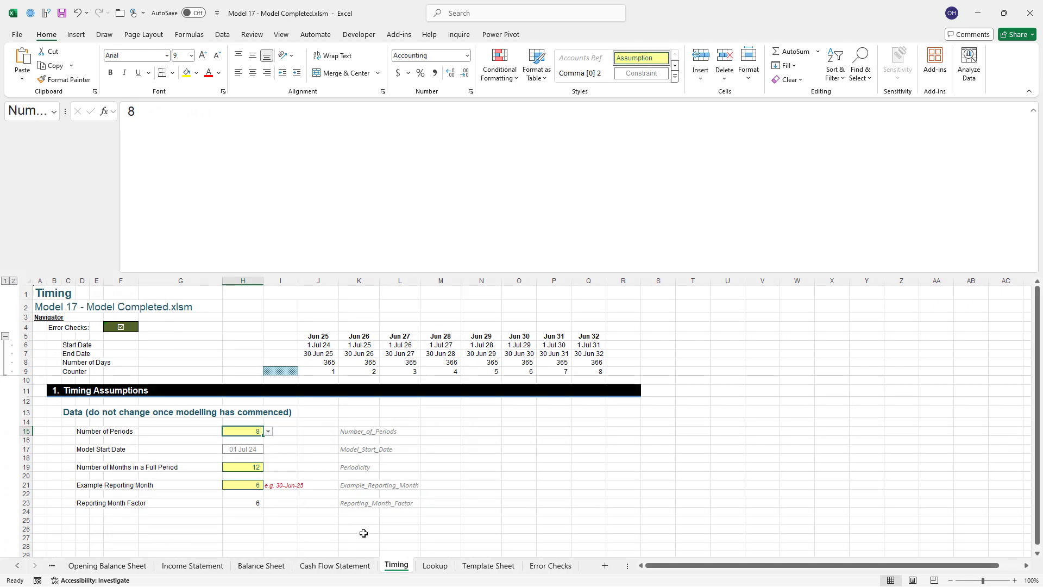
text(5)
key(ctrl+Return)
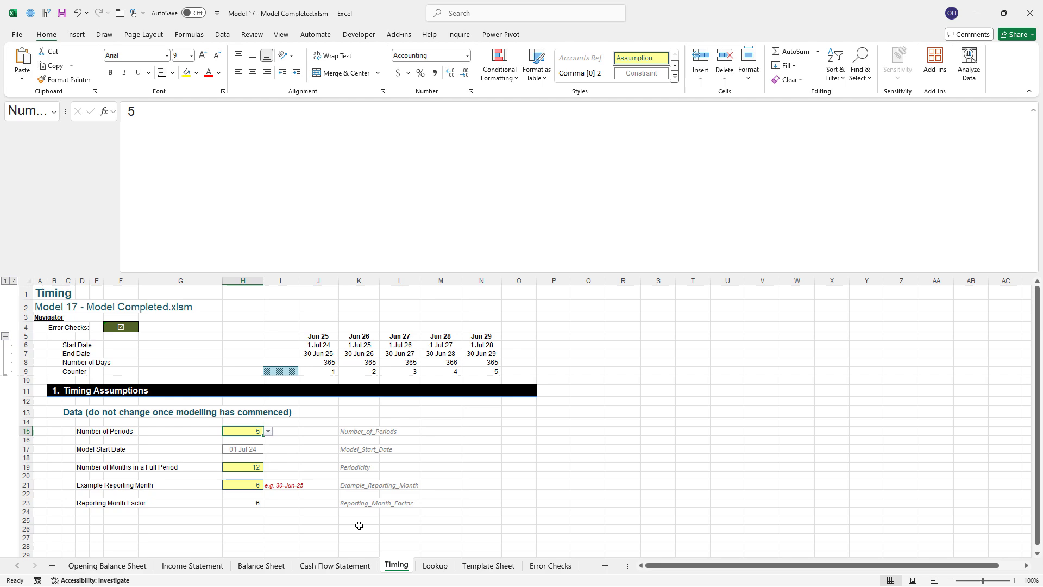
Step: Scroll the Calculations sheet down past COGS to Purchases and related, with the formula bar at one line
click(19, 565)
click(19, 565)
click(174, 566)
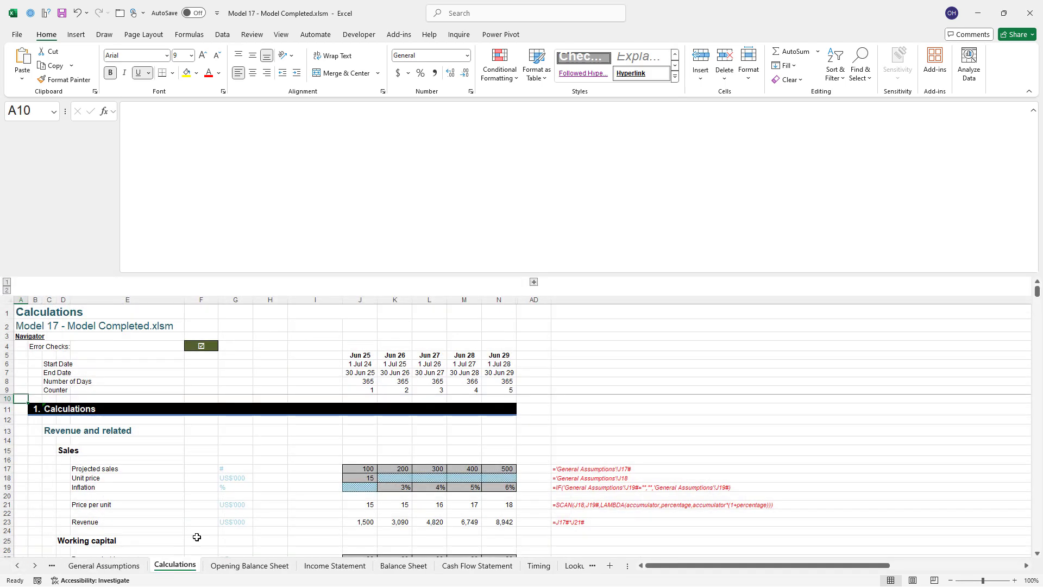
scroll(228, 510, down, 9)
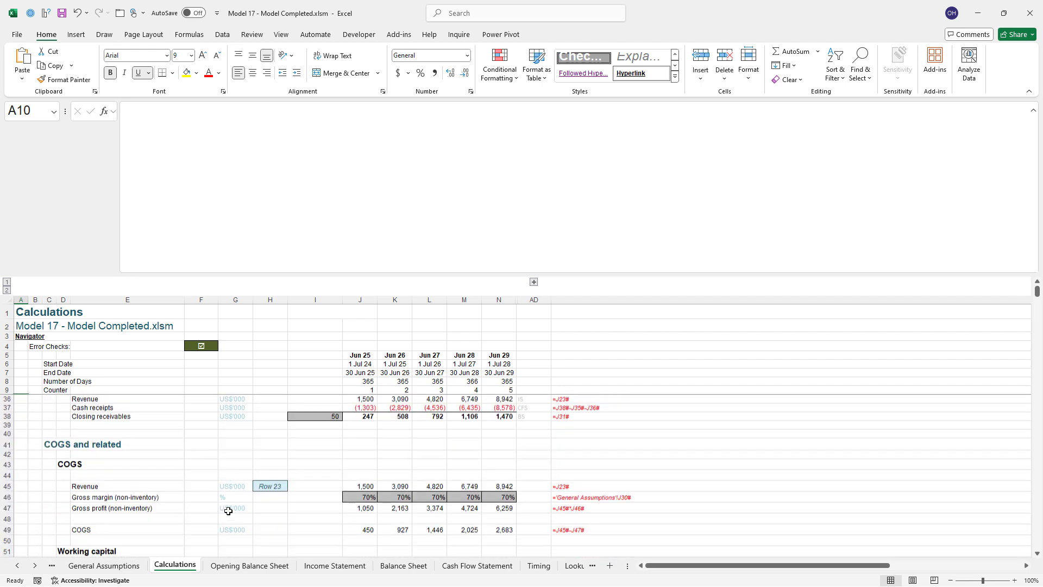
scroll(229, 511, down, 6)
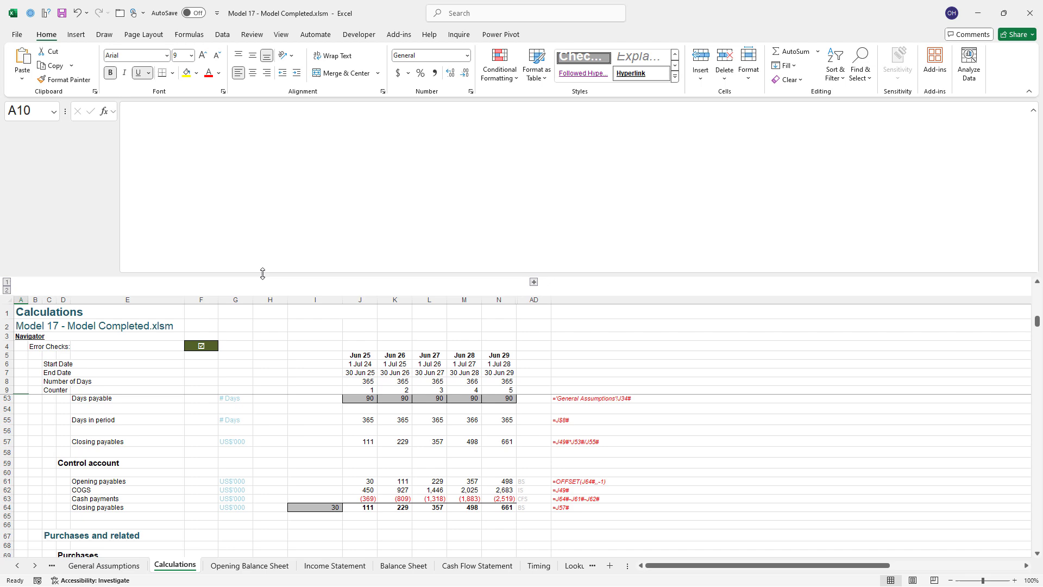
drag(262, 273, 263, 140)
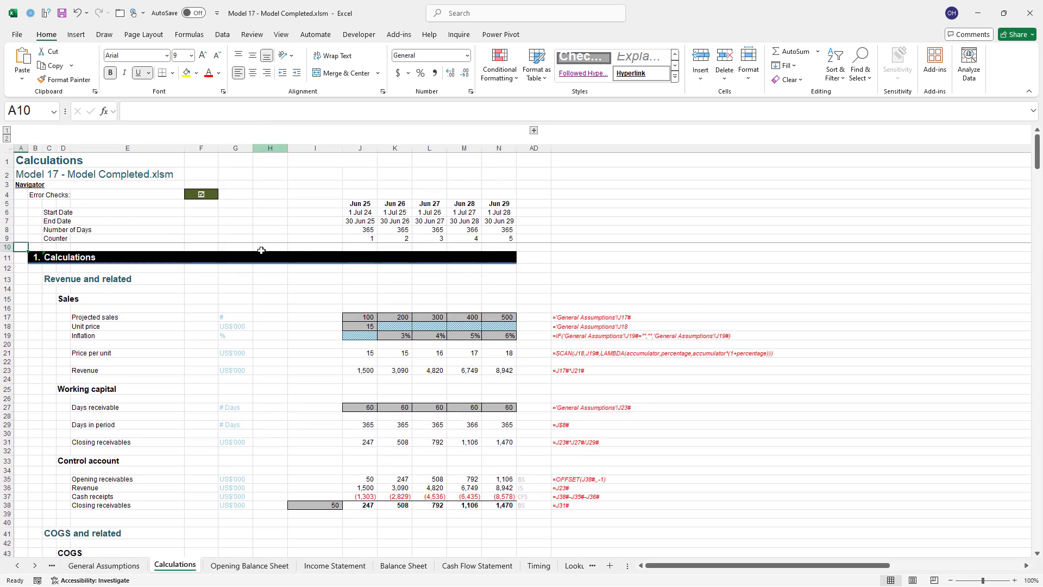
scroll(262, 487, down, 10)
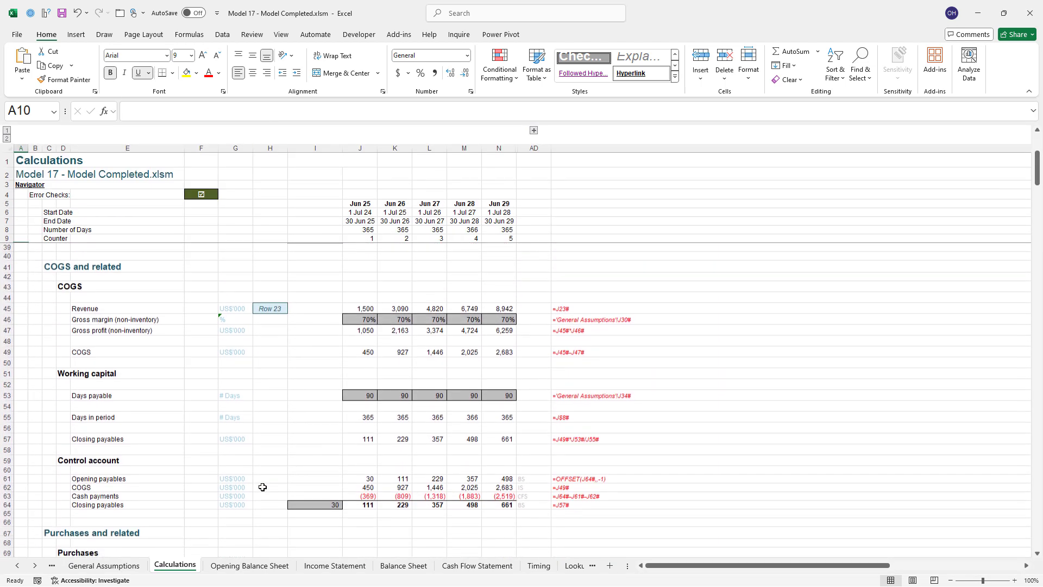
scroll(262, 487, down, 7)
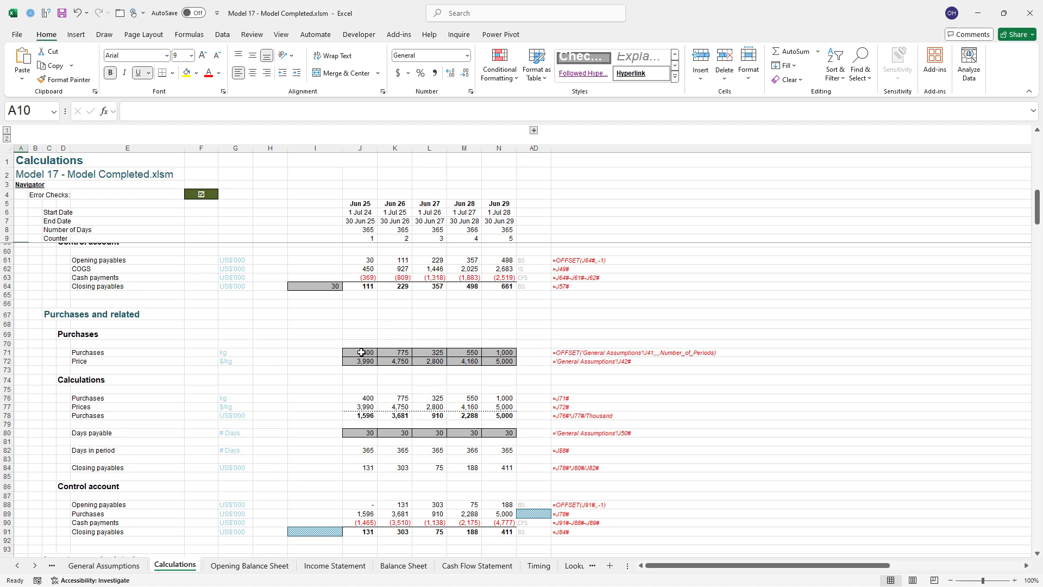
Step: Trace J71's purchases inputs to General Assumptions, review the OFFSET and J72 formulas, then expand columns O–AC
click(361, 352)
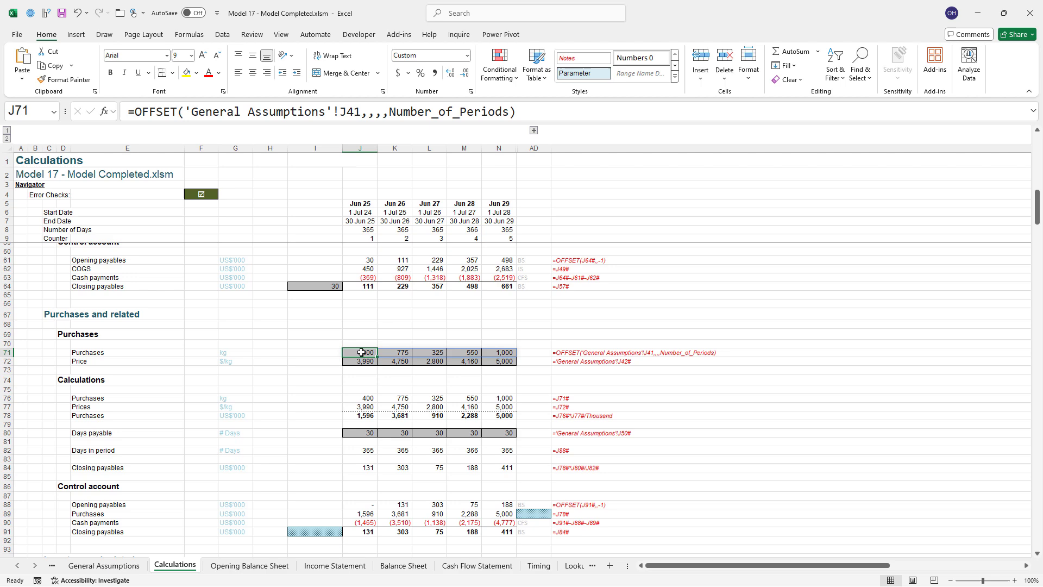
key(ctrl+bracketleft)
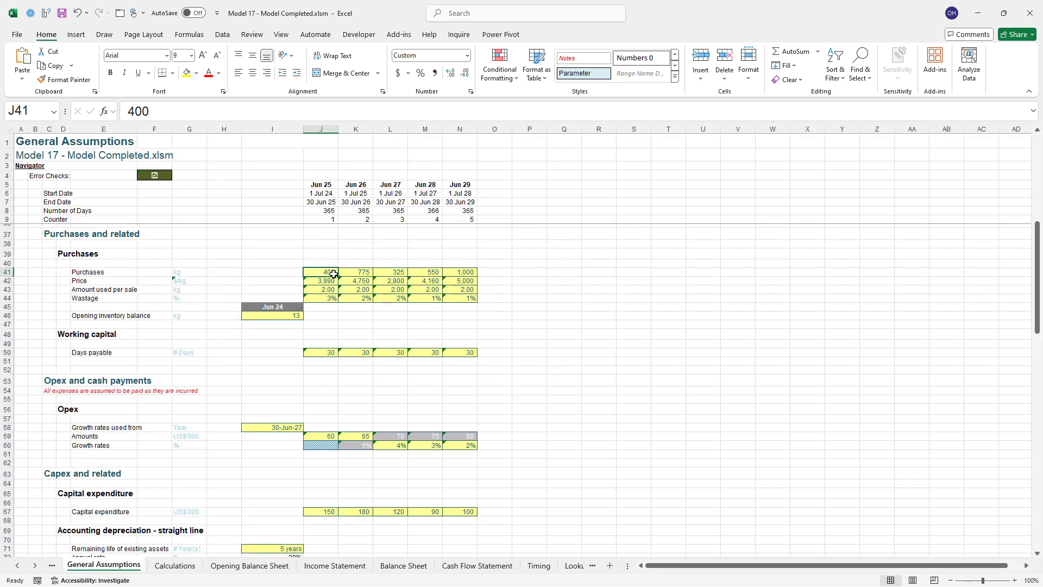
click(175, 565)
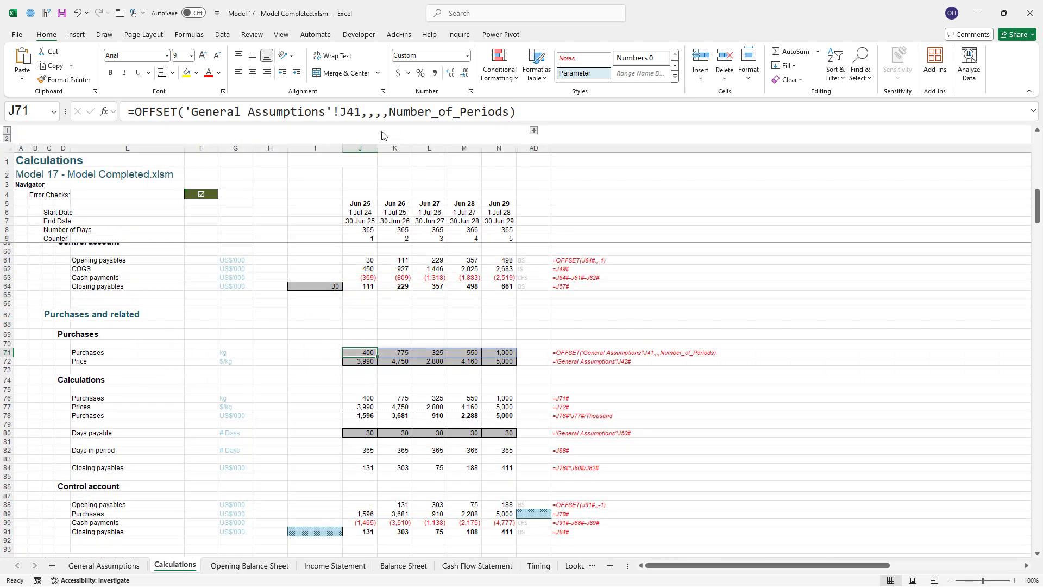
drag(390, 115, 510, 114)
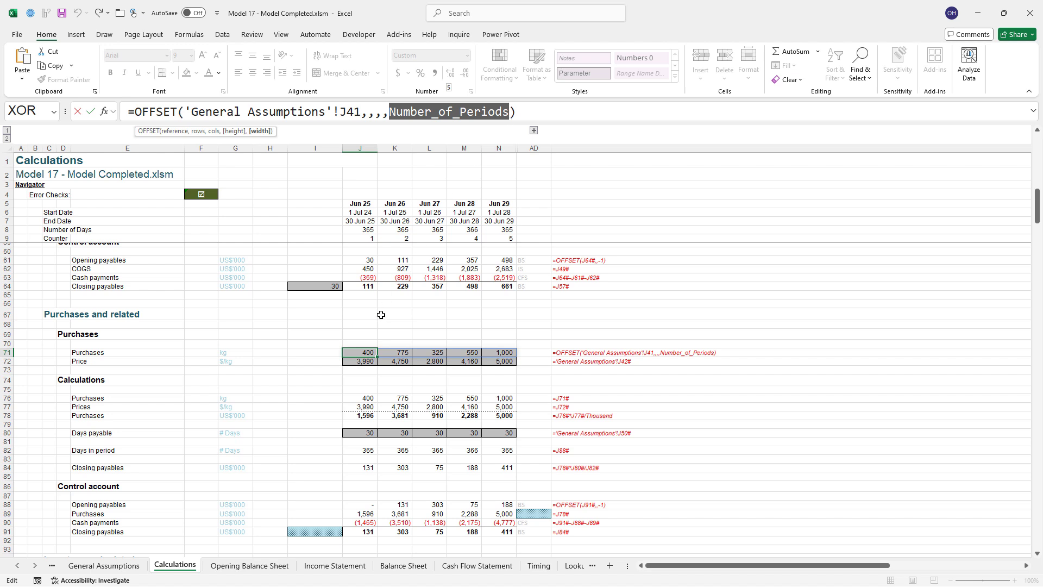
key(Escape)
click(361, 363)
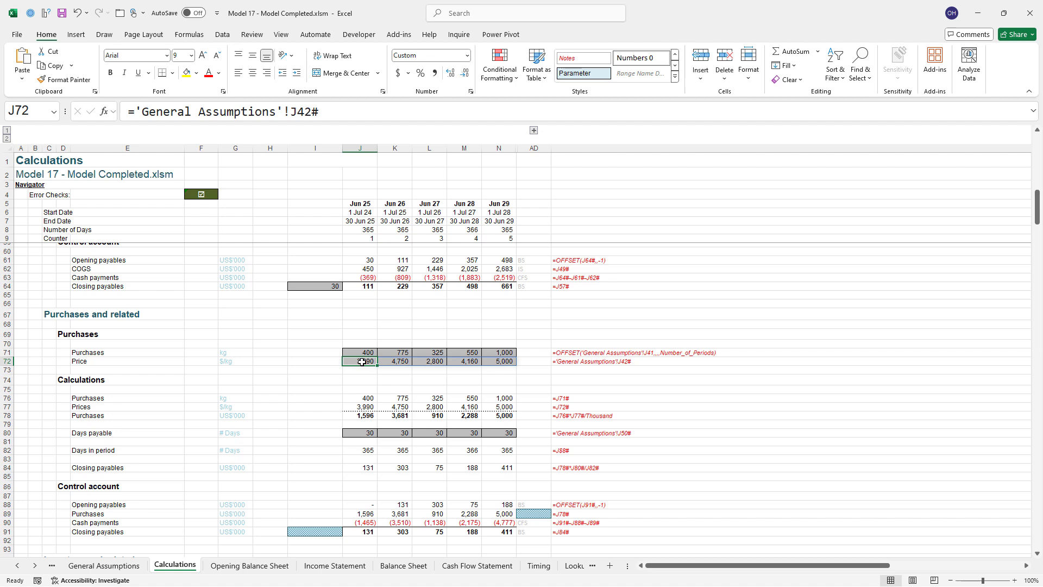
click(534, 131)
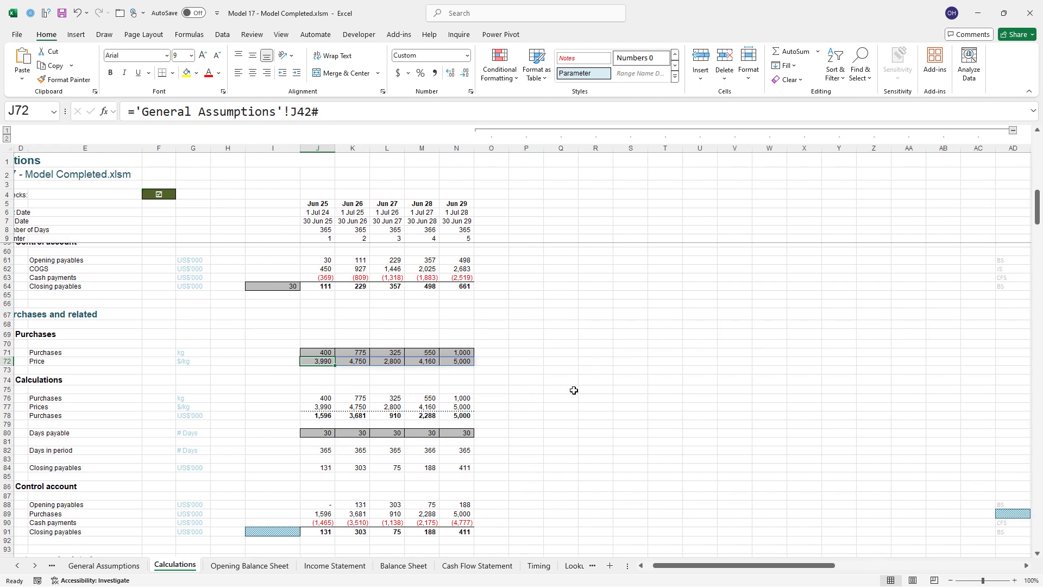
Step: Enter 8 as Number of Periods and confirm the Calculations purchases spill reaches column Q
click(537, 565)
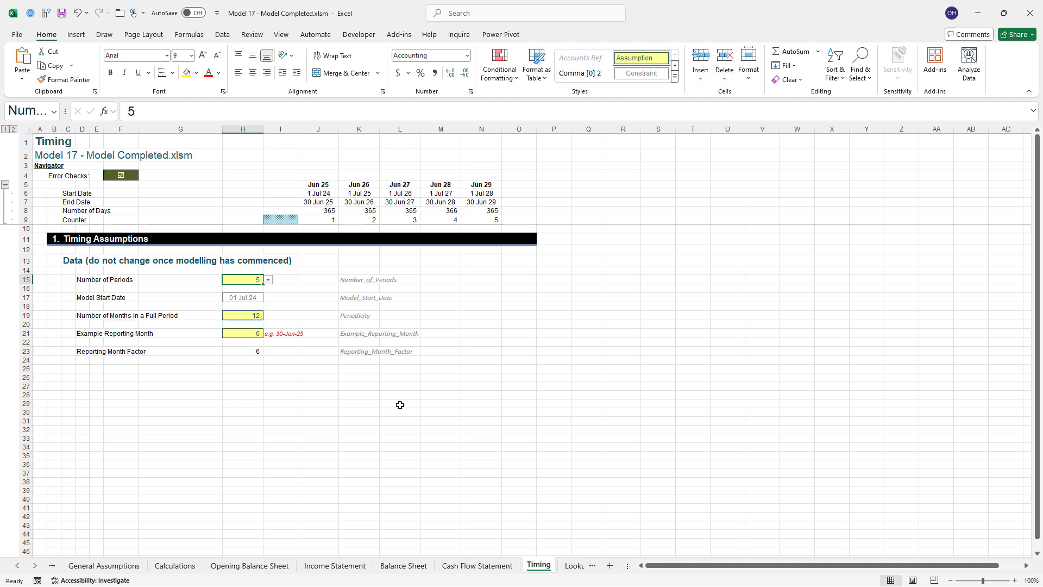
text(8)
key(Return)
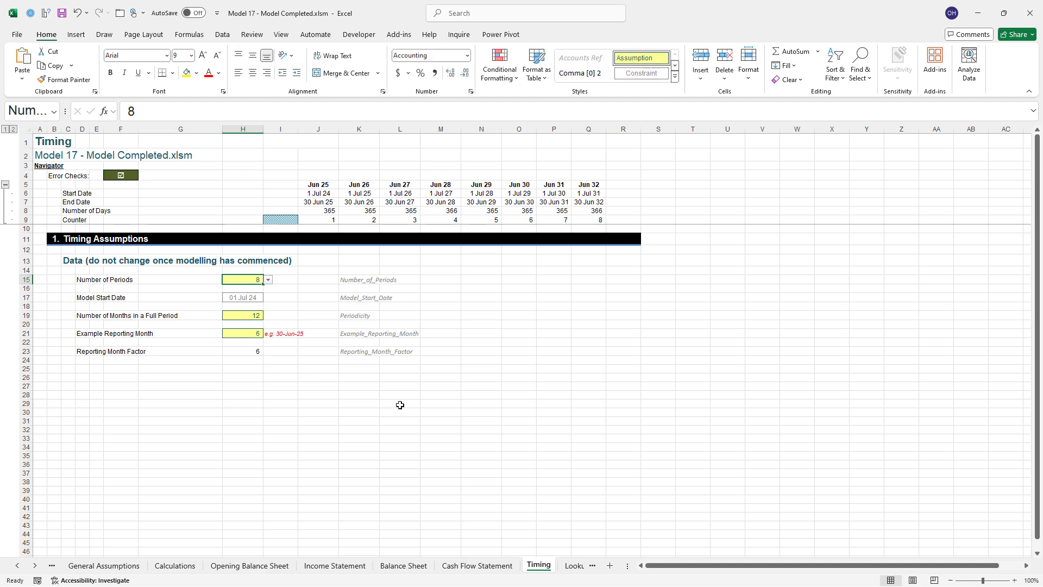
click(175, 565)
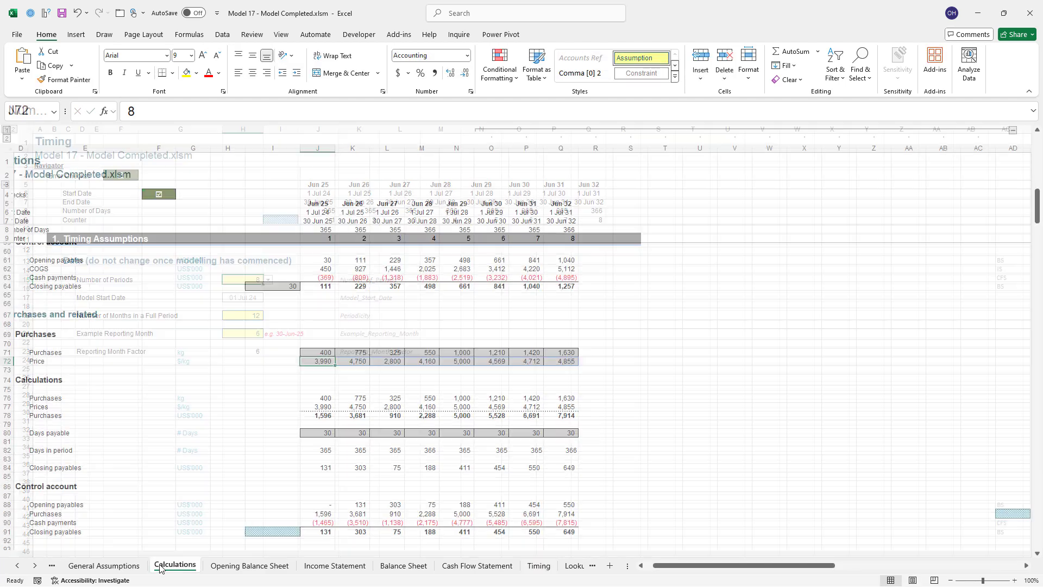
click(568, 353)
key(Right)
key(Right)
key(Right)
key(Right)
key(Right)
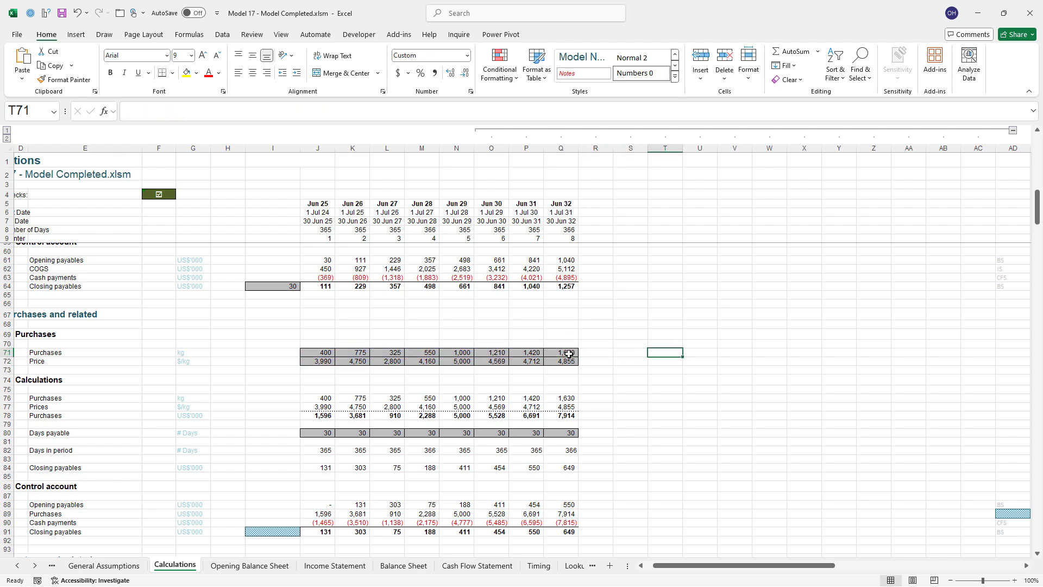
key(Left)
key(Left)
key(Left)
key(Left)
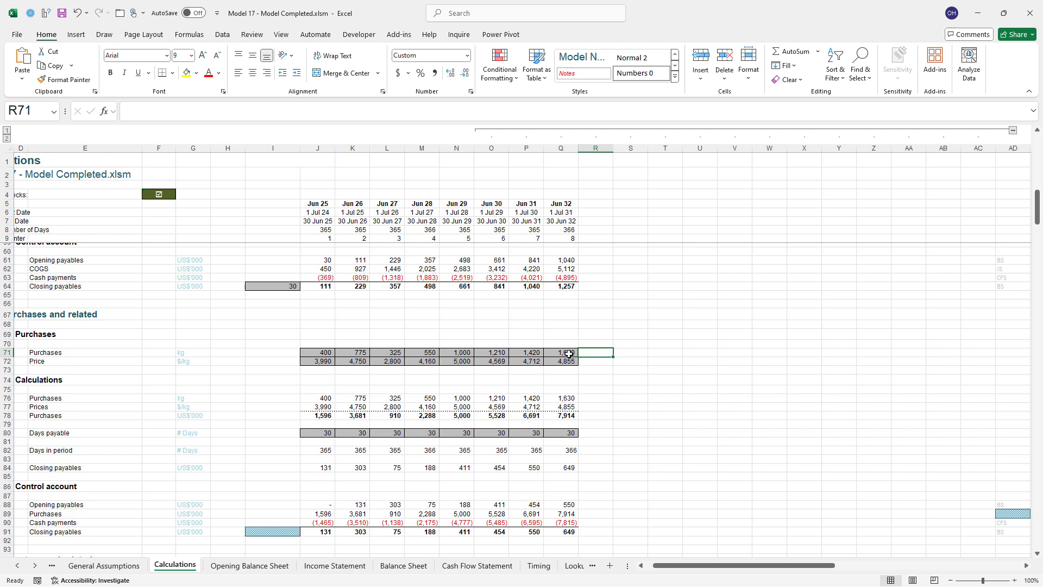
scroll(520, 366, left, 3)
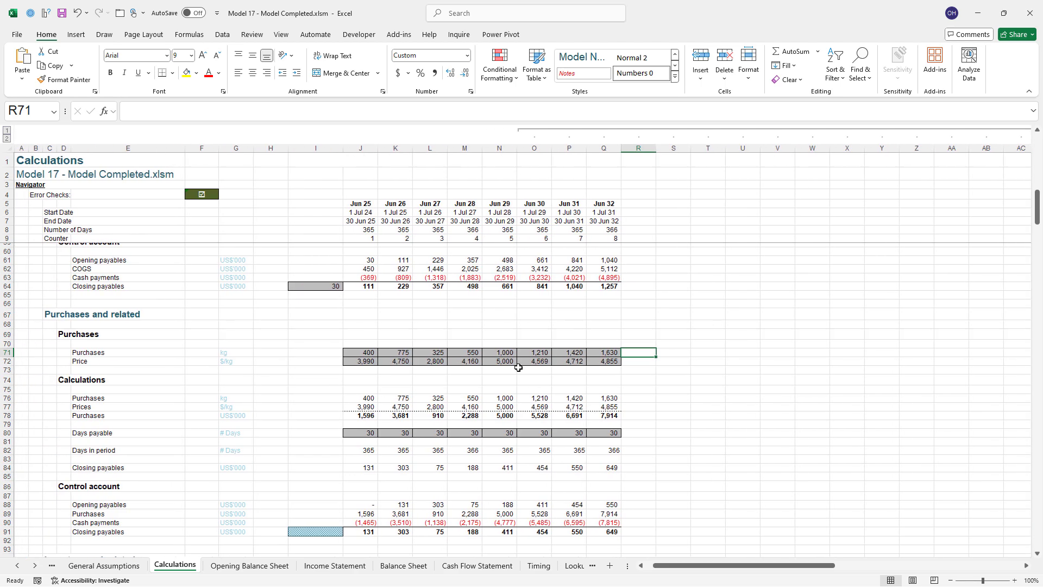
click(538, 566)
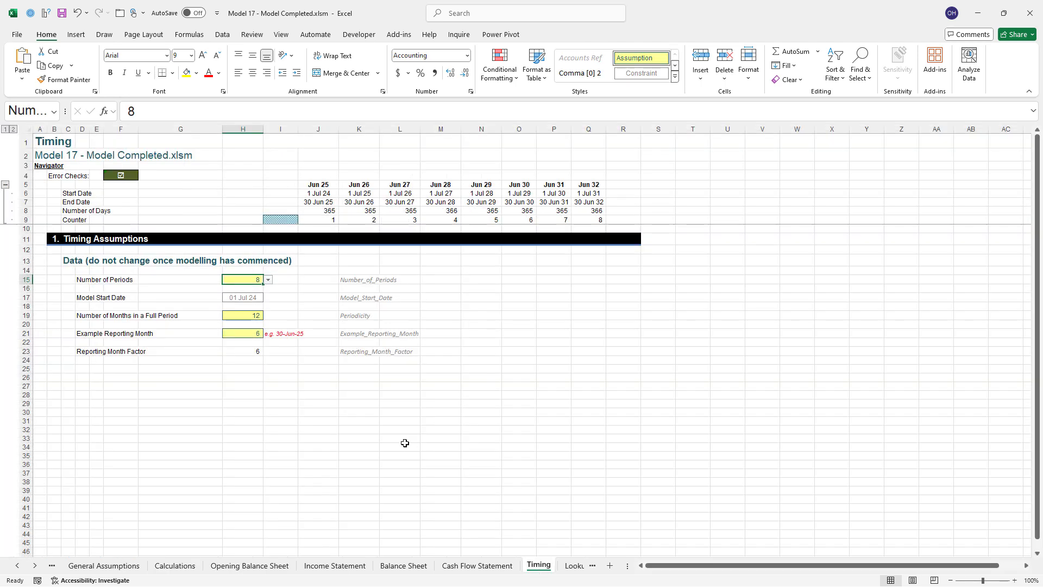
Step: Set Number of Periods back to 5 and review the purchases formulas in J76, J77 and J78
text(5)
key(Return)
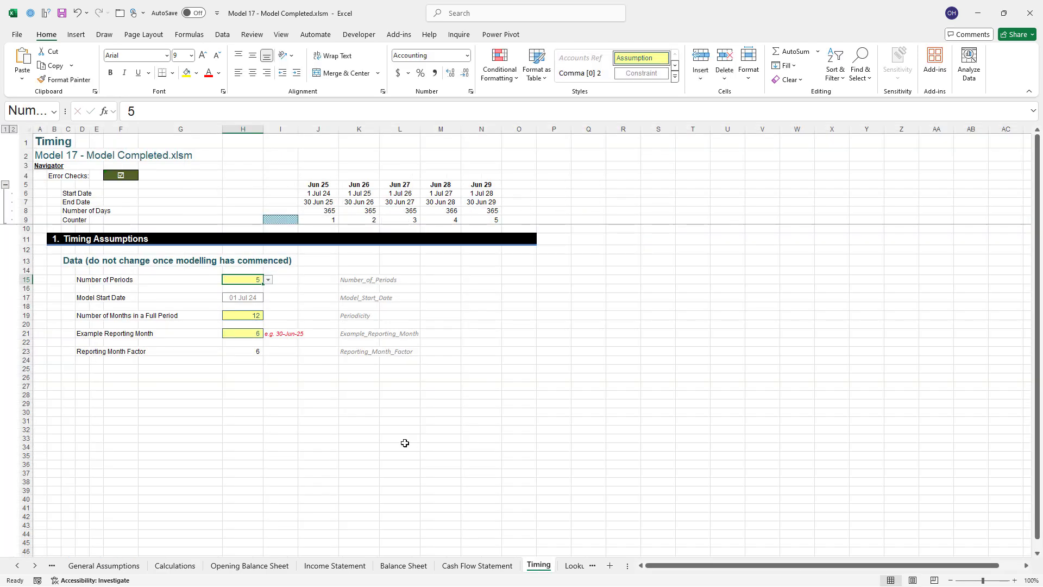
click(174, 565)
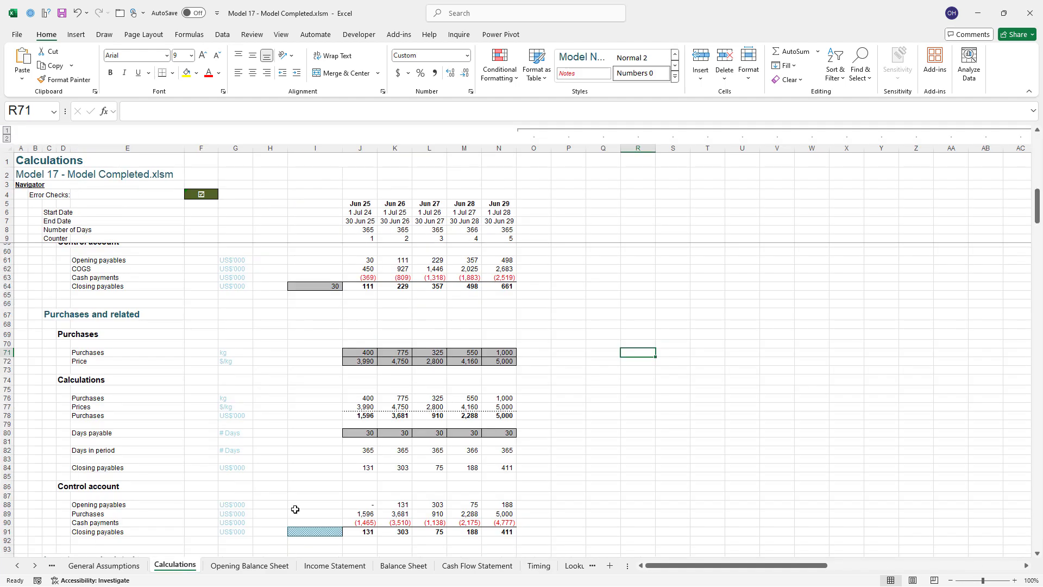
click(362, 398)
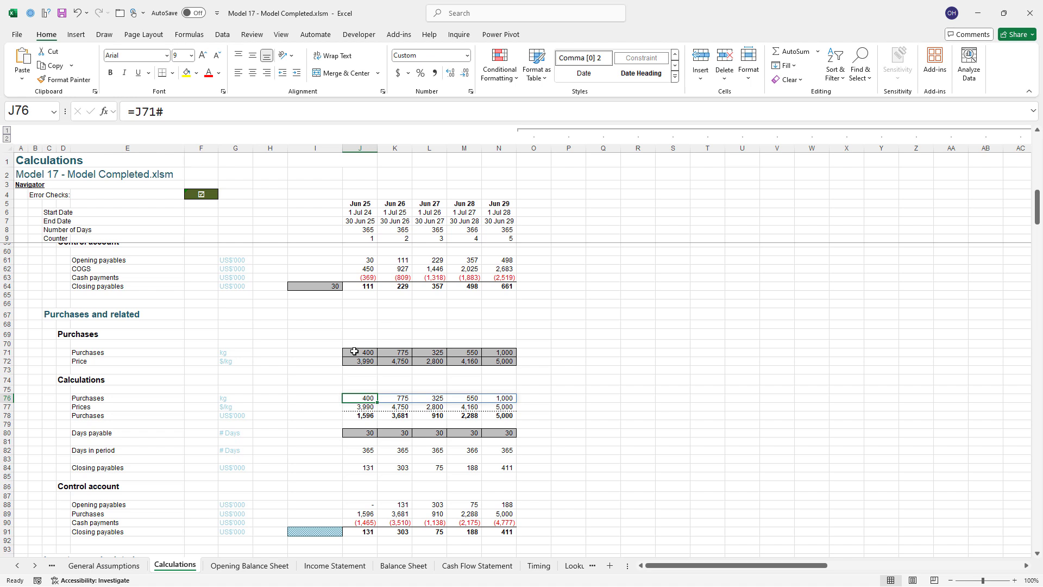
click(367, 405)
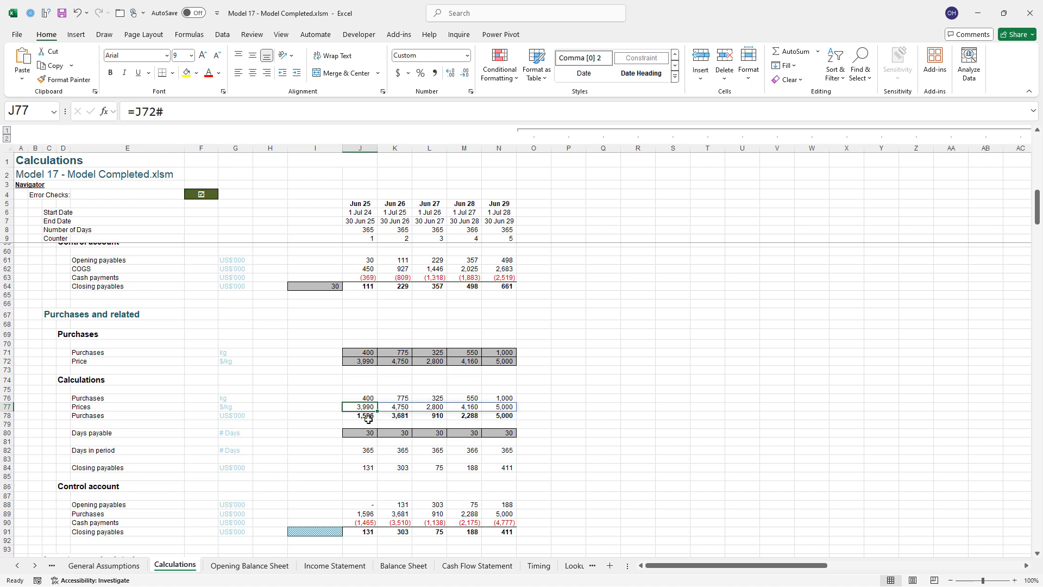
click(368, 417)
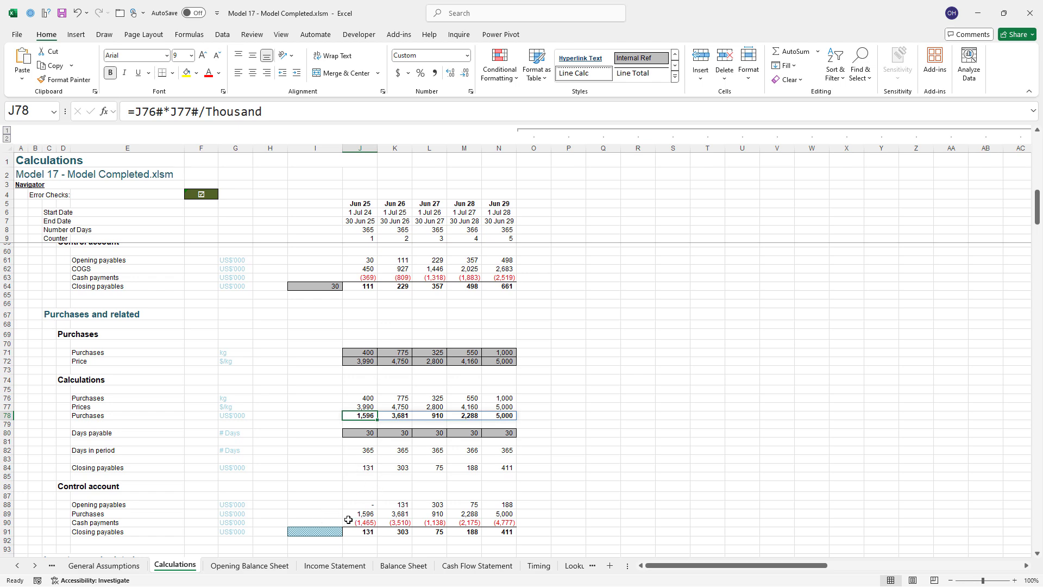
Step: Review J89 and J90 formulas, then enter =J84# in J91 for closing payables
scroll(348, 519, down, 3)
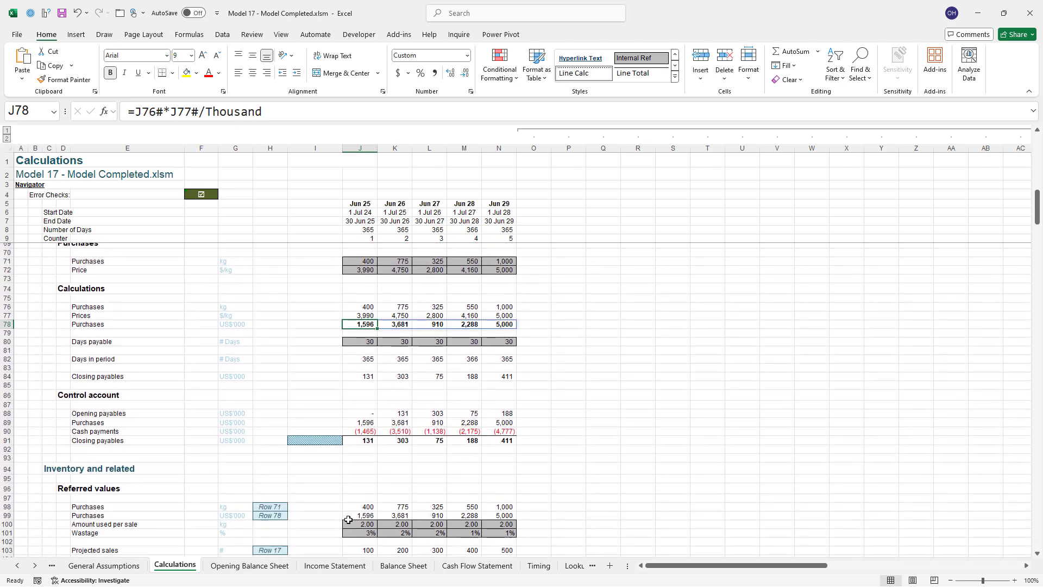
click(364, 416)
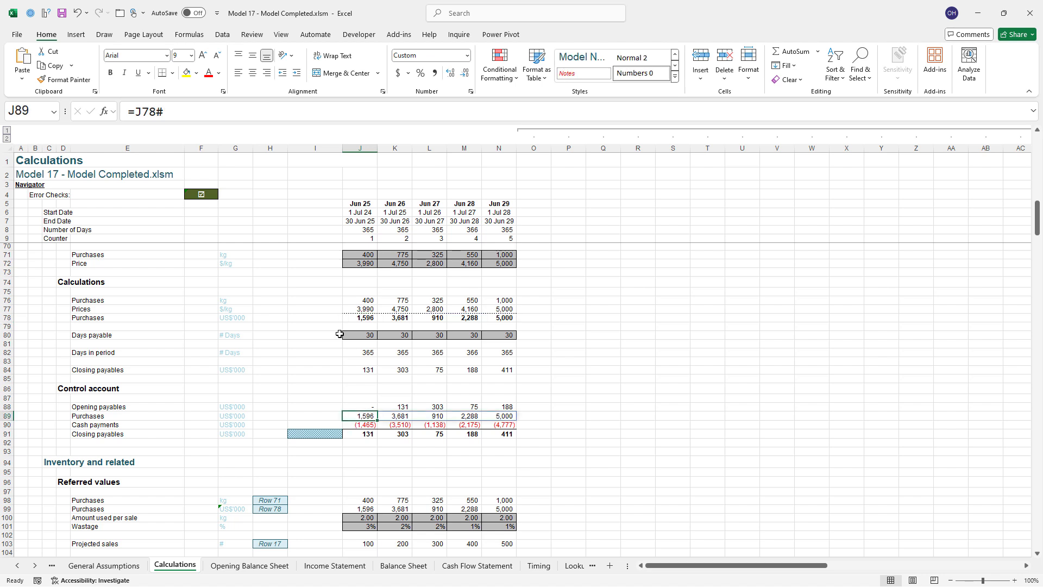
click(362, 427)
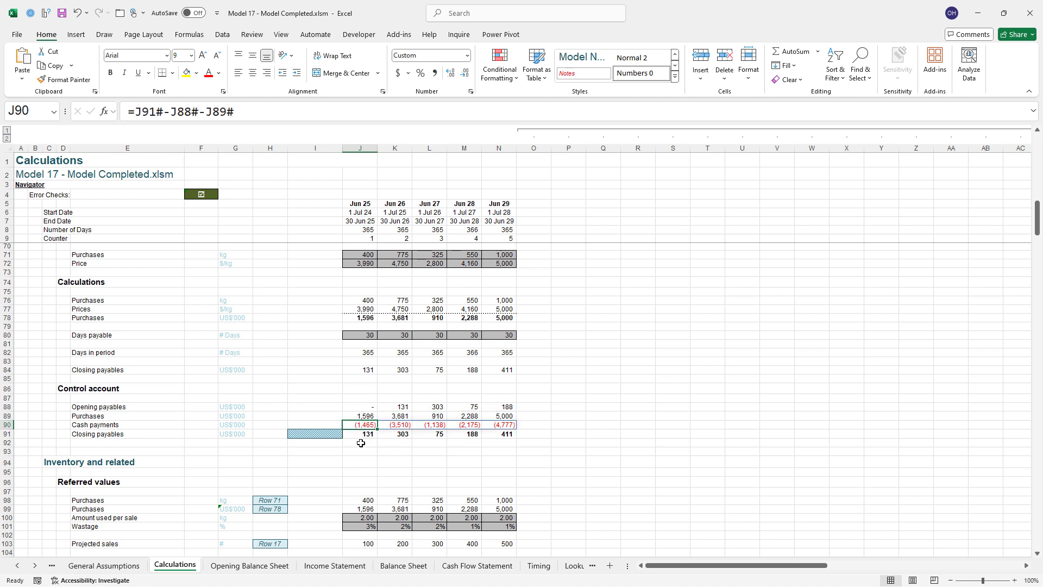
key(F2)
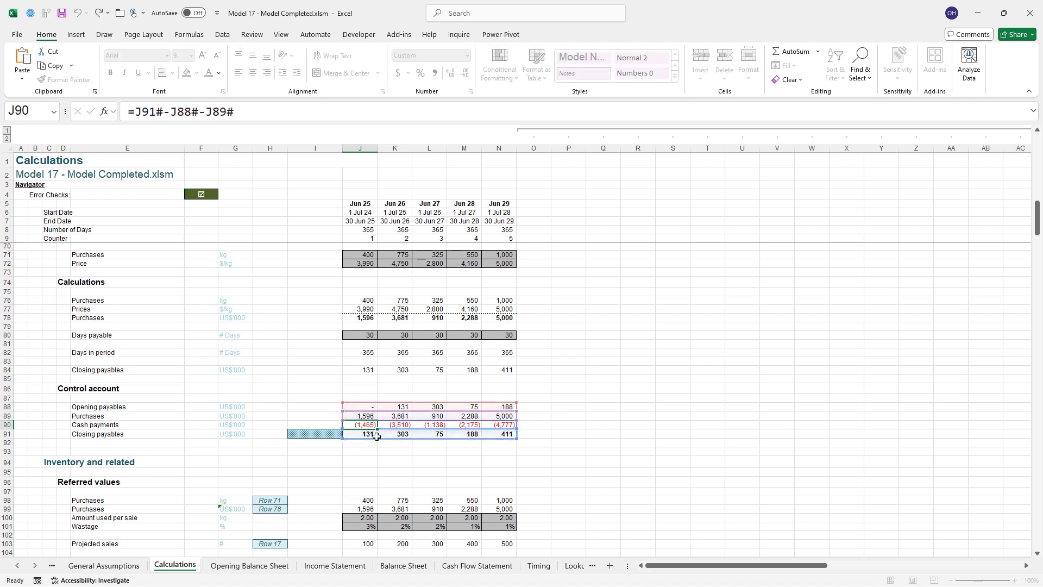
key(Return)
text(=)
click(365, 370)
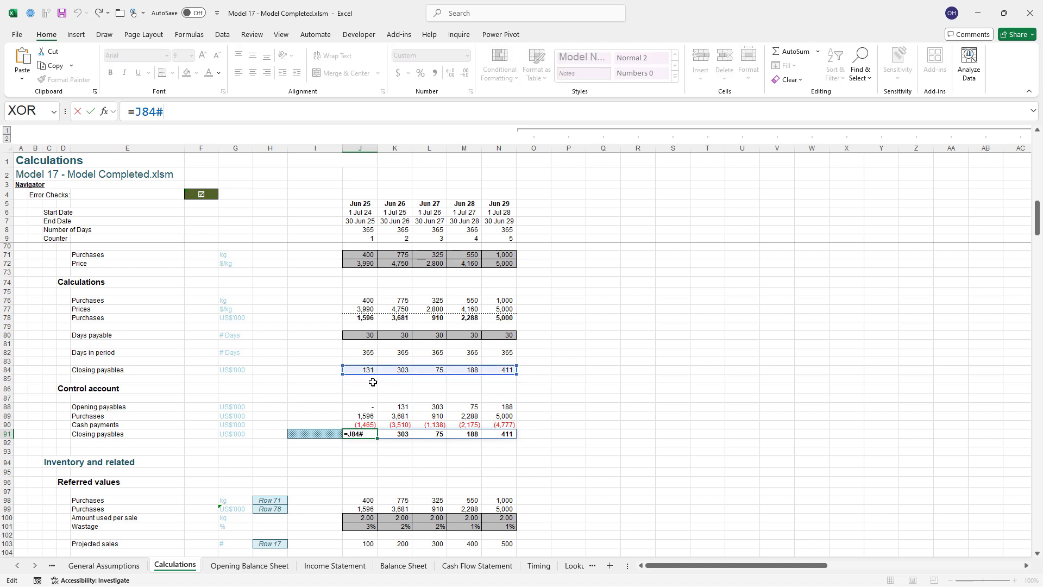
key(ctrl+Return)
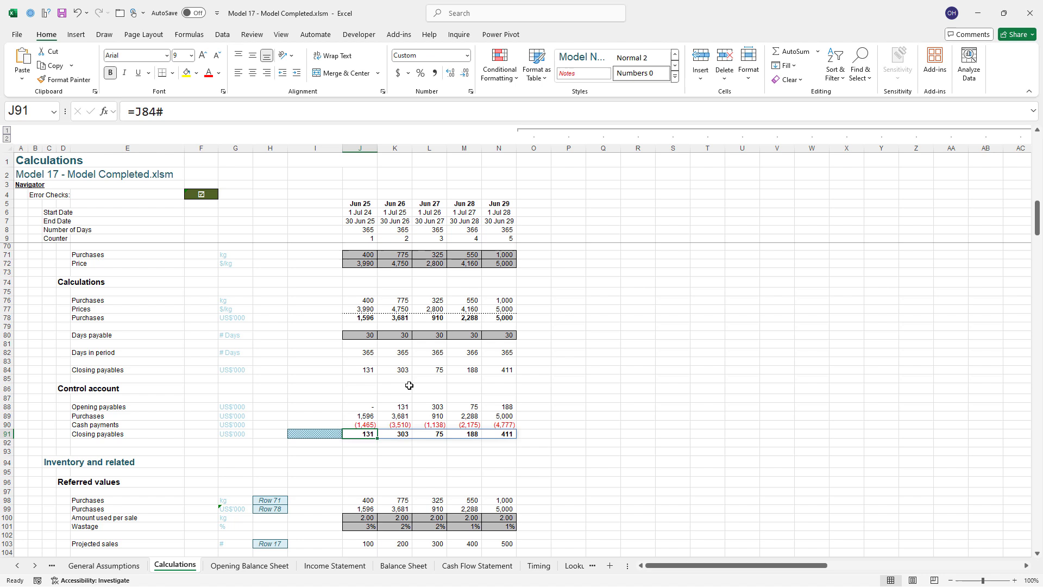
Step: Clear the old row 86 figures in J86:N86 of the payables control account
click(364, 388)
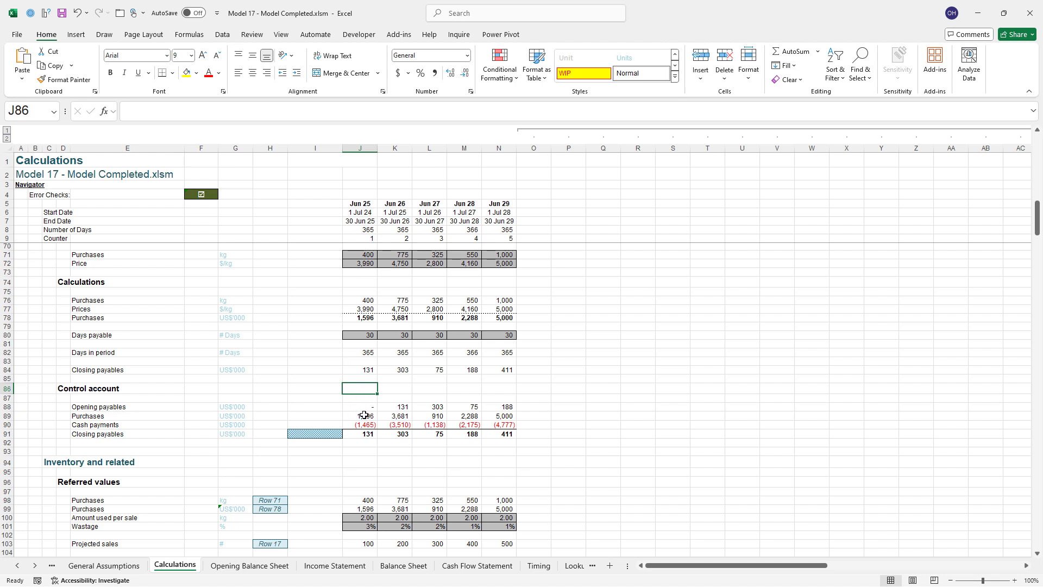
text(=)
click(322, 434)
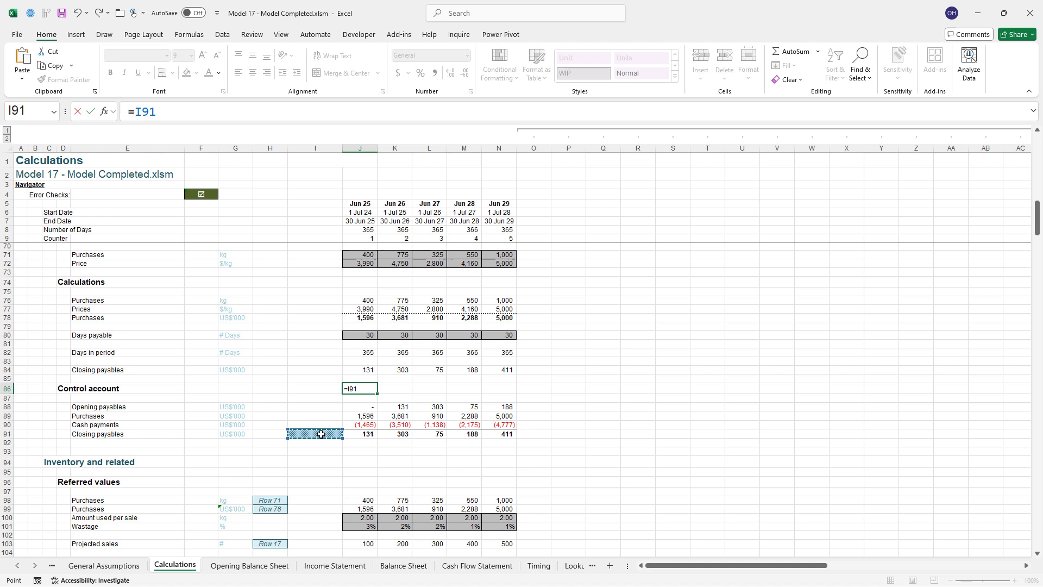
key(ctrl+Return)
drag(377, 393, 509, 397)
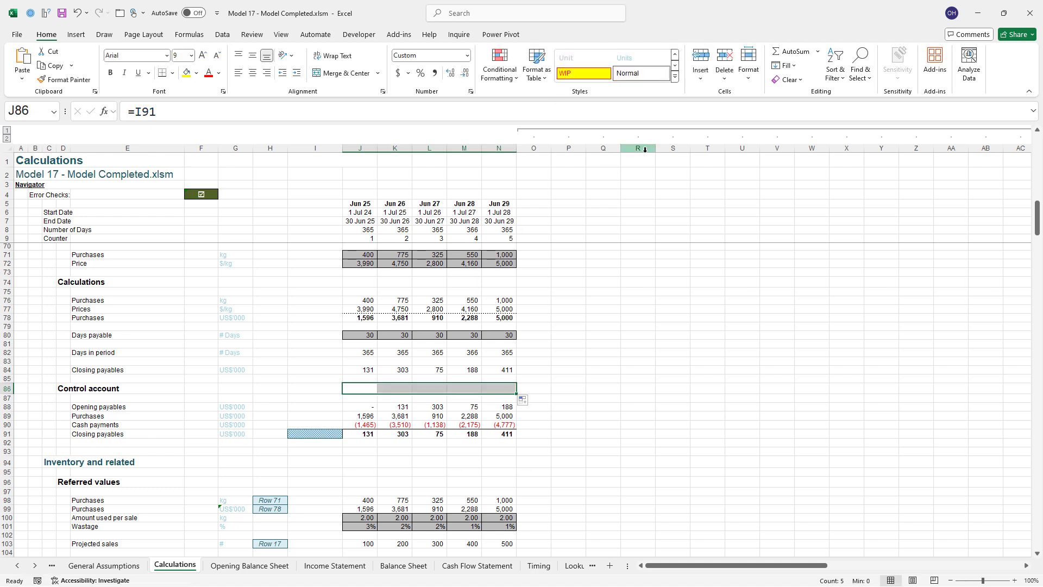
click(675, 77)
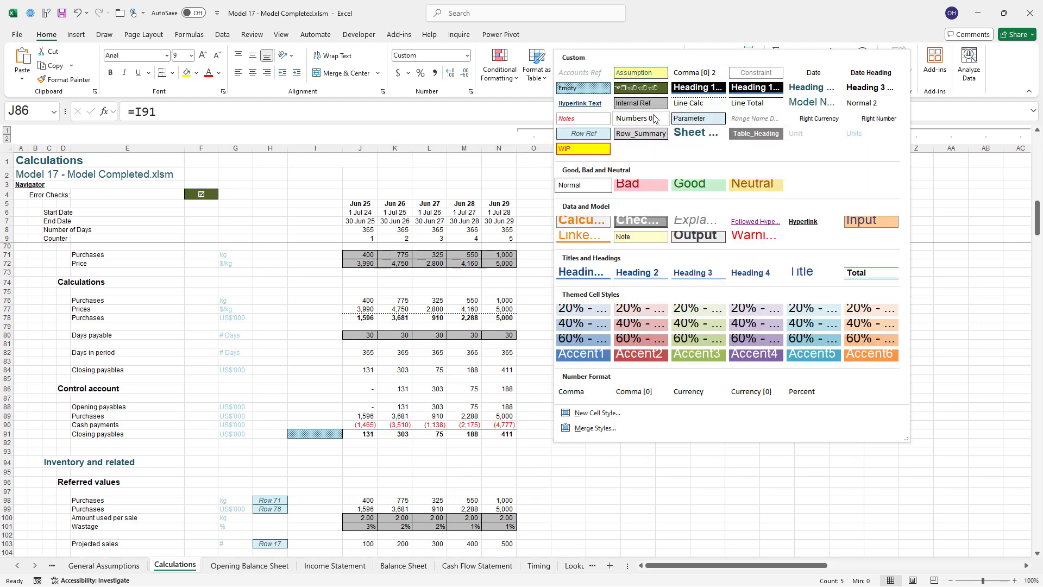
click(674, 118)
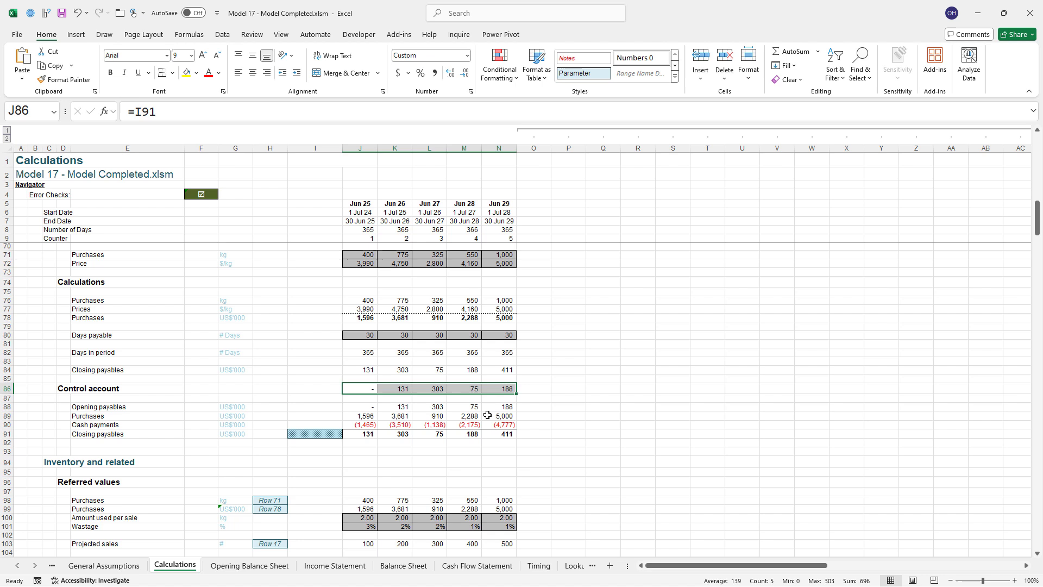
click(364, 389)
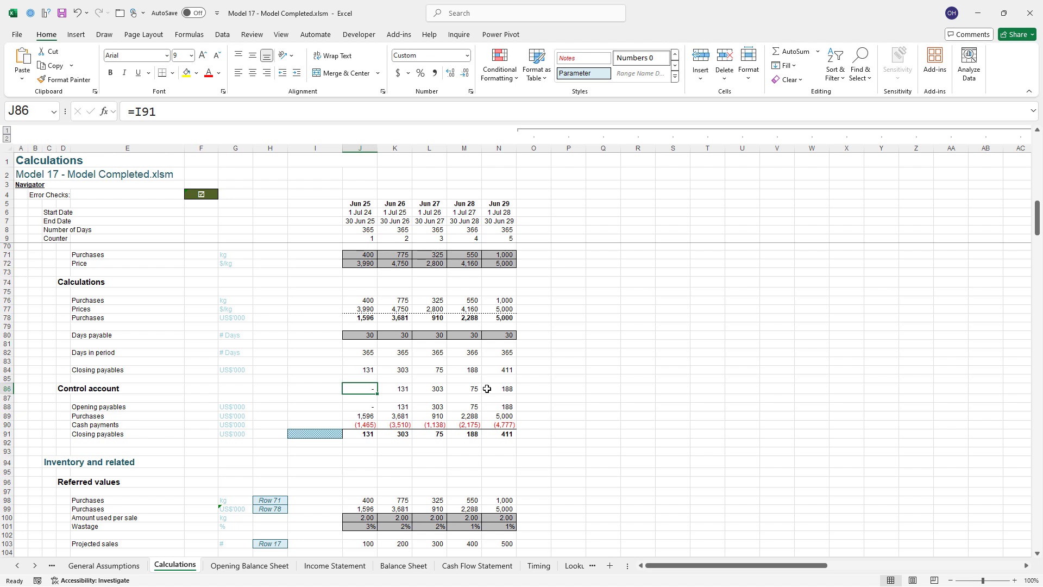
key(ctrl+z)
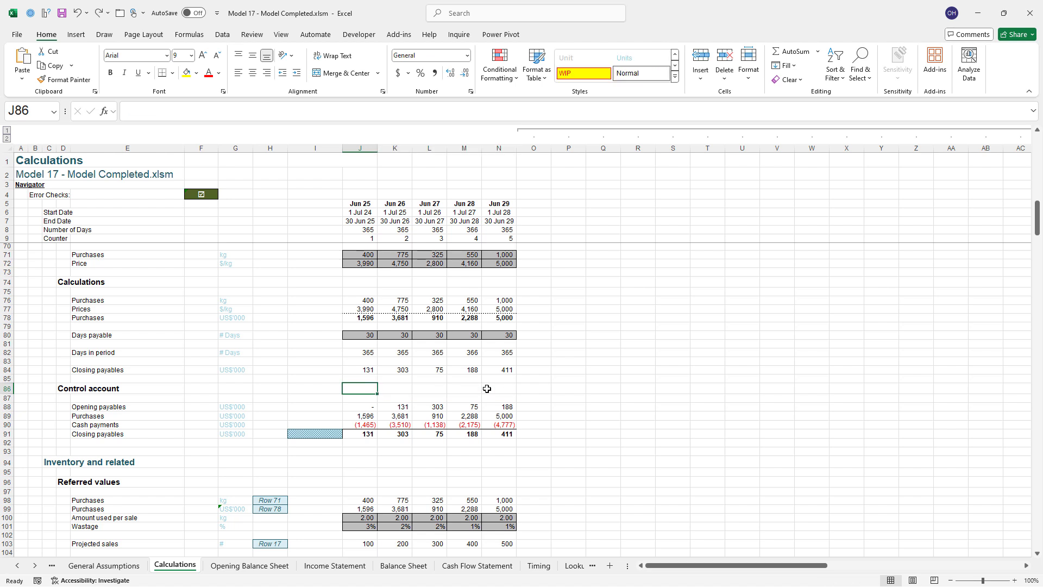
Step: Confirm J88's opening payables formula =OFFSET(J91#,,-1)
click(370, 409)
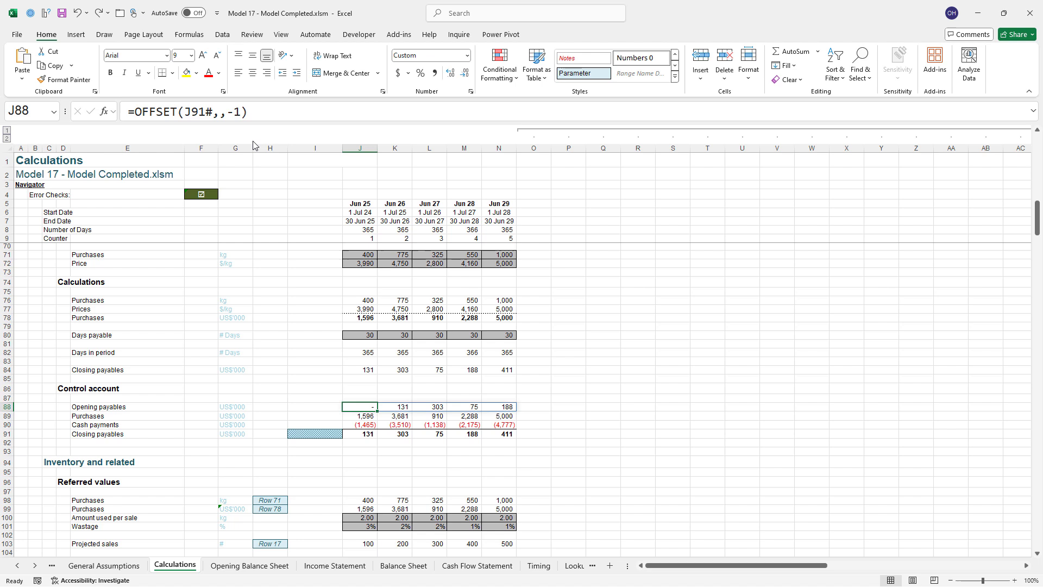
click(190, 114)
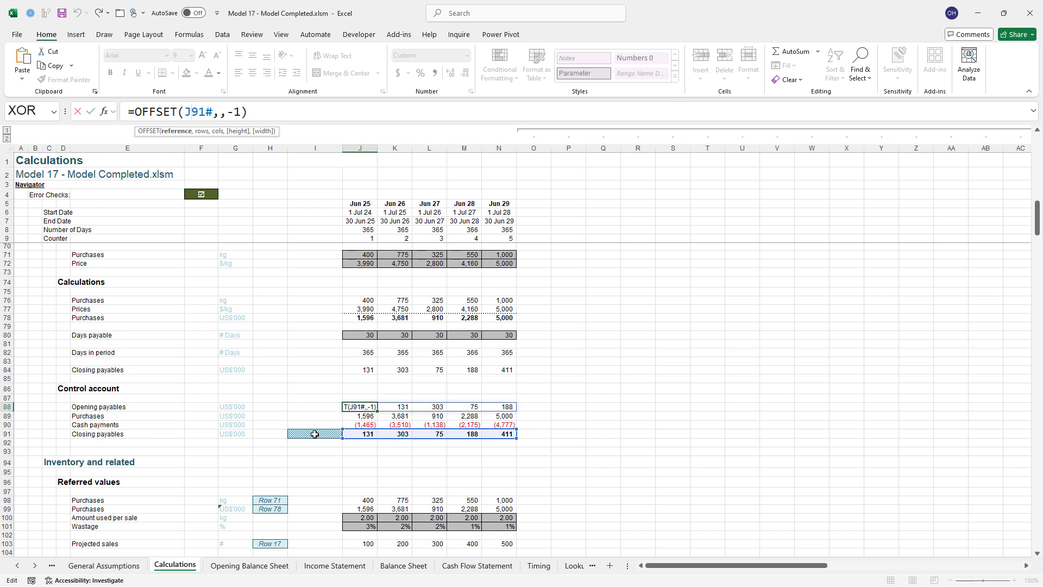
key(ctrl+Return)
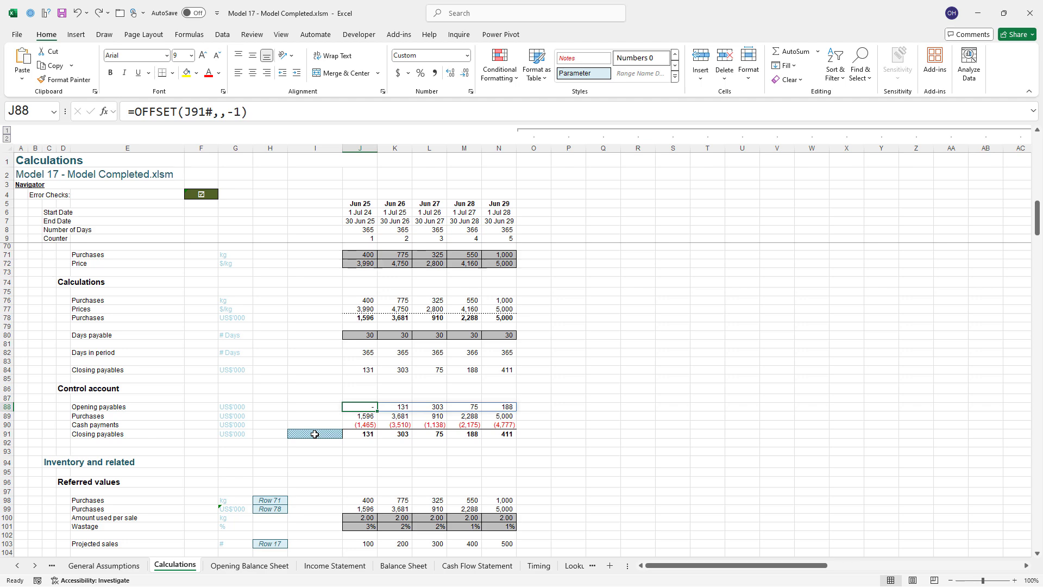
Step: Expand the formula bar to read the multi-line LET tax depreciation formulas in J273 and J274
scroll(315, 435, down, 20)
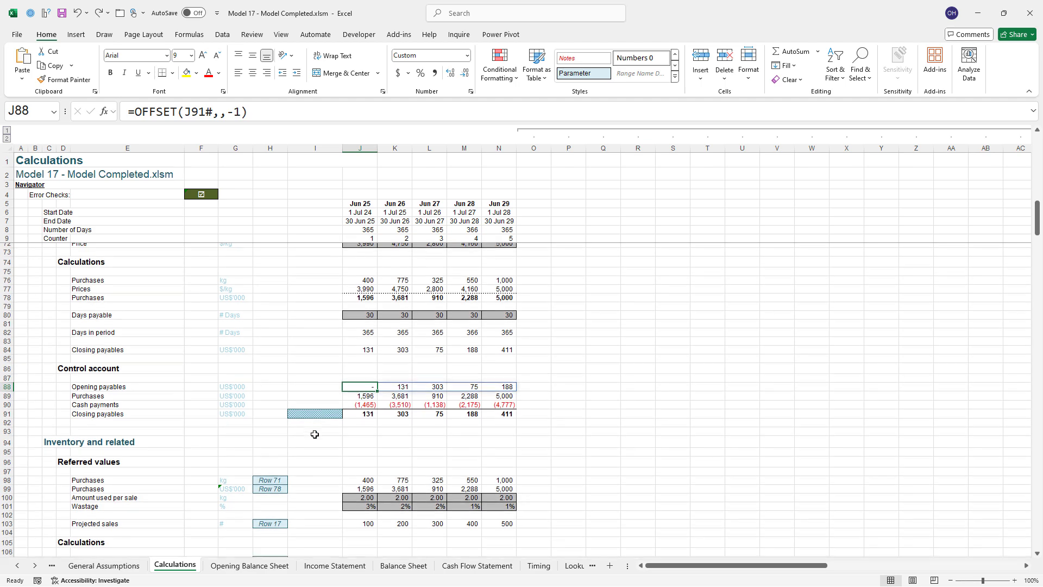
scroll(315, 434, down, 20)
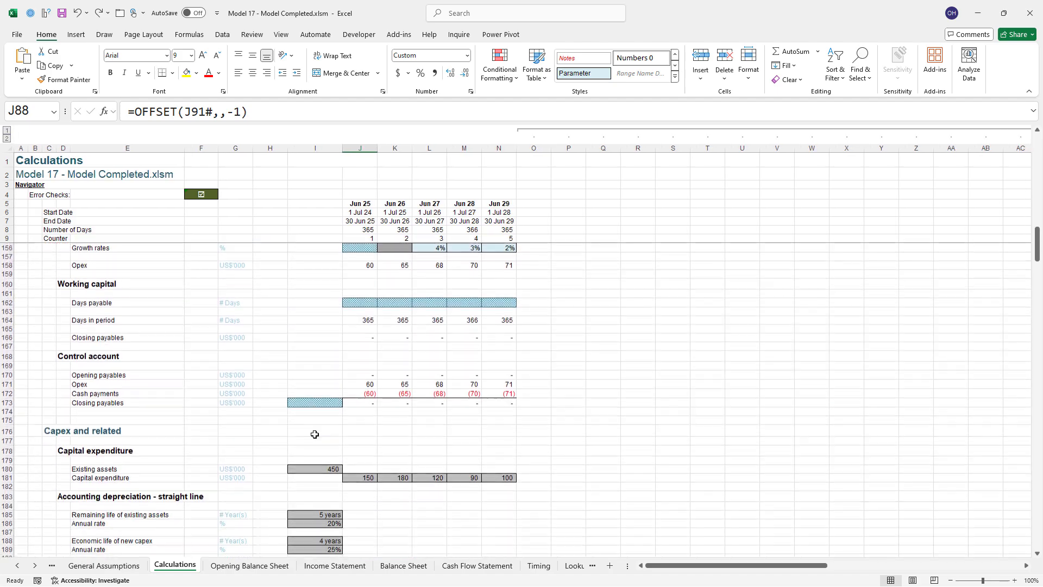
scroll(314, 434, down, 14)
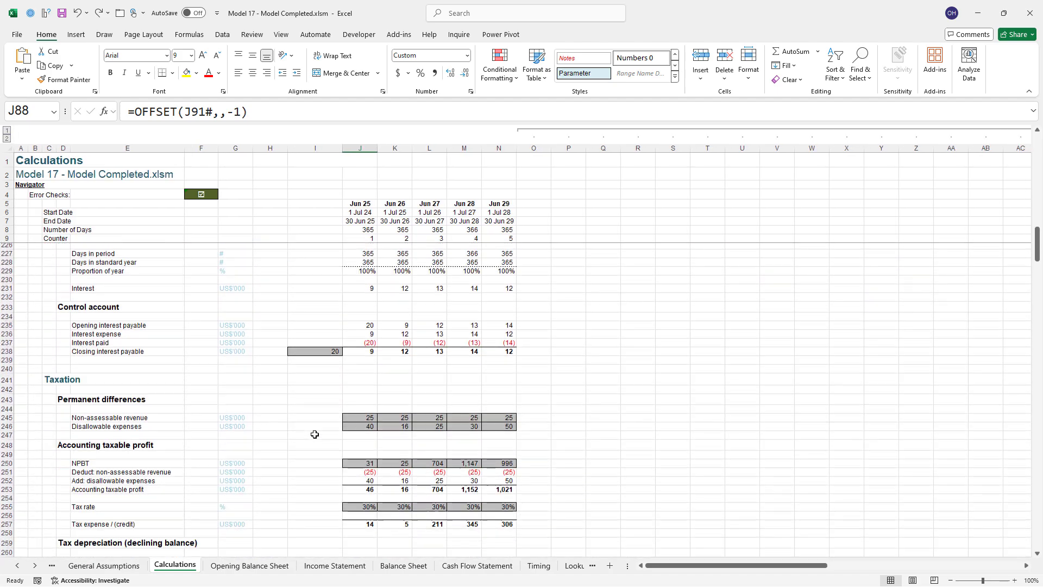
scroll(314, 434, down, 1)
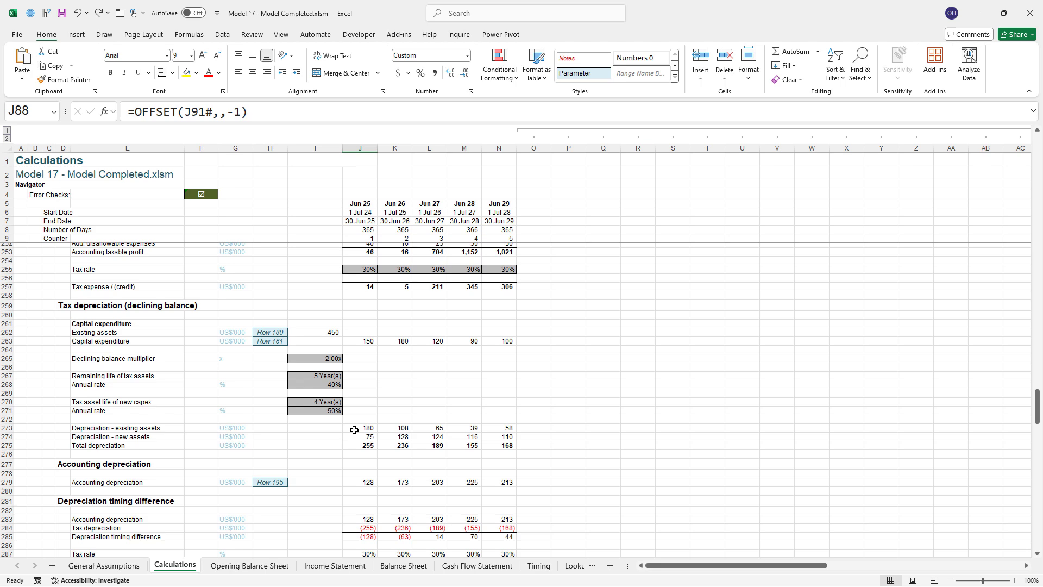
click(363, 429)
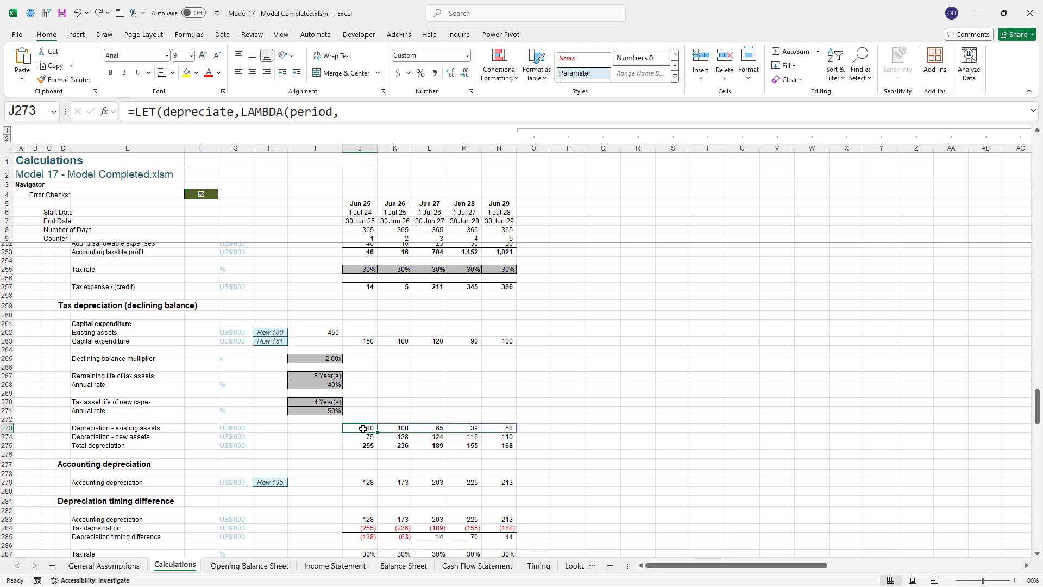
click(1033, 114)
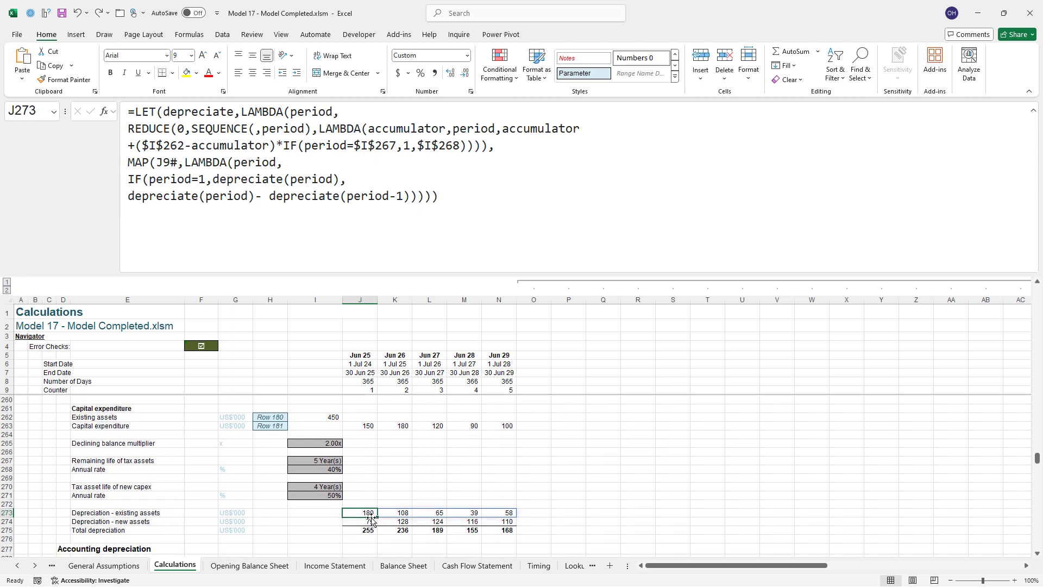
click(369, 522)
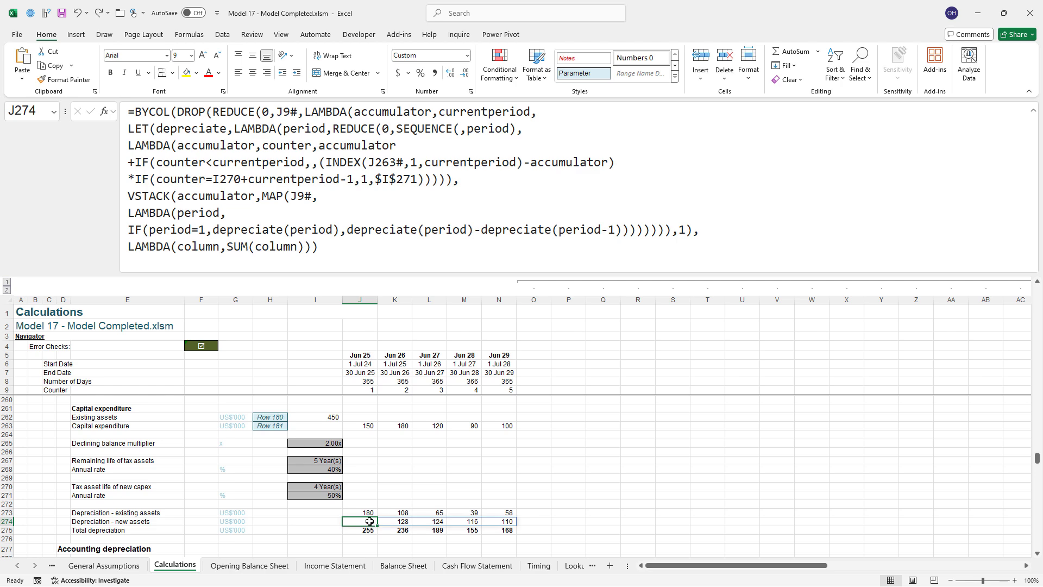
Step: Read the DROP(REDUCE) LAMBDA maximum dividend payable formula in J375
scroll(369, 521, down, 20)
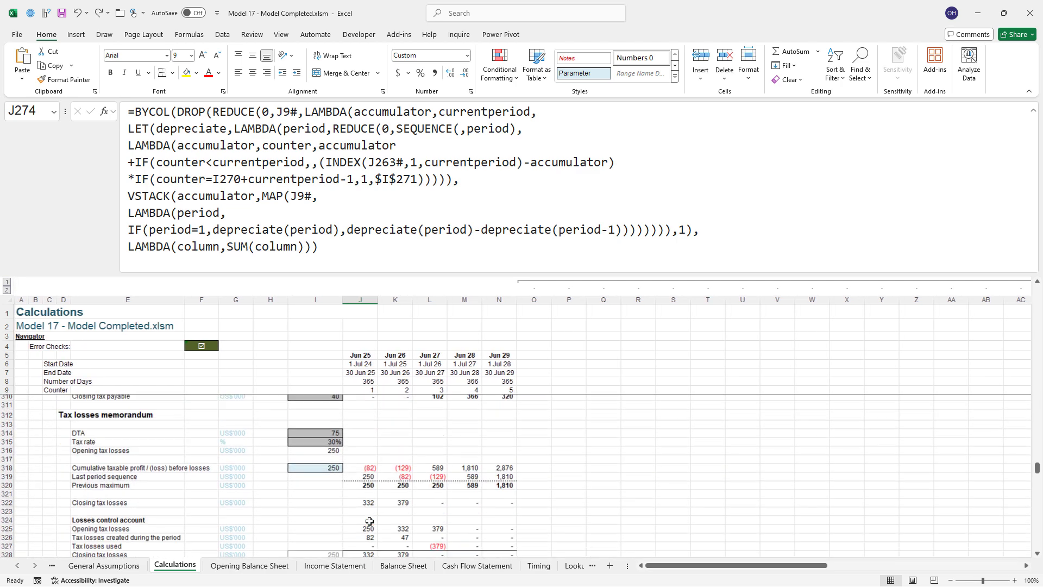
scroll(370, 522, down, 8)
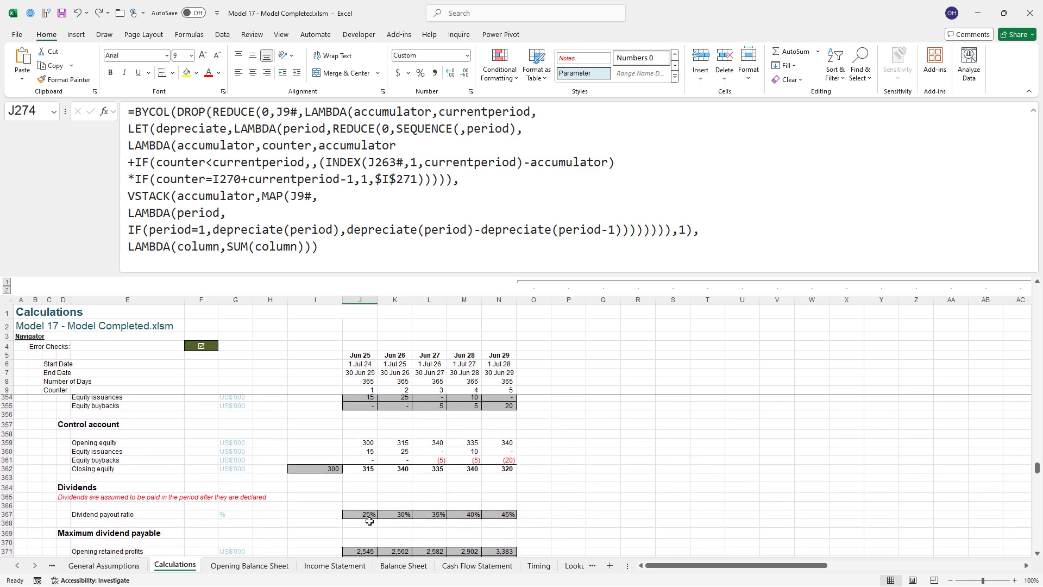
scroll(369, 522, down, 3)
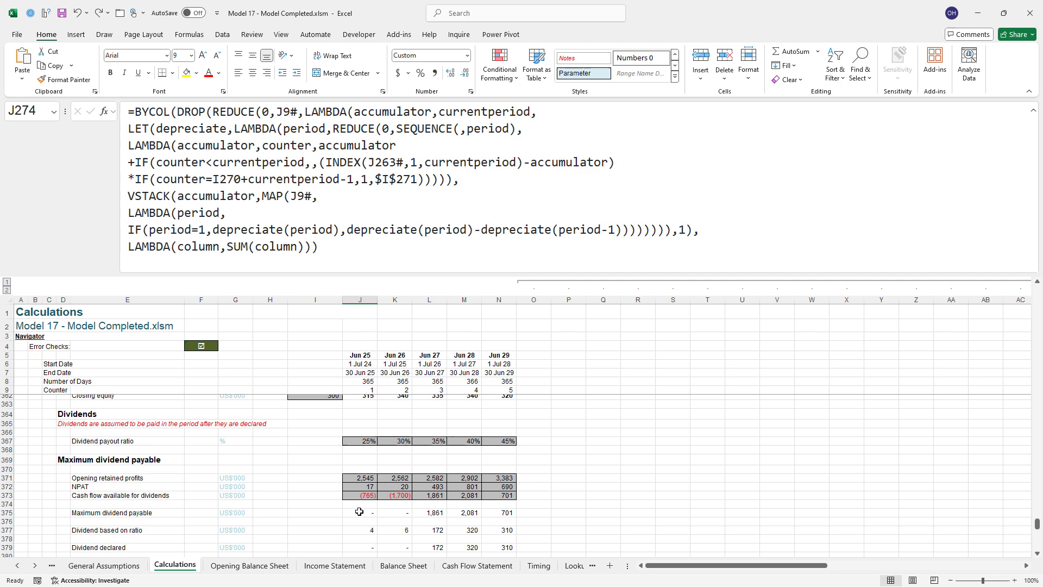
click(359, 511)
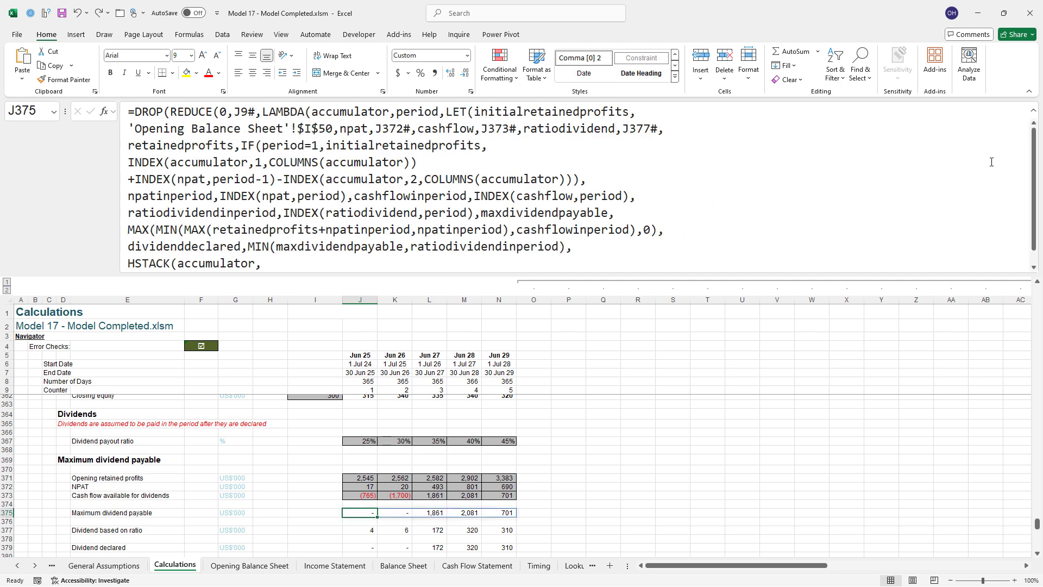
scroll(1036, 221, down, 1)
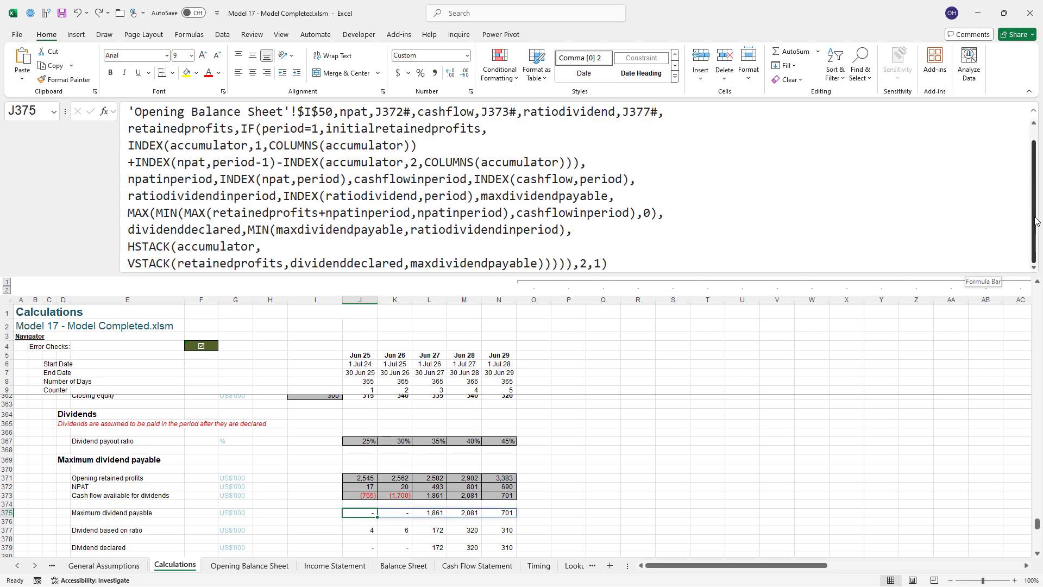
scroll(1035, 166, up, 1)
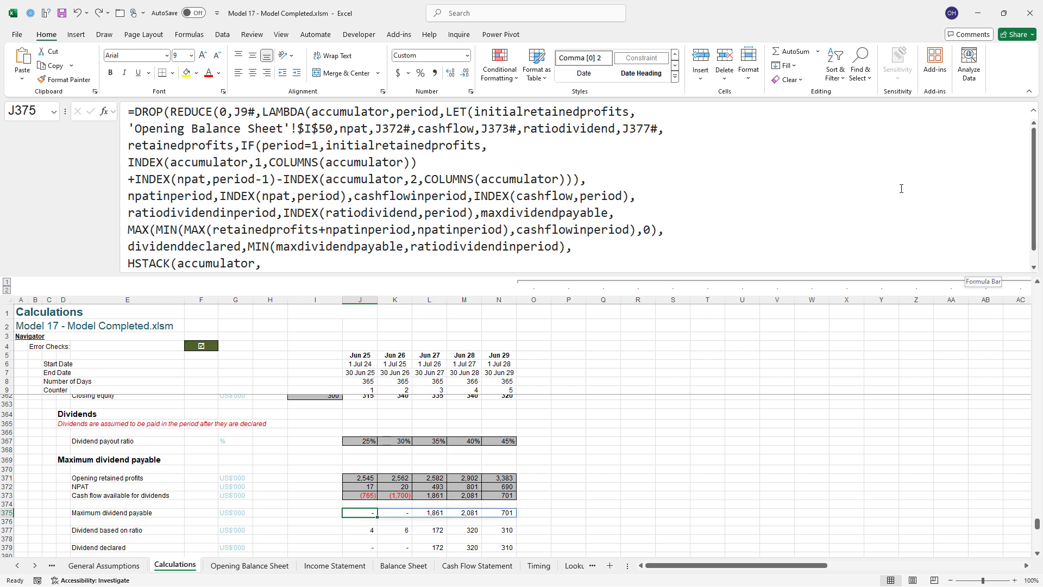
Step: Set Number of Periods to 20 on Timing and check the Calculations sheet extends
click(547, 567)
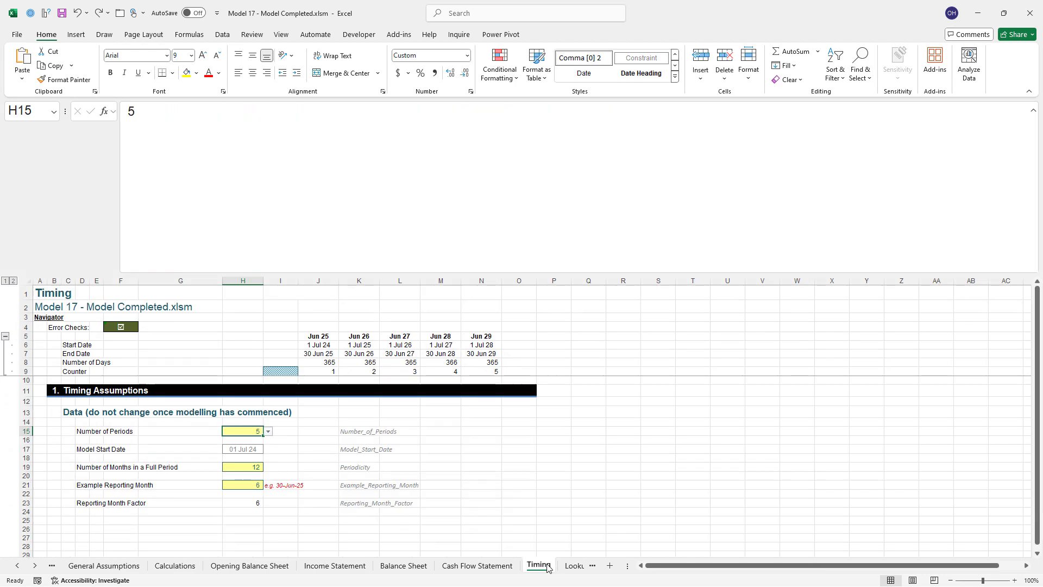
text(20)
key(ctrl+Return)
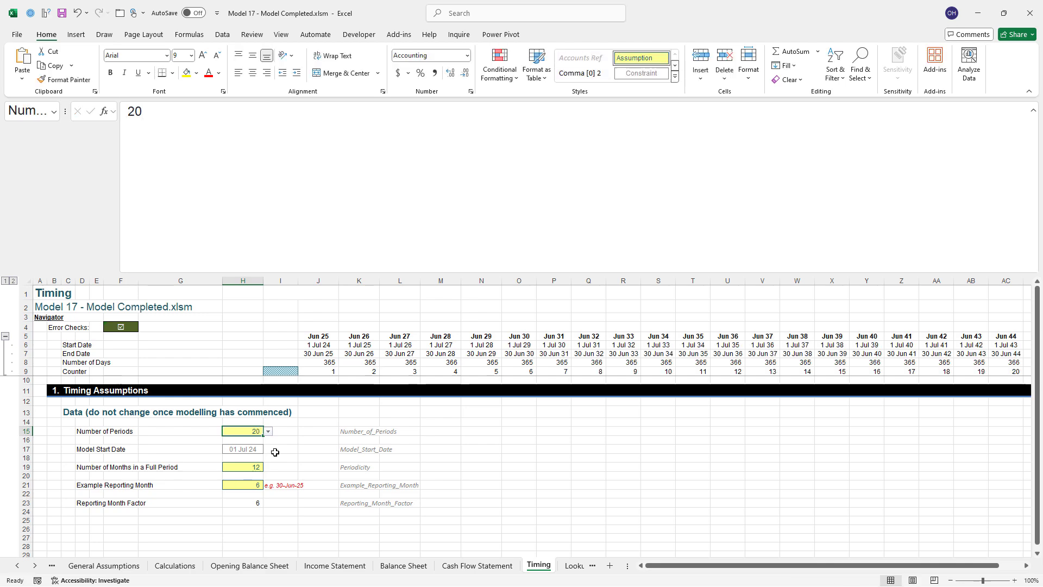
click(175, 566)
scroll(531, 460, right, 3)
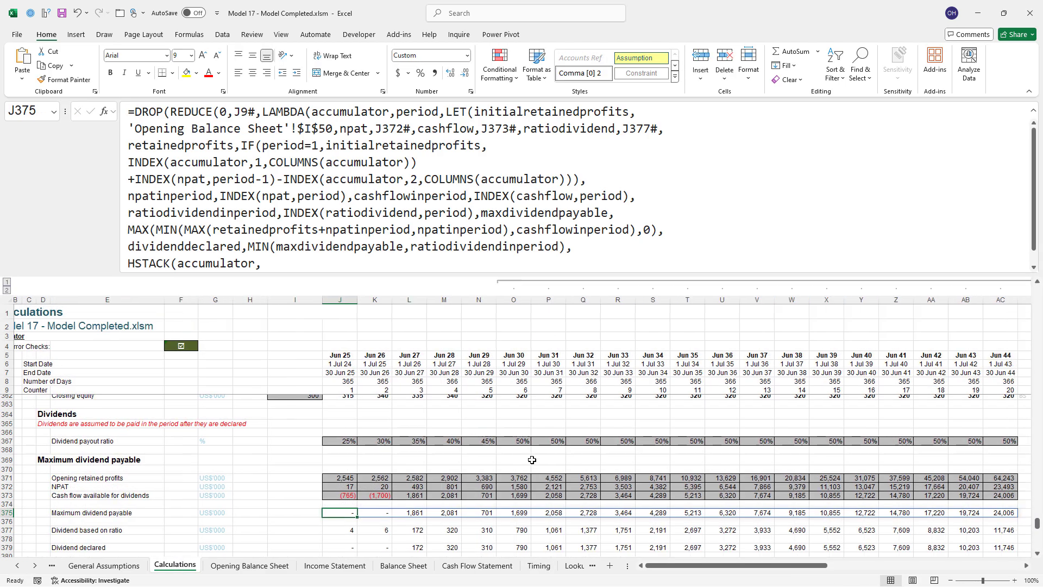
scroll(532, 459, up, 3)
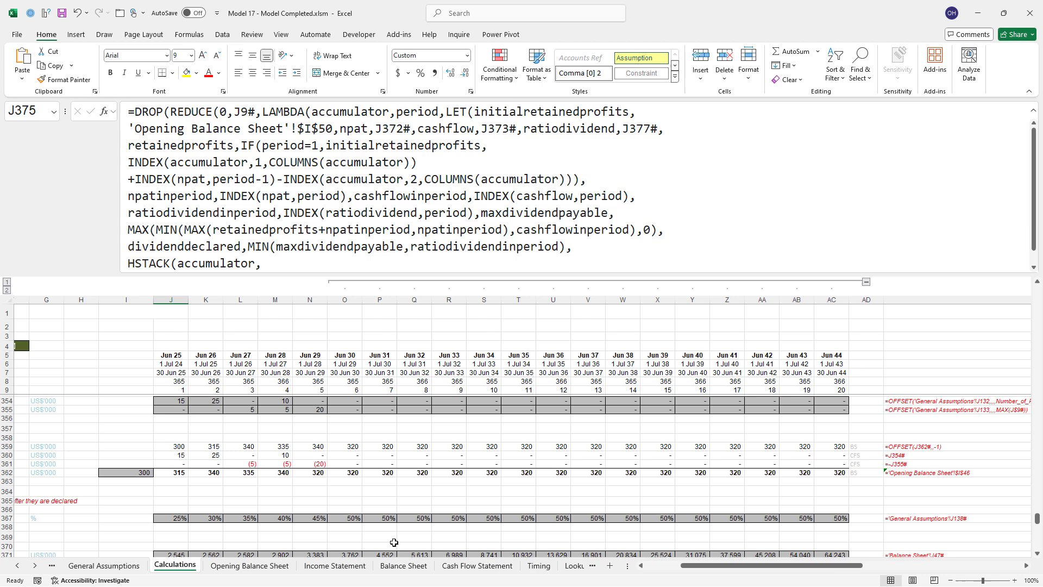
Step: Expand the hidden Jun 30–Jun 44 columns on the Income Statement, Balance Sheet and Cash Flow Statement
click(335, 565)
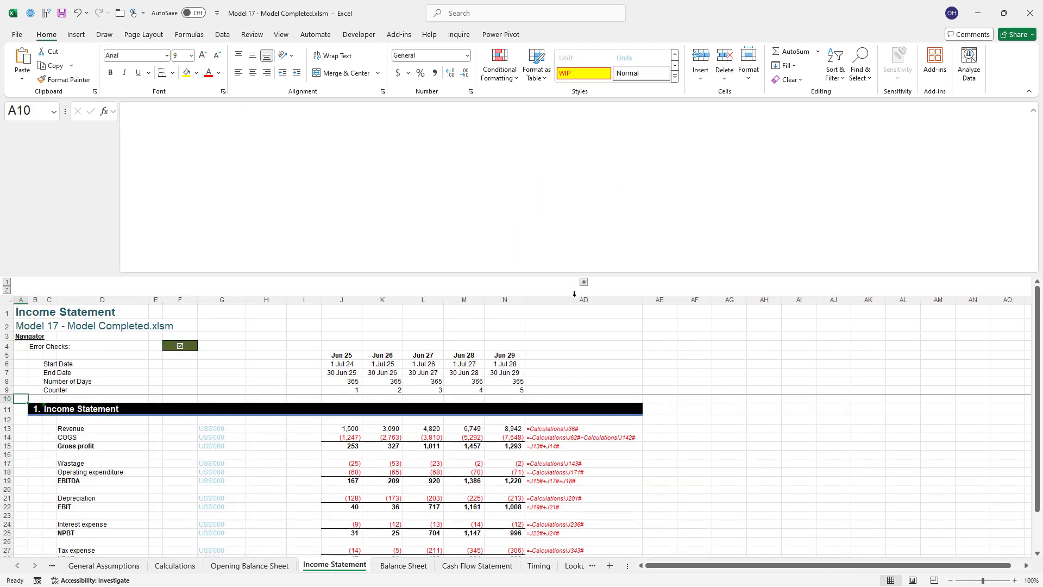
click(583, 281)
scroll(652, 424, right, 2)
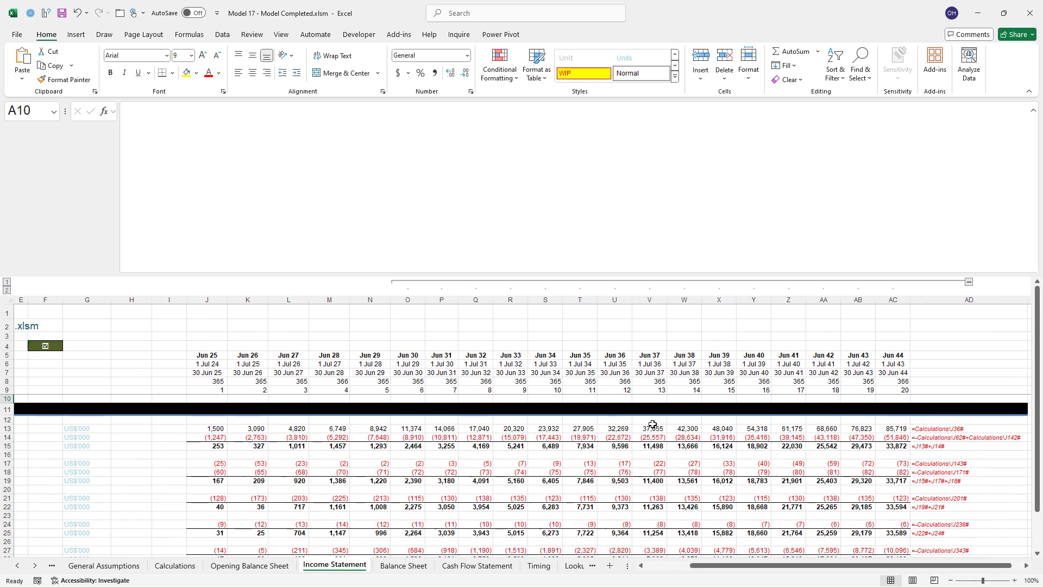
click(404, 565)
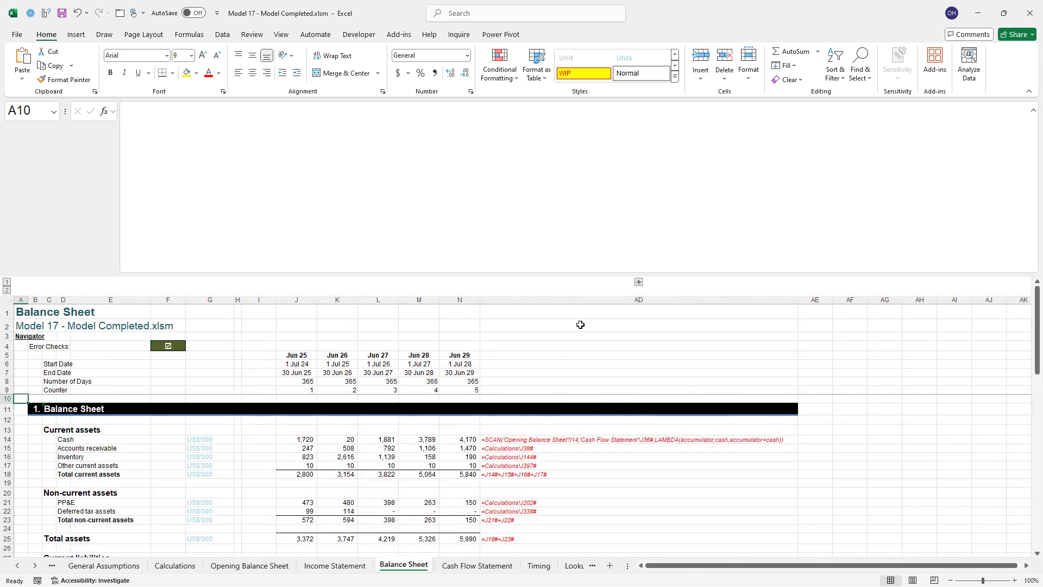
click(639, 282)
scroll(533, 359, right, 3)
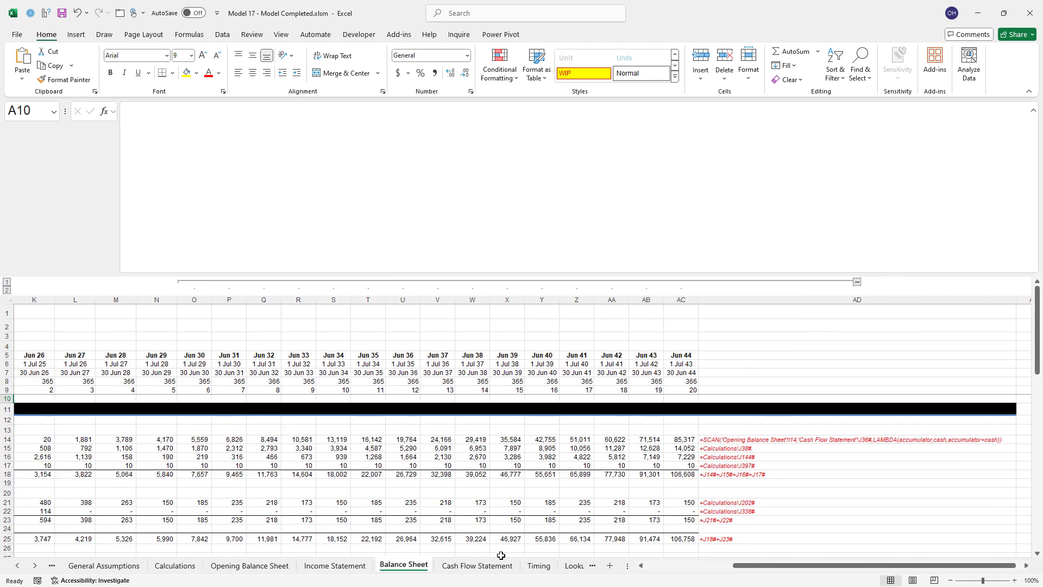
click(477, 565)
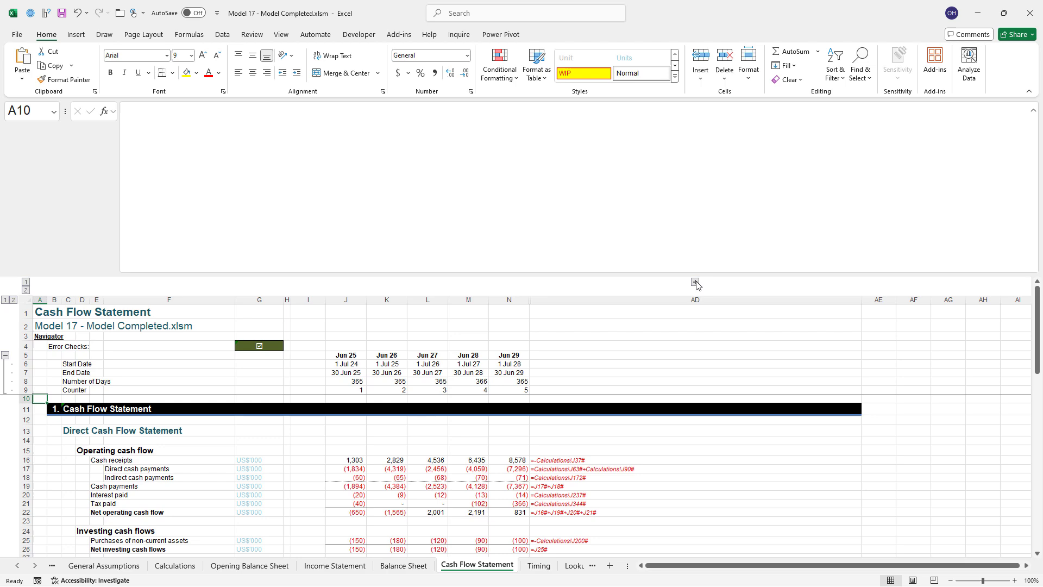
click(696, 282)
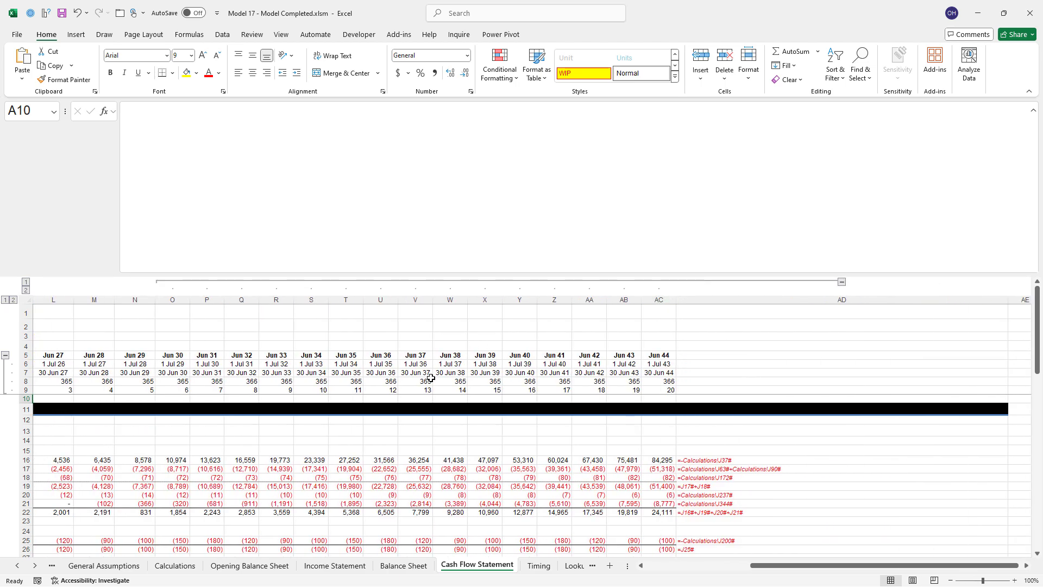
Step: Inspect the J16 cash receipts formula, its spilled K16 value, and the payments row below
scroll(430, 377, left, 3)
click(241, 460)
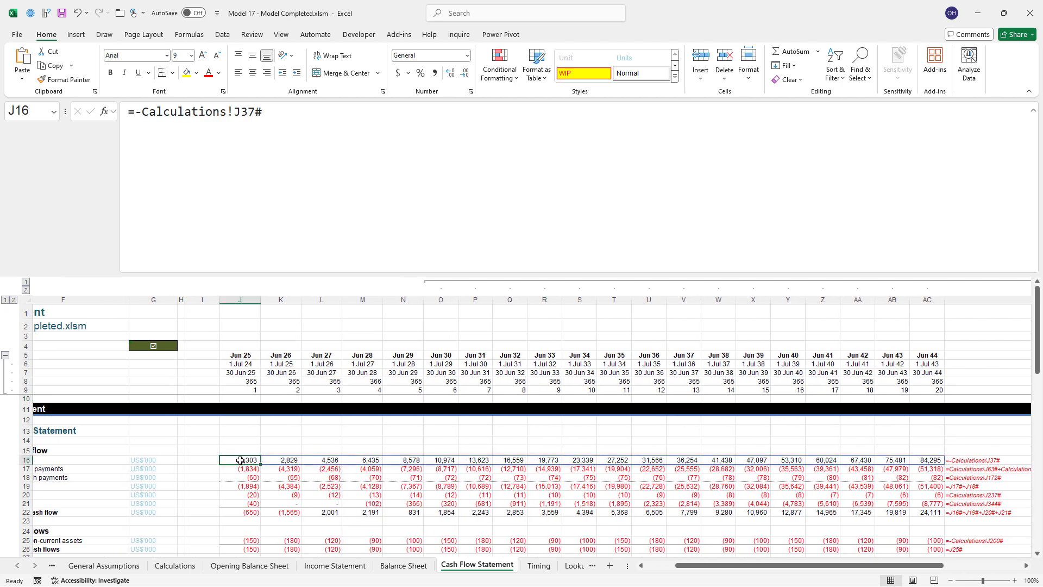
click(284, 460)
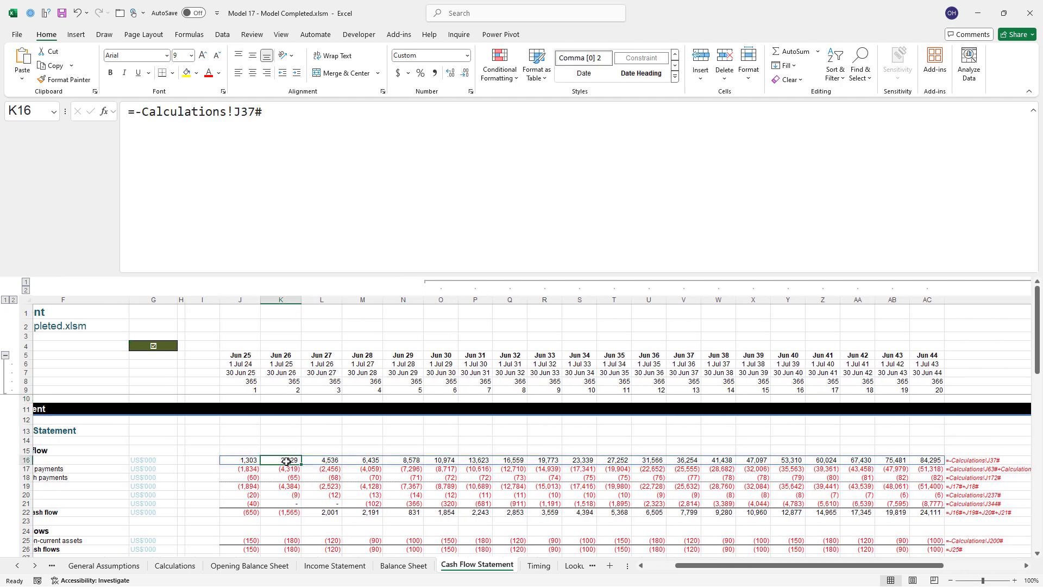
click(196, 144)
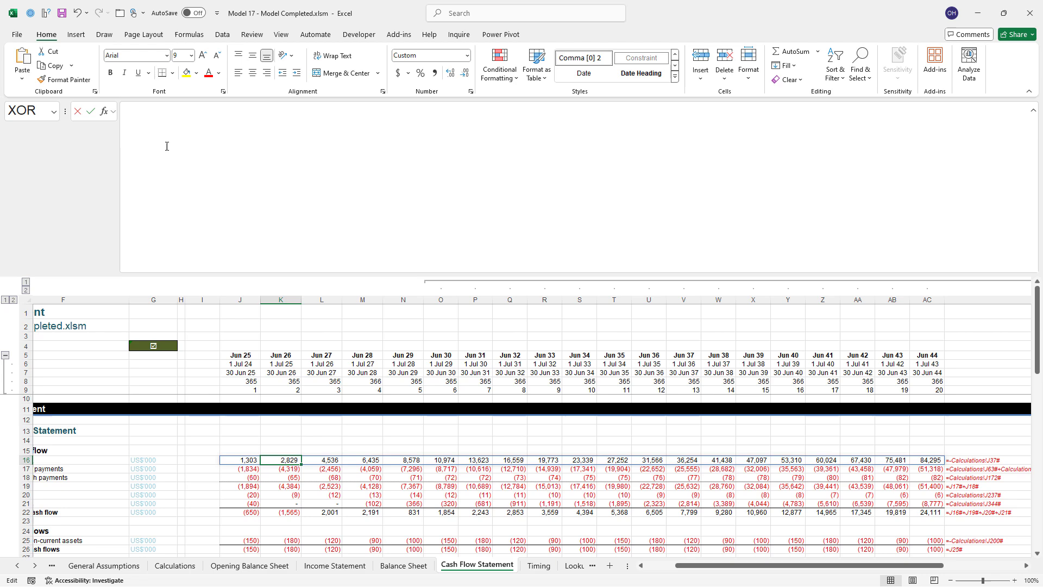
key(Escape)
click(244, 460)
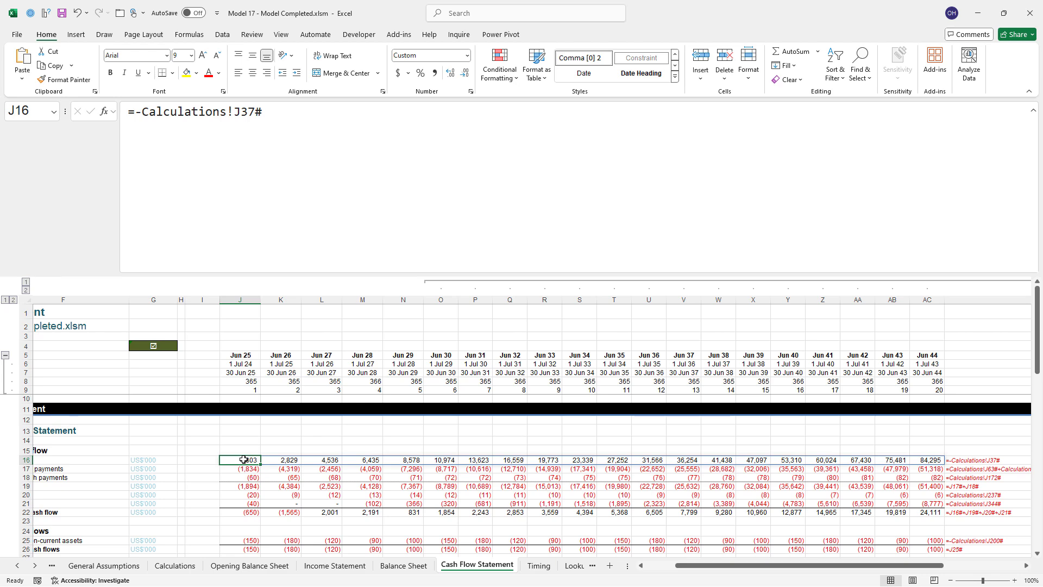
key(Down)
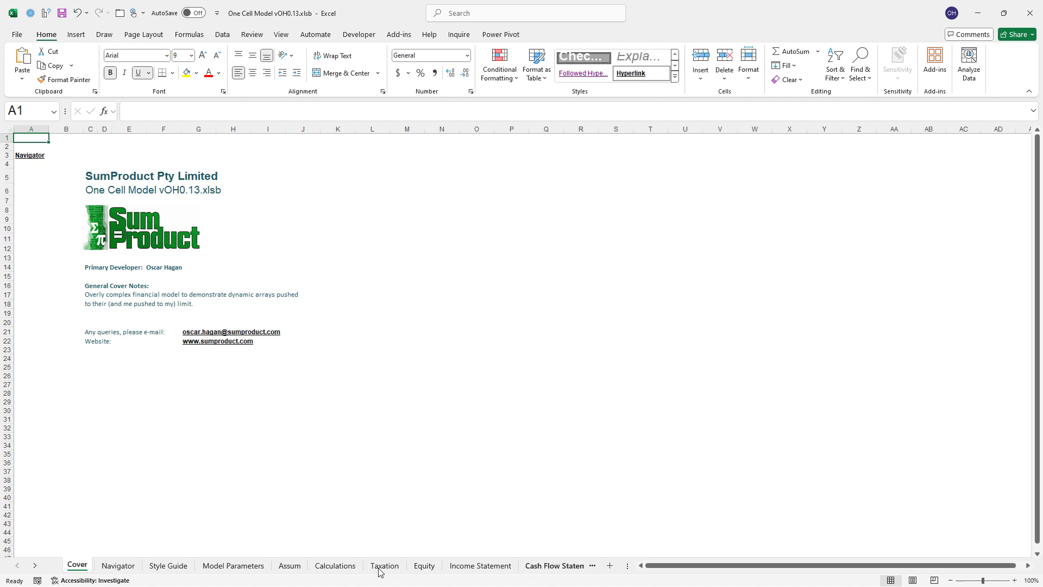
Step: Scroll the sheet tabs to reveal the later sheets such as OBS and Timing, then back to the first sheets
click(36, 565)
click(35, 566)
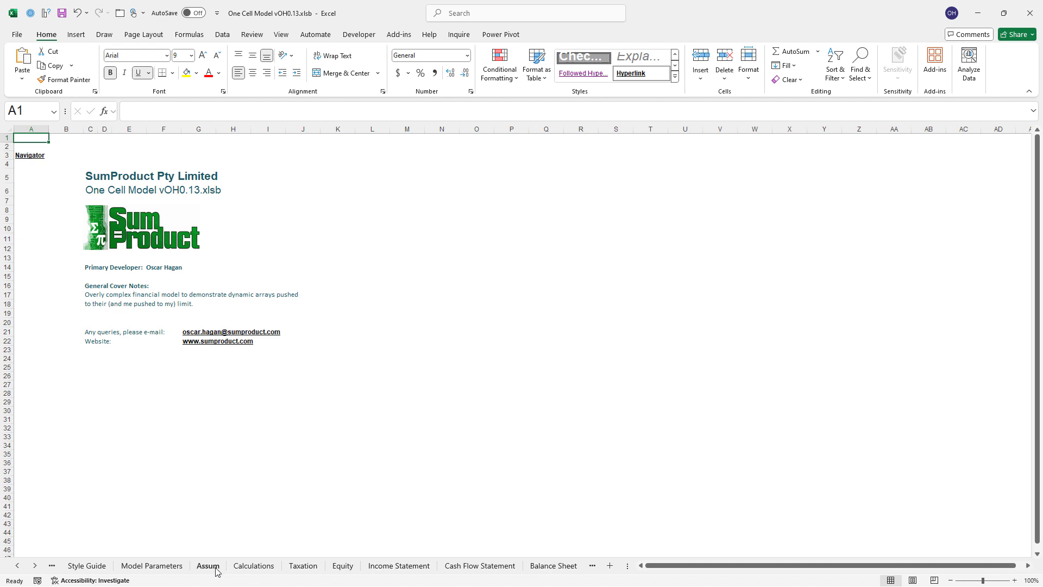
click(35, 566)
click(35, 566)
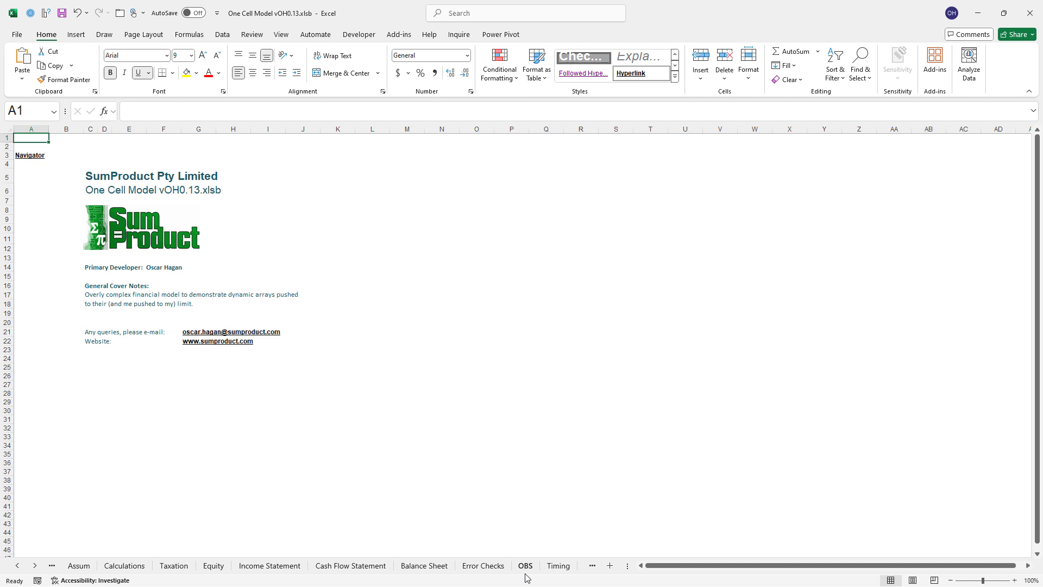
click(17, 566)
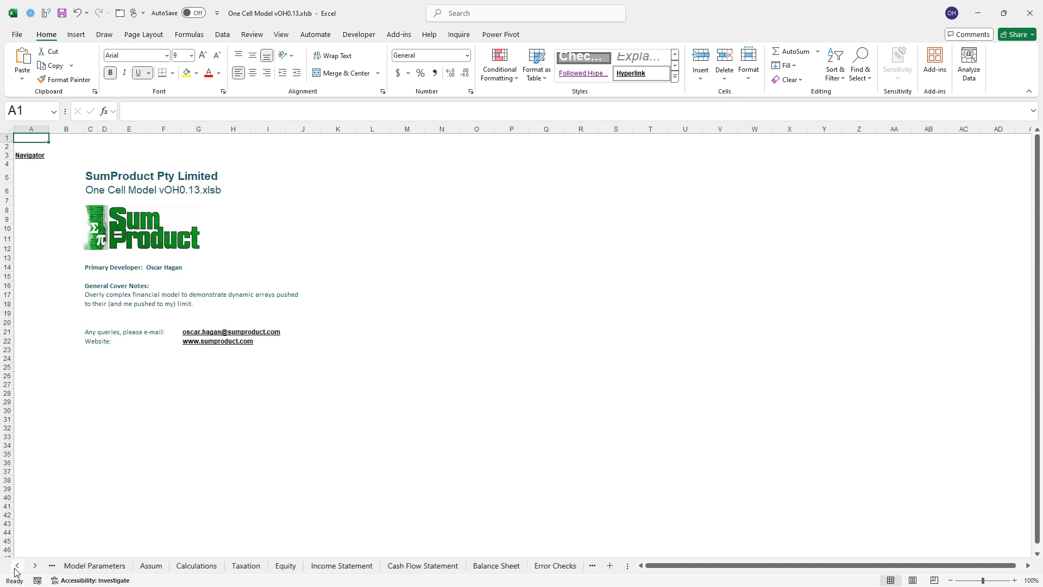
click(17, 565)
click(16, 566)
click(17, 565)
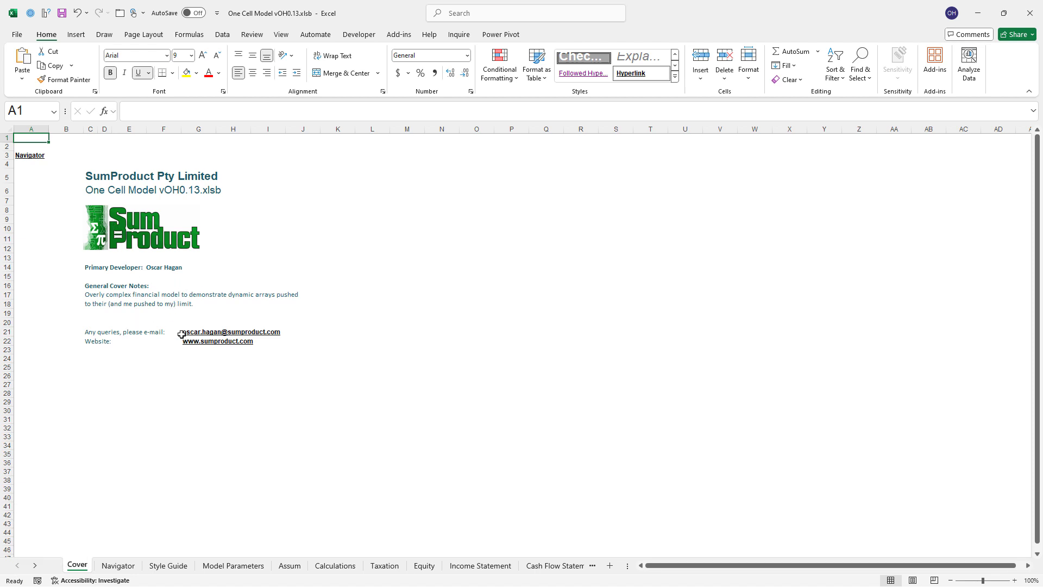
Step: Visit the Navigator, Style Guide, Model Parameters and Assum sheets, ending on Calculations
click(117, 568)
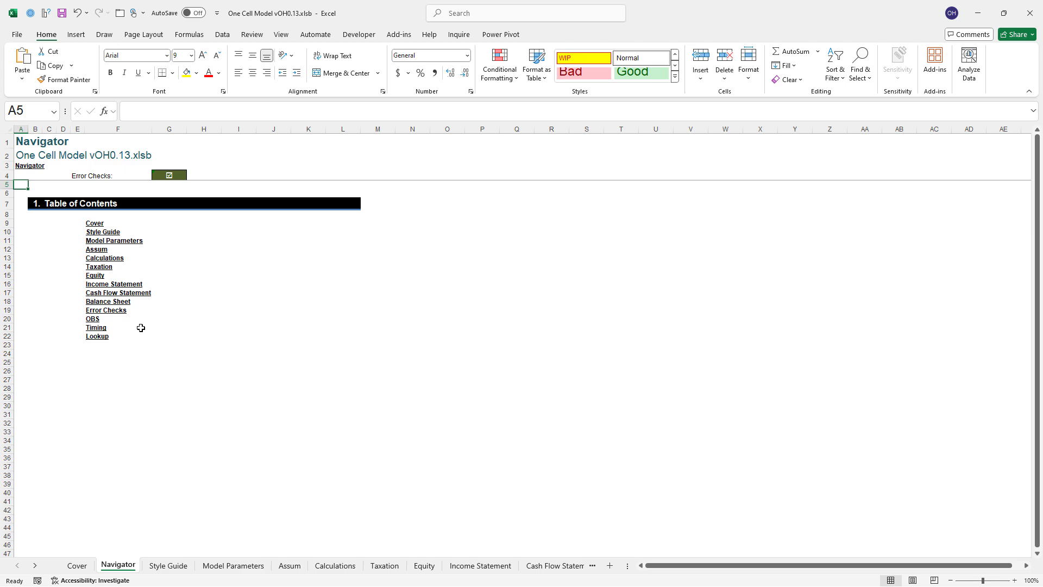
click(171, 567)
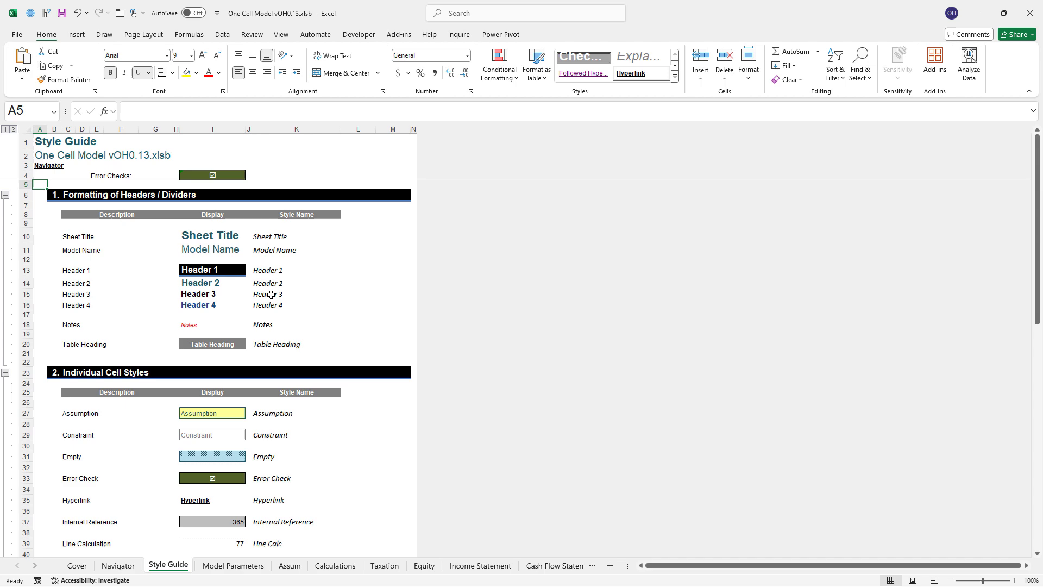
click(230, 566)
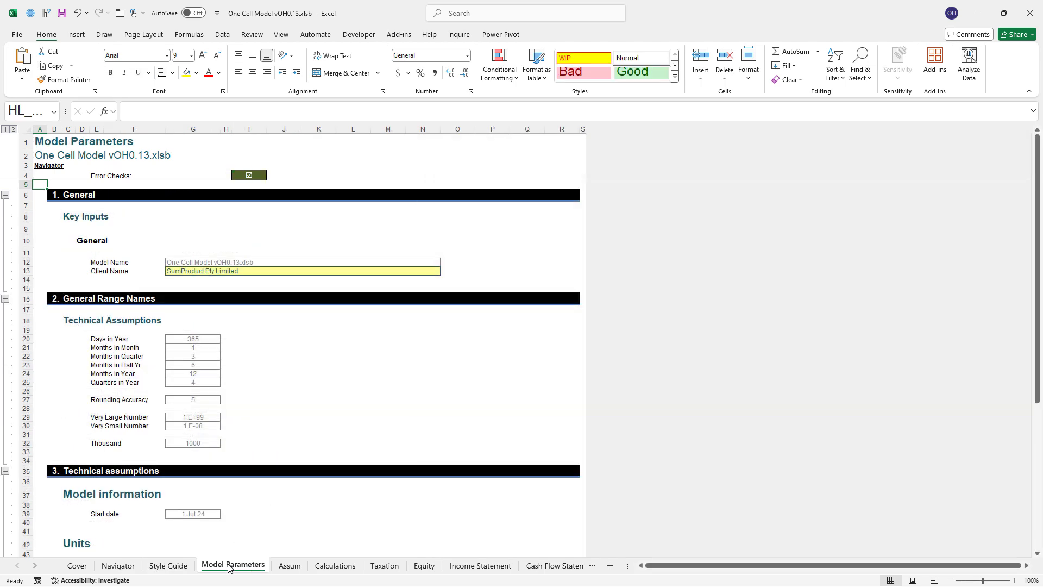
click(290, 568)
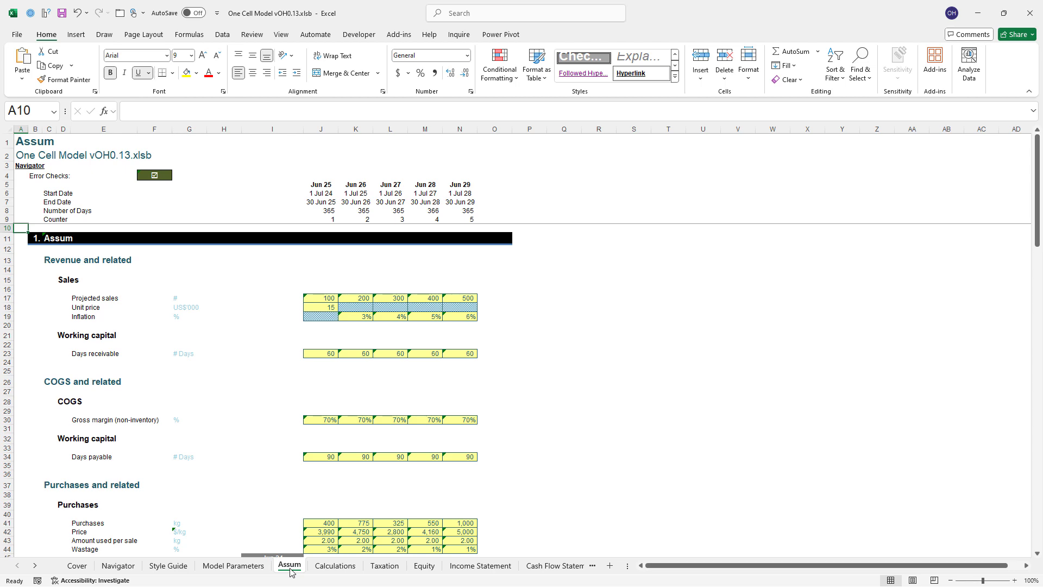
click(326, 570)
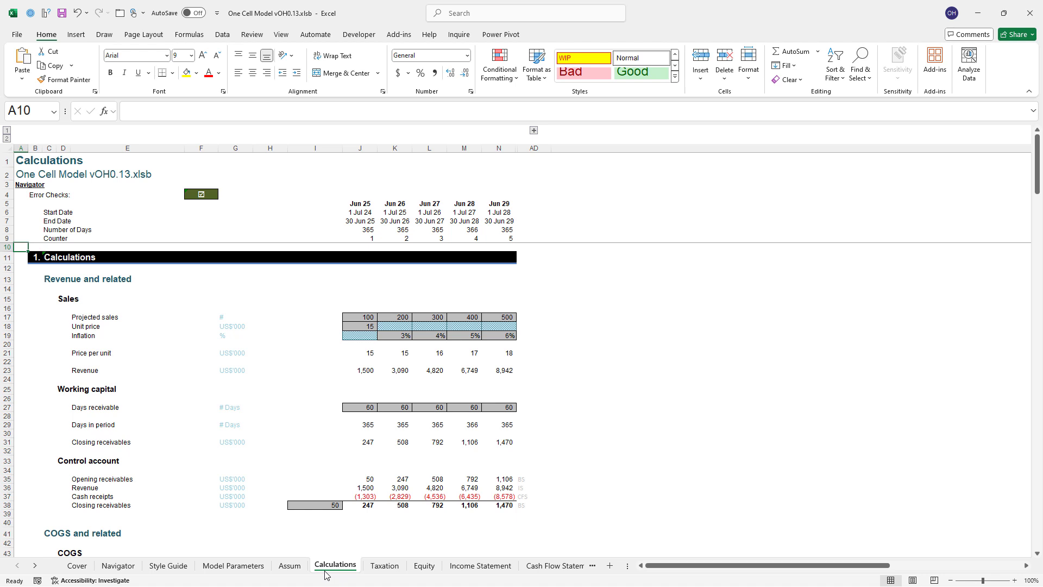
scroll(331, 497, down, 5)
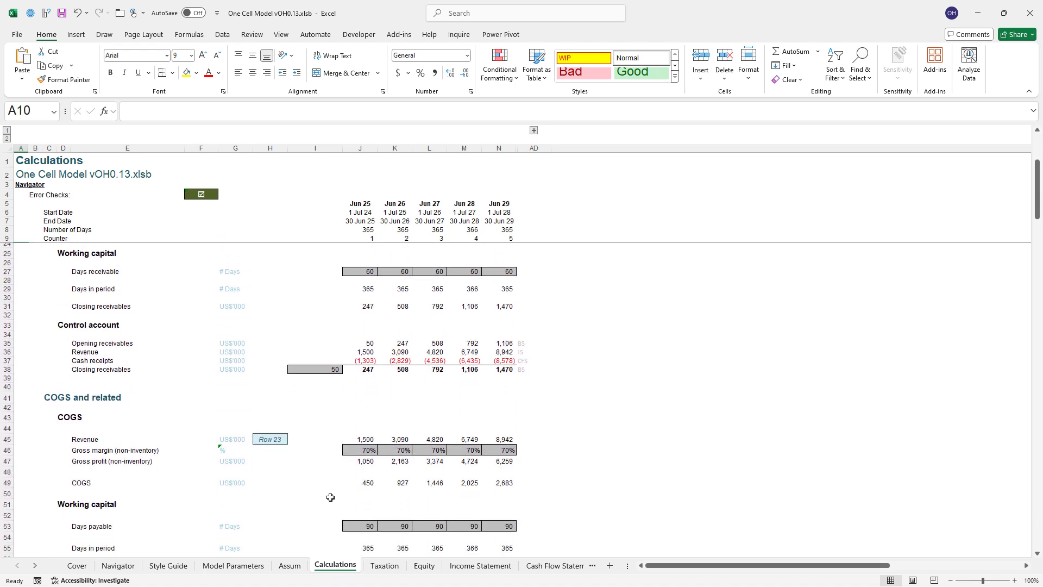
click(367, 343)
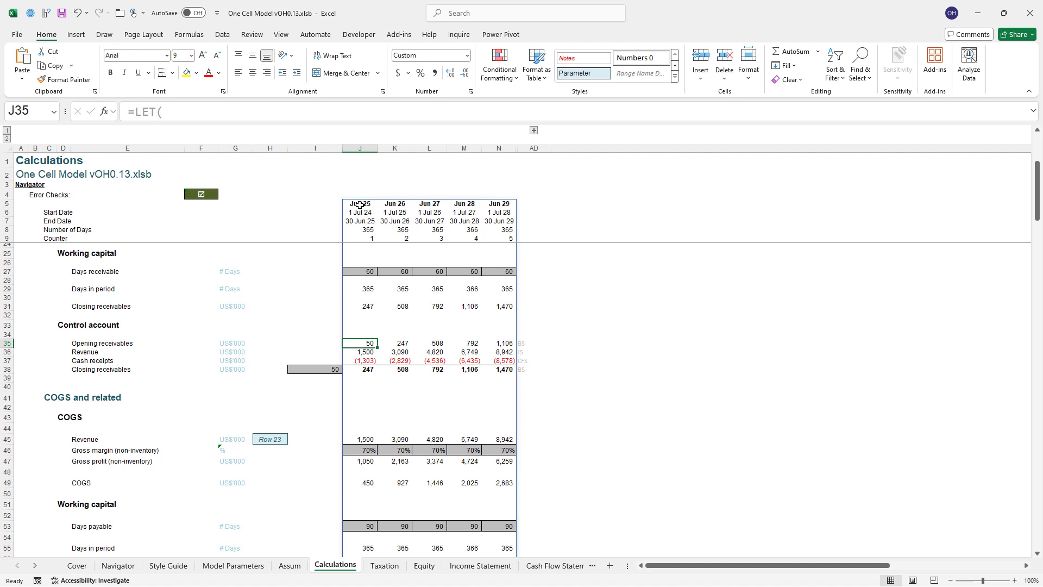
click(359, 205)
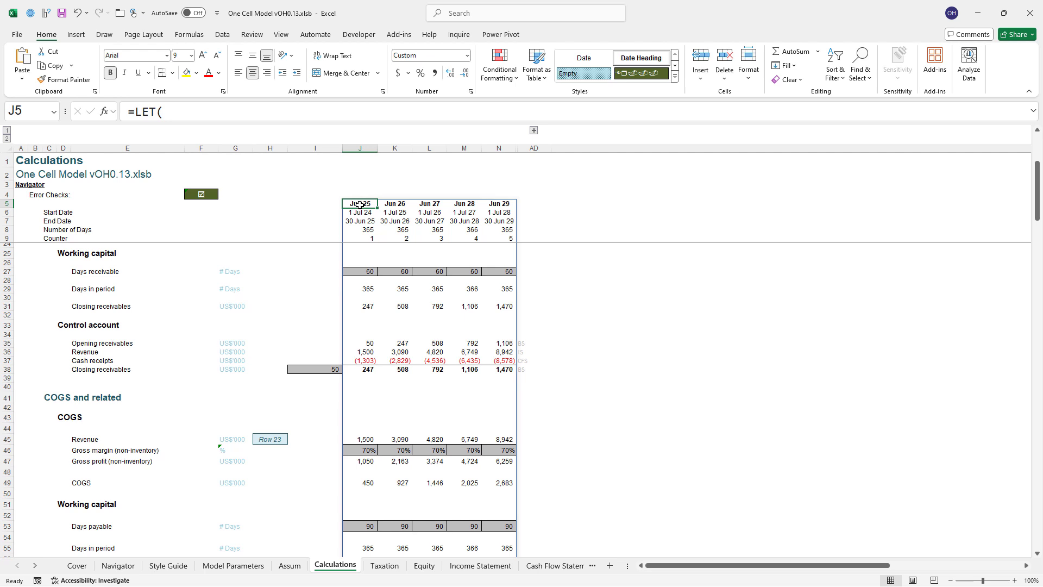
Step: Expand J5's formula, highlight the Counter, period date, start/end date and day-count rows, and scroll to VSTACK
click(1033, 113)
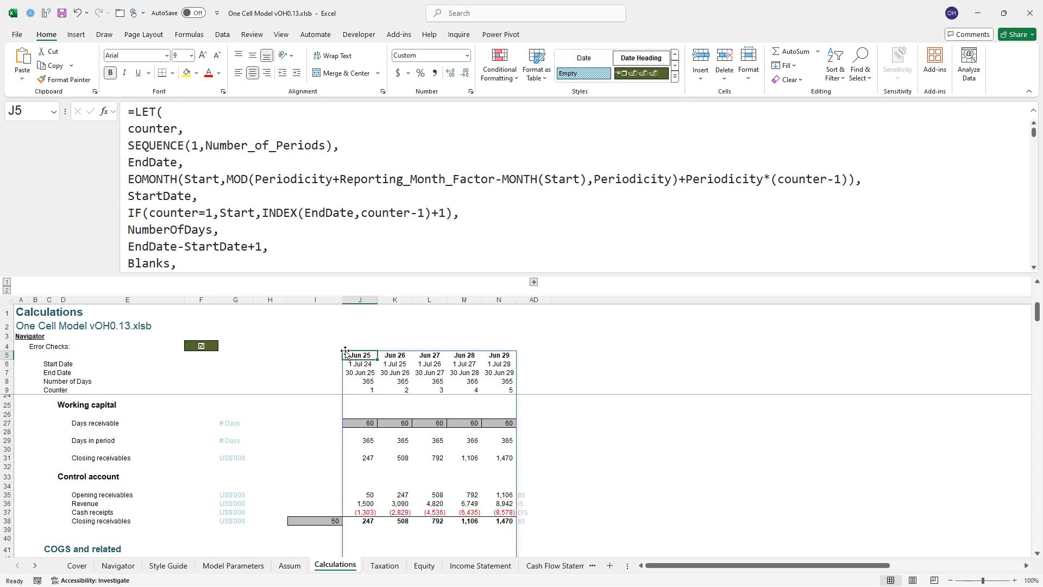
drag(361, 390, 497, 389)
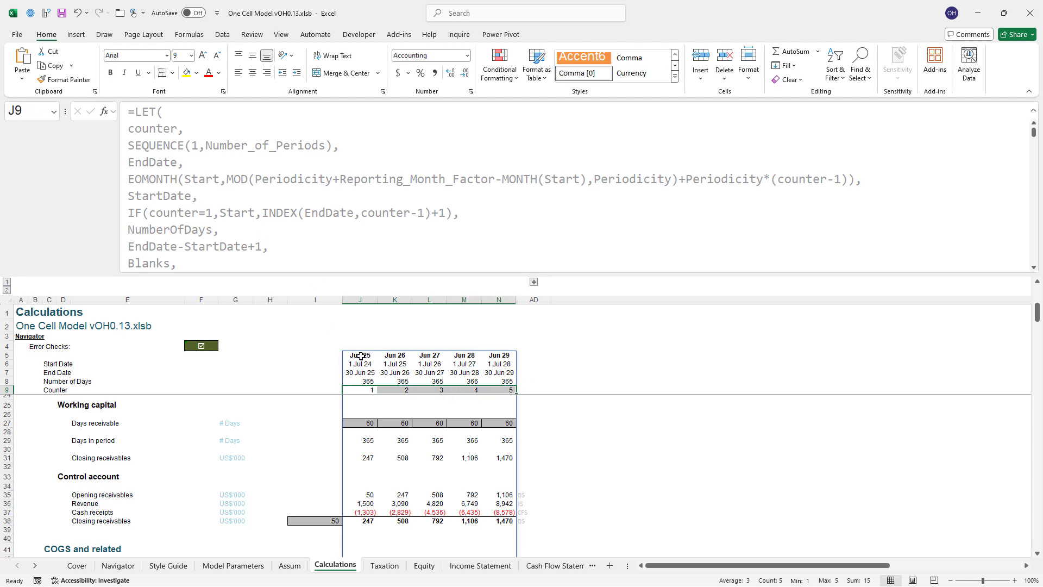
drag(361, 354, 500, 355)
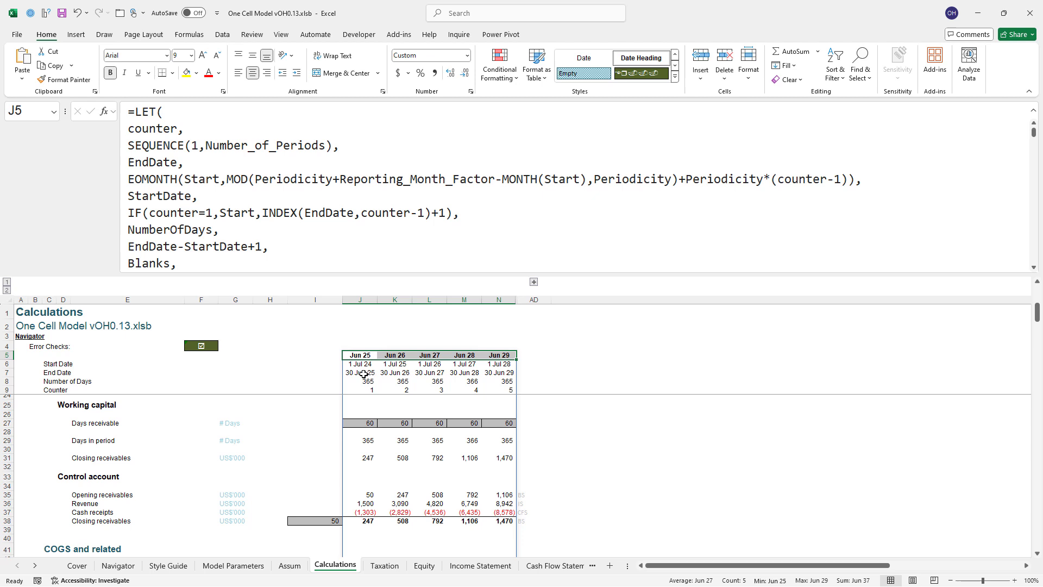
drag(361, 373, 496, 373)
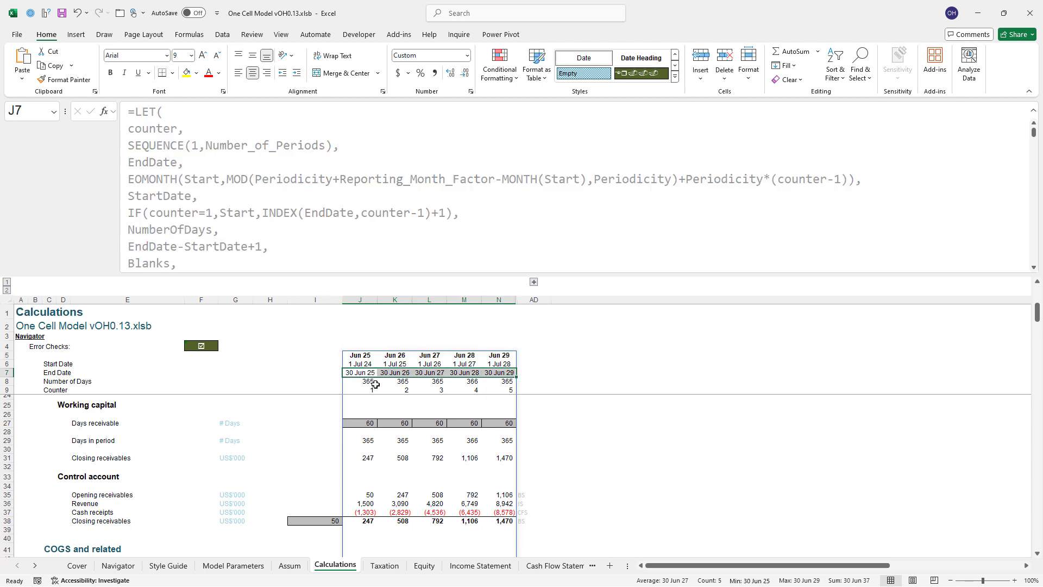
drag(361, 363, 468, 363)
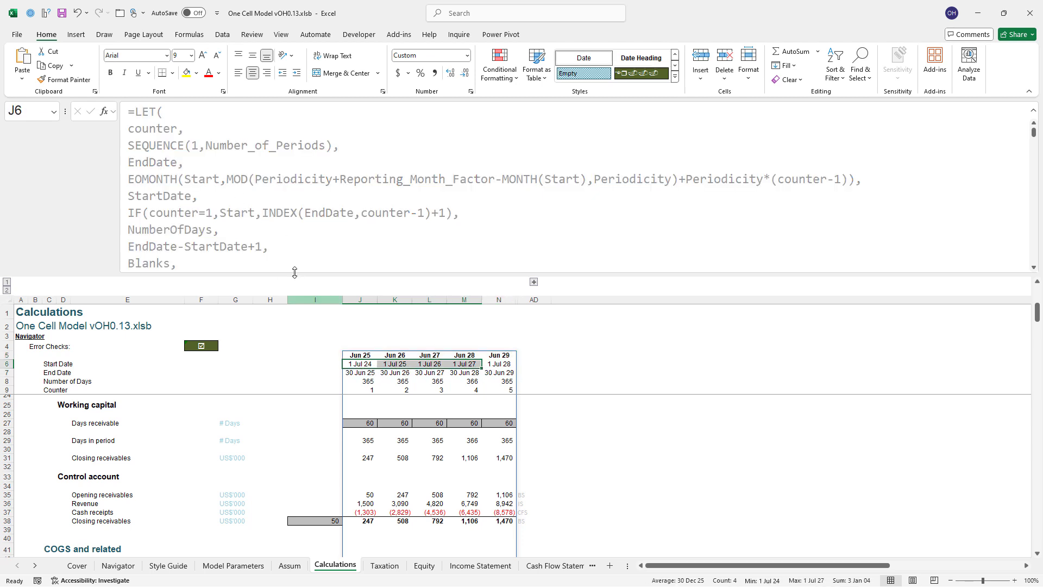
drag(366, 383, 497, 376)
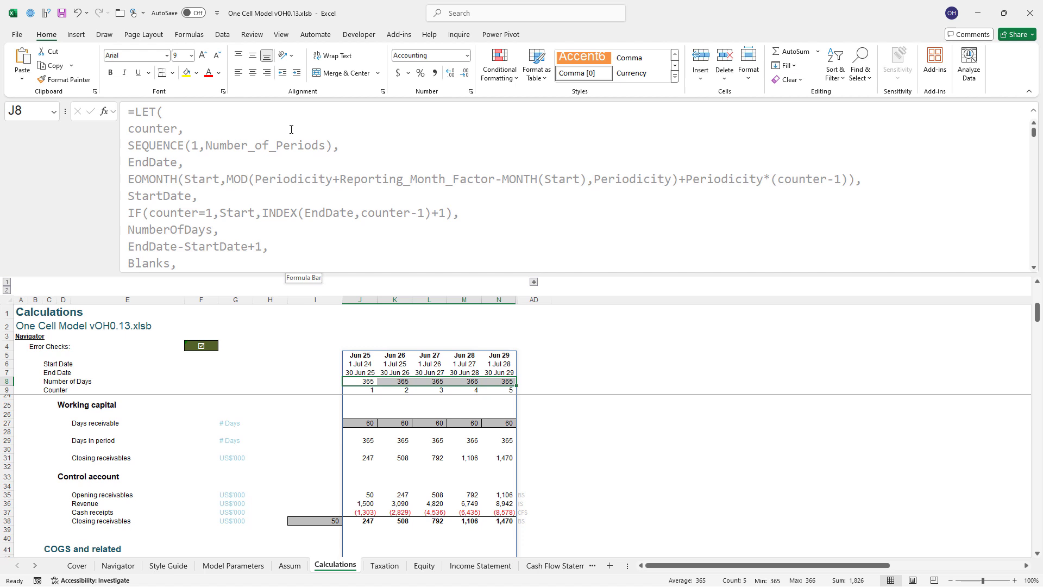
click(362, 354)
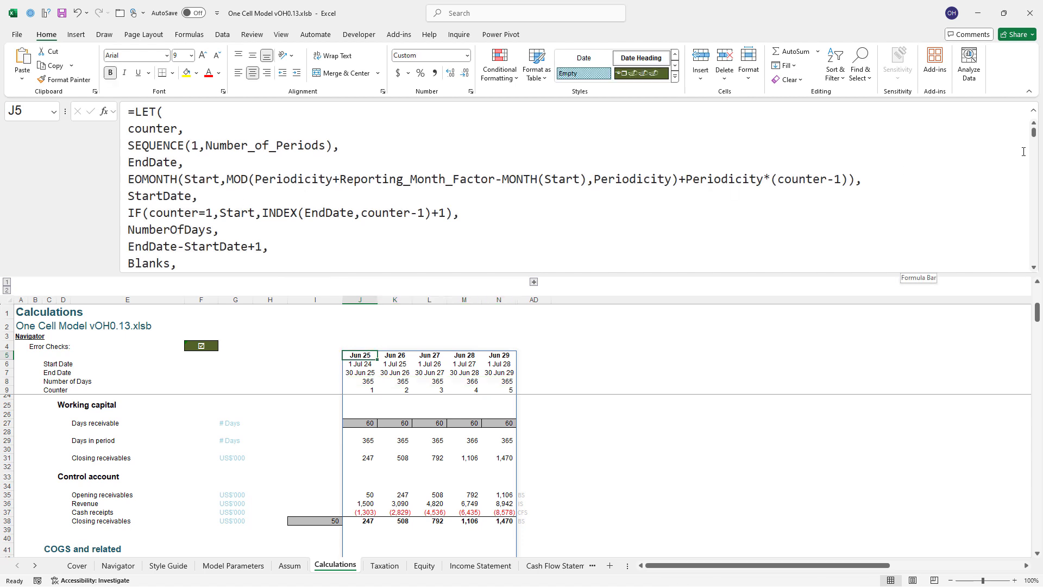
drag(1035, 140, 1039, 254)
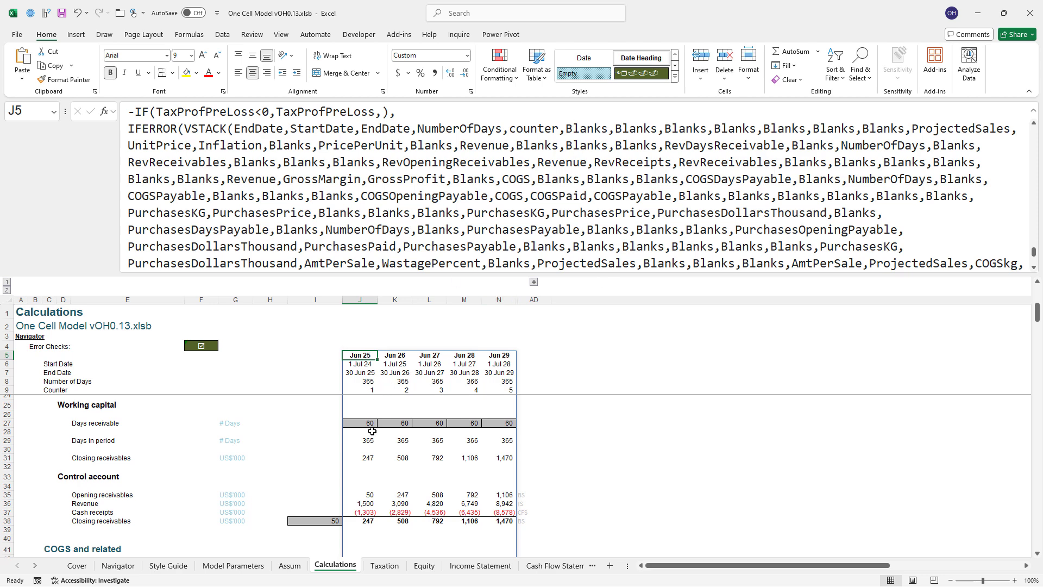
Step: Scroll the sheet back to the top and return the formula bar to the start of the LET formula
scroll(372, 431, up, 6)
scroll(373, 430, up, 2)
scroll(372, 430, down, 2)
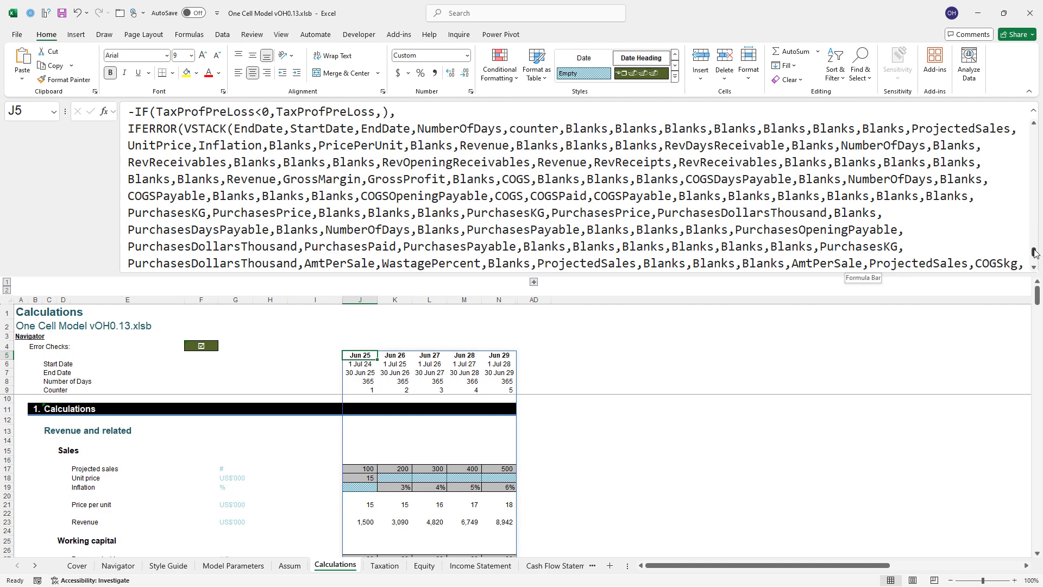
drag(1037, 253, 1038, 134)
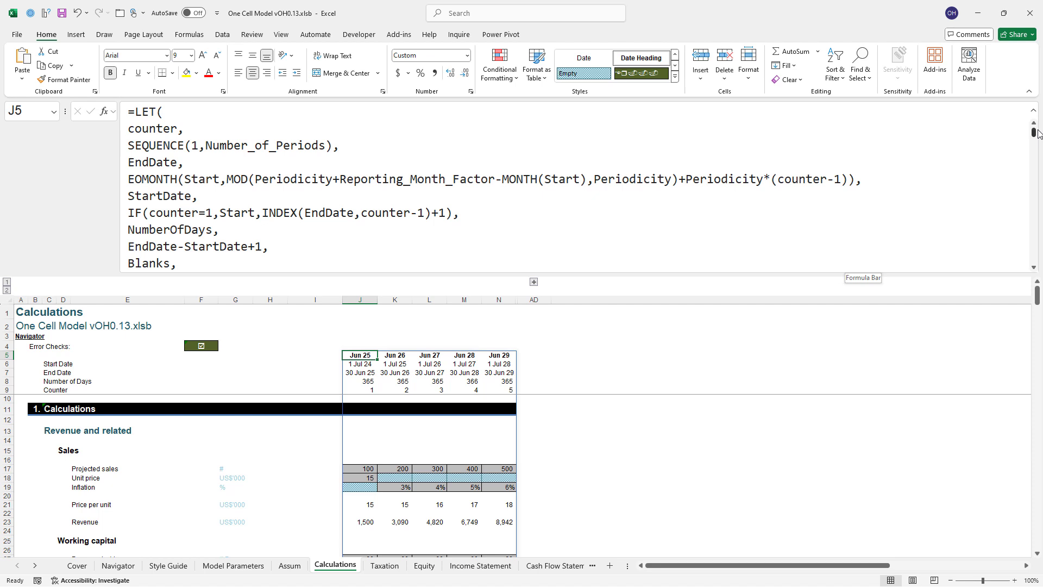
Step: Step down through the sales, price, revenue and receivables definitions to the OpBal LAMBDA
click(1035, 267)
click(1035, 269)
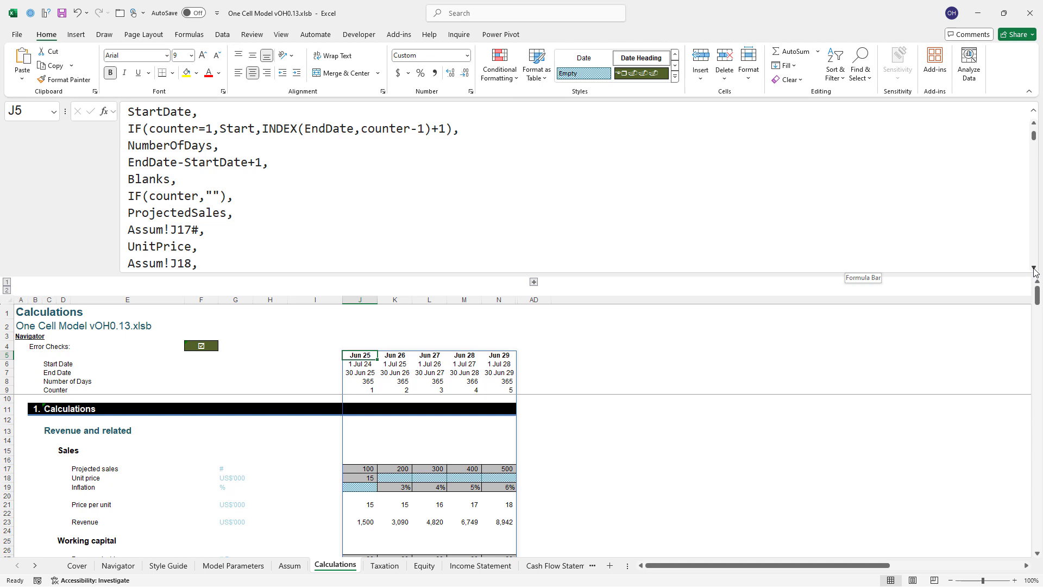
click(1034, 268)
click(1034, 268)
click(1034, 268)
click(1034, 269)
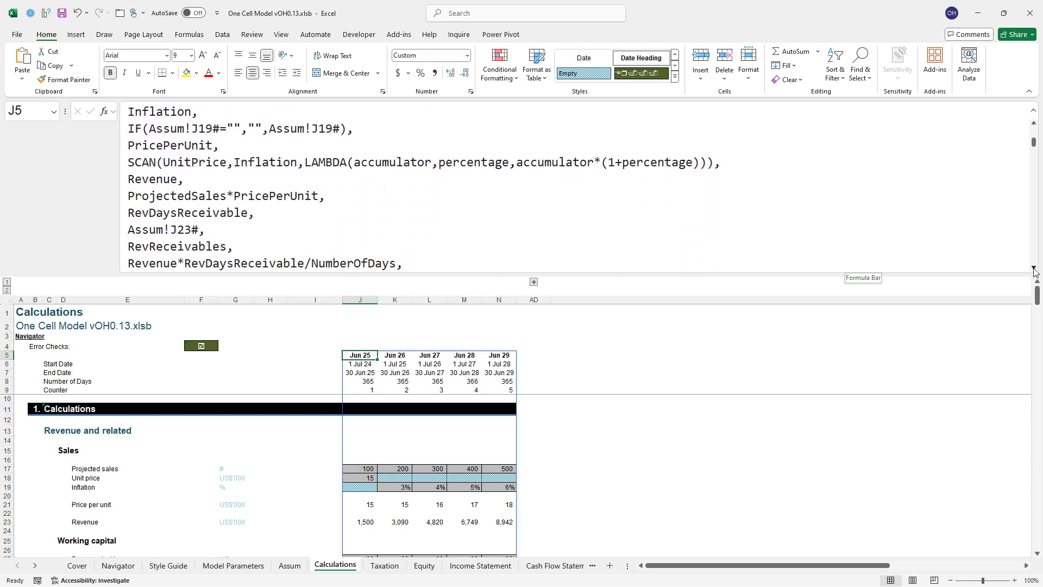
click(1035, 269)
click(1034, 268)
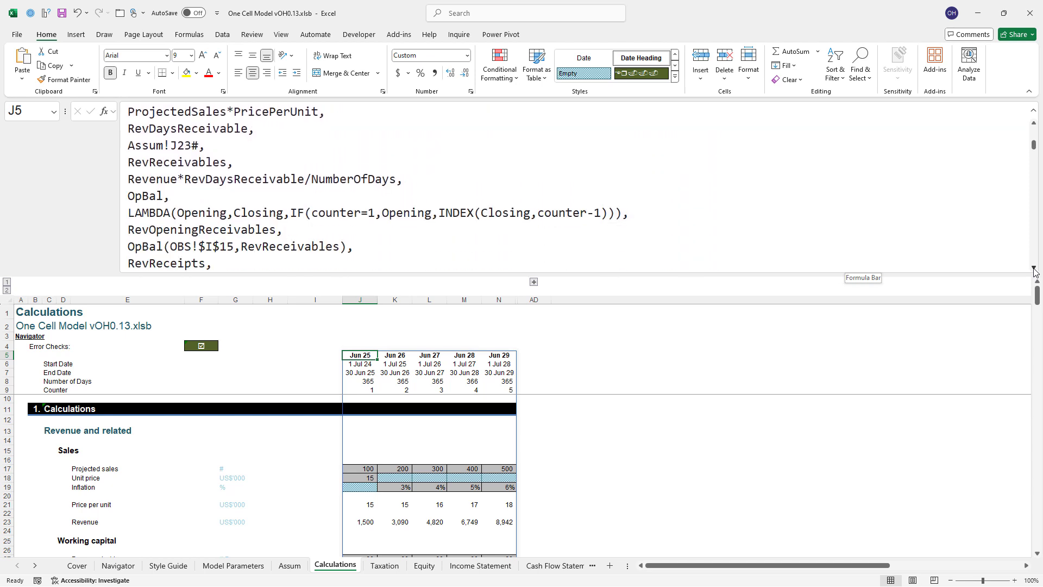
click(1034, 268)
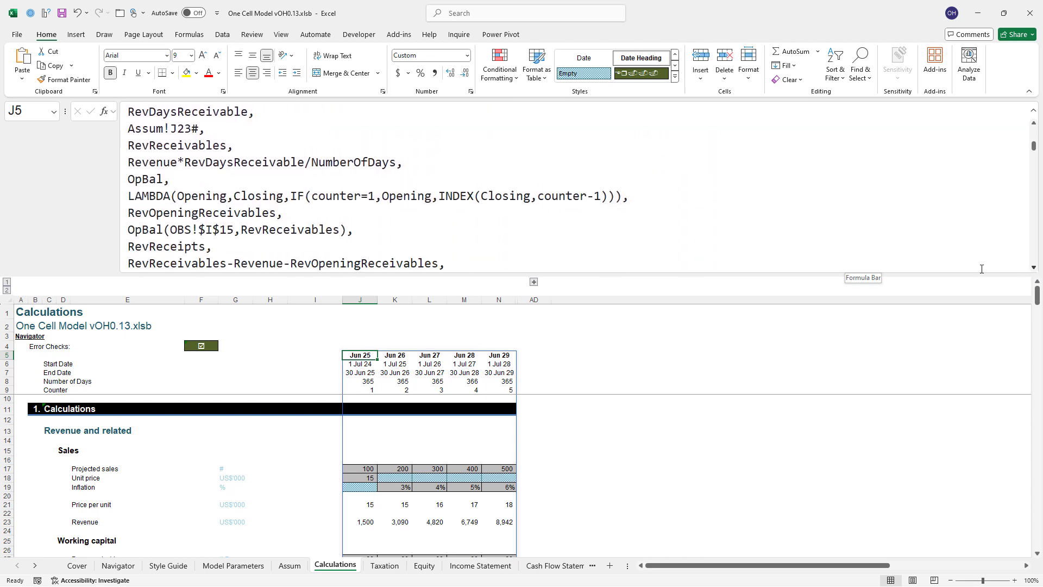
double_click(130, 179)
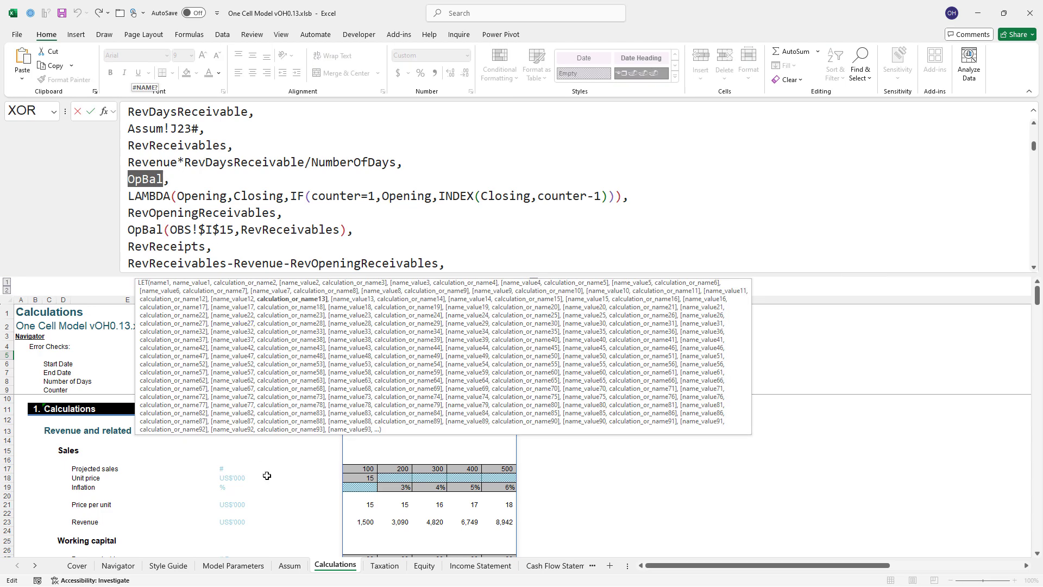
scroll(267, 475, down, 4)
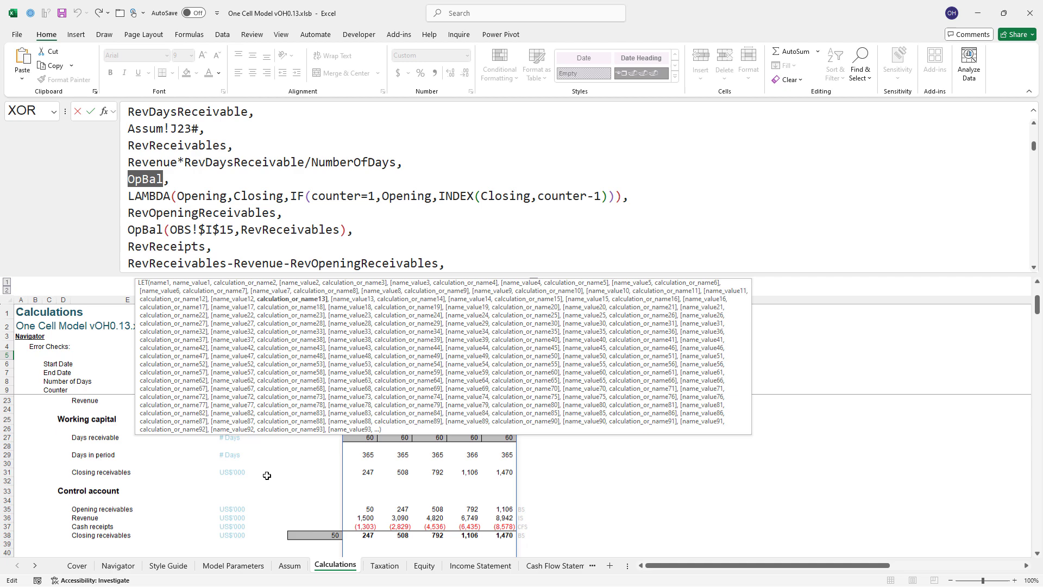
scroll(267, 475, down, 1)
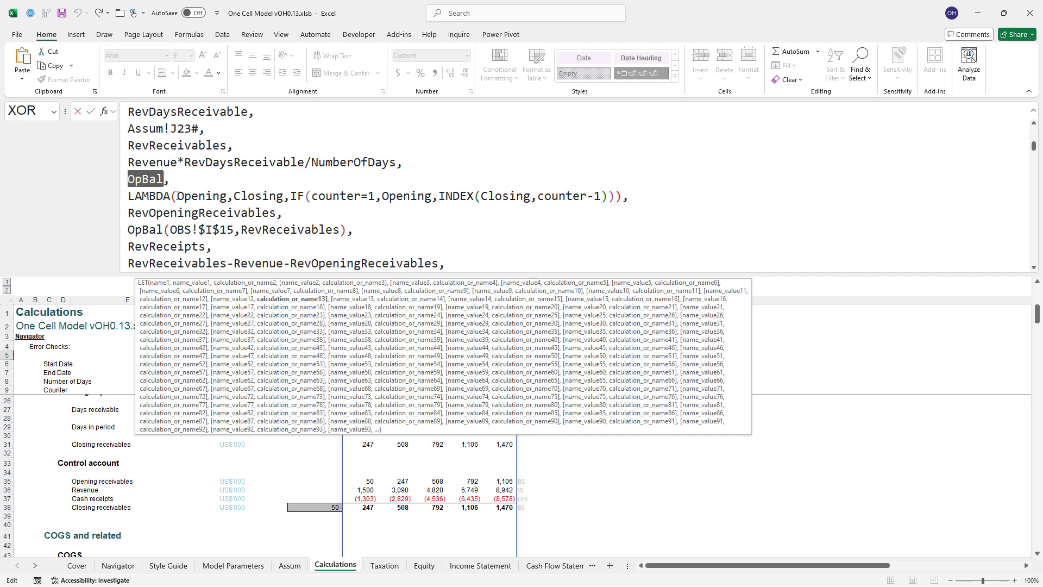
drag(178, 195, 229, 199)
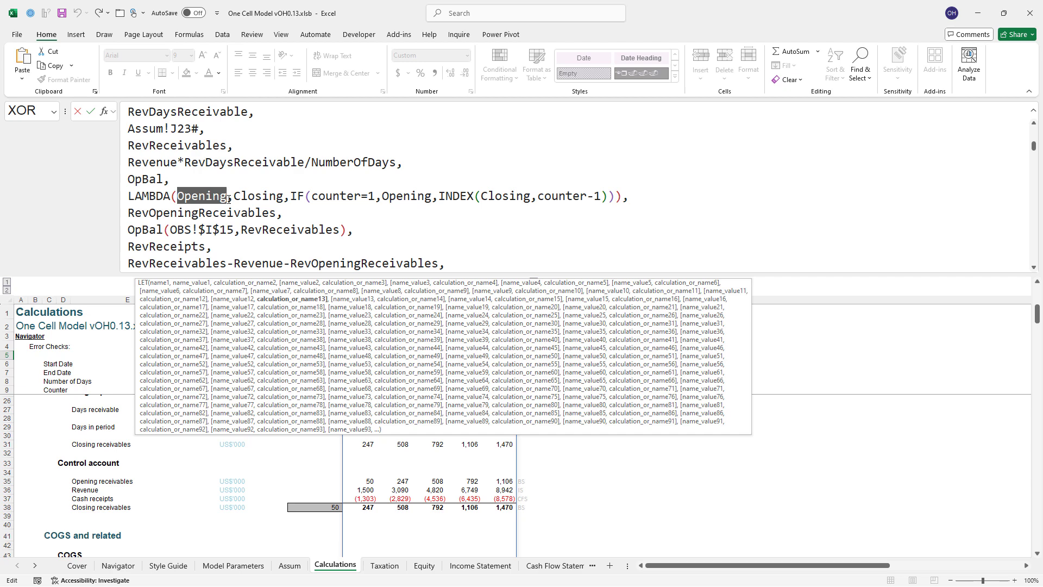
drag(234, 197, 286, 197)
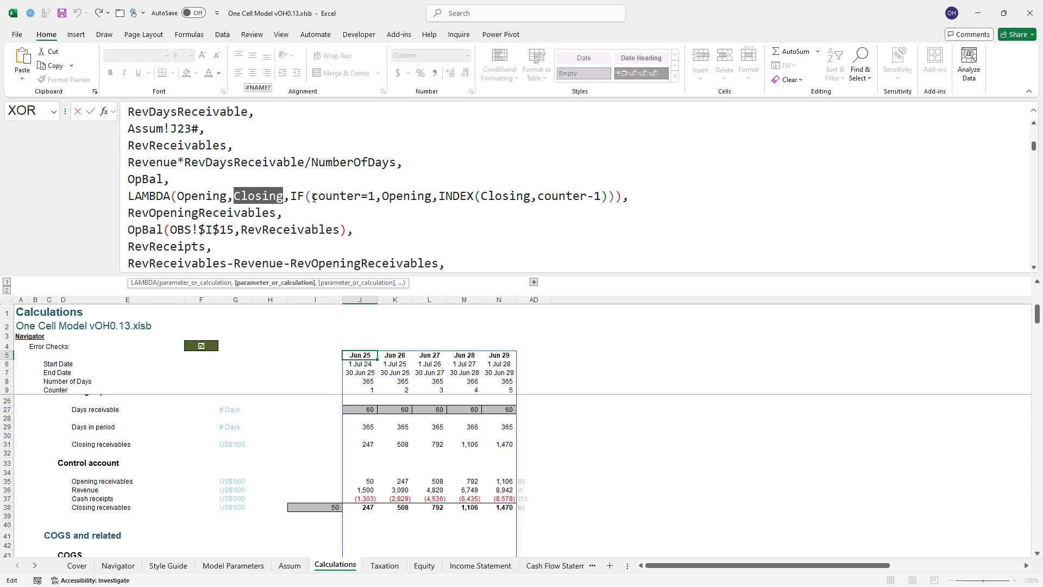
drag(311, 196, 361, 196)
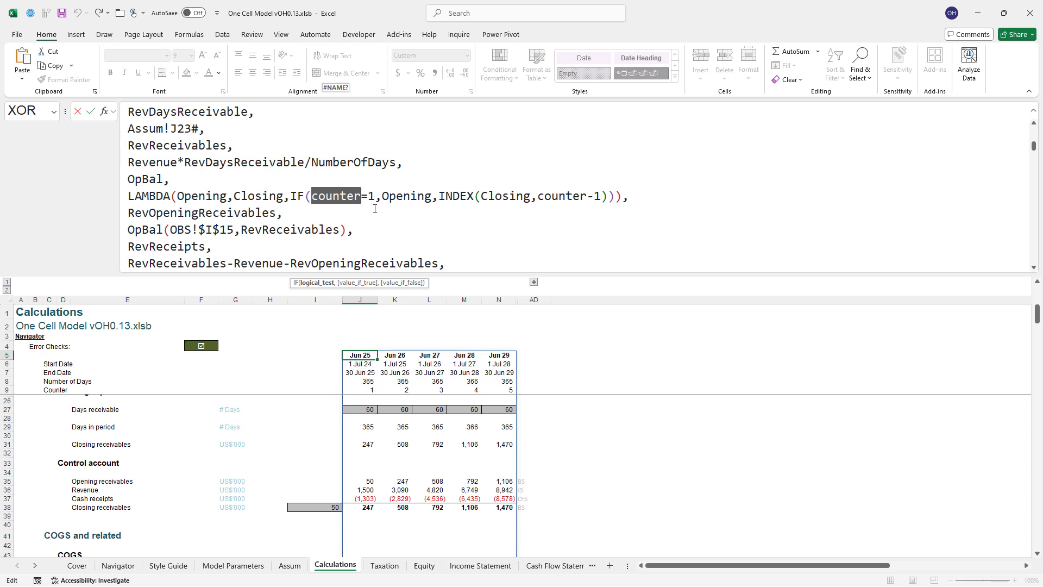
drag(382, 198, 434, 198)
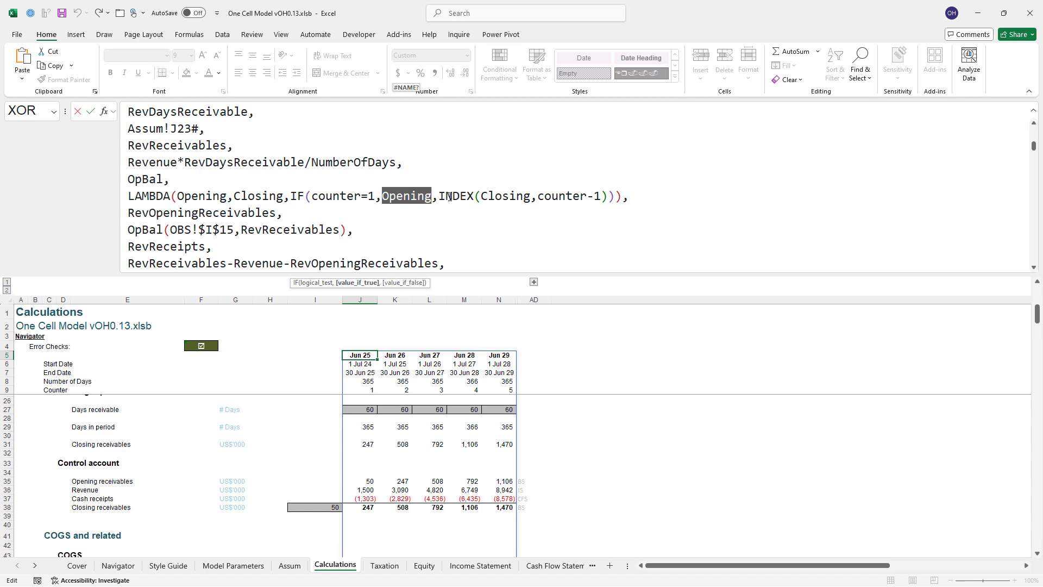
drag(481, 198, 532, 198)
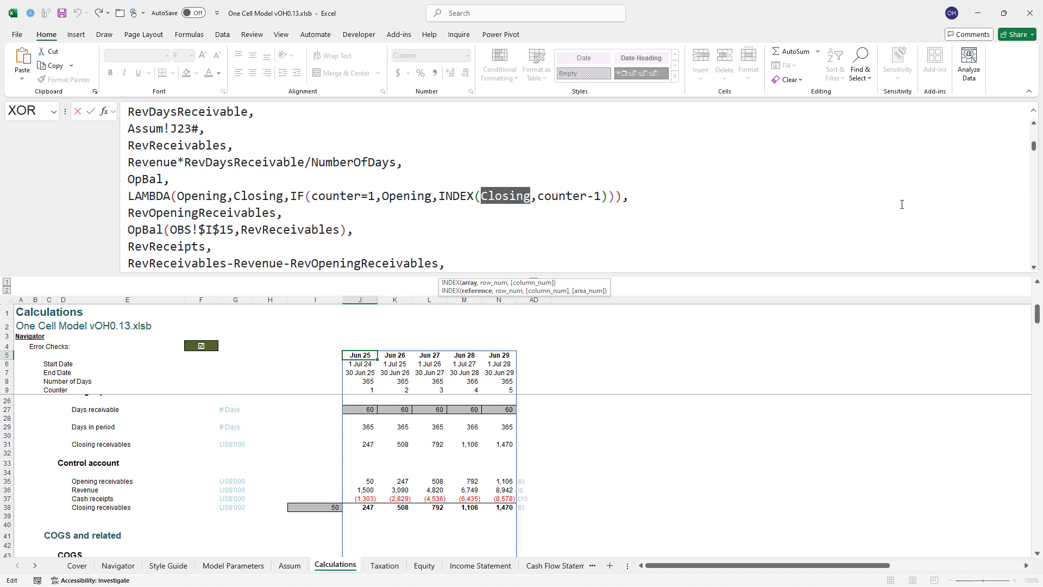
Step: Scroll the formula past the COGS payable lines to the IFERROR(VSTACK outputs ending with PurchasesDollarsThousand
click(1034, 267)
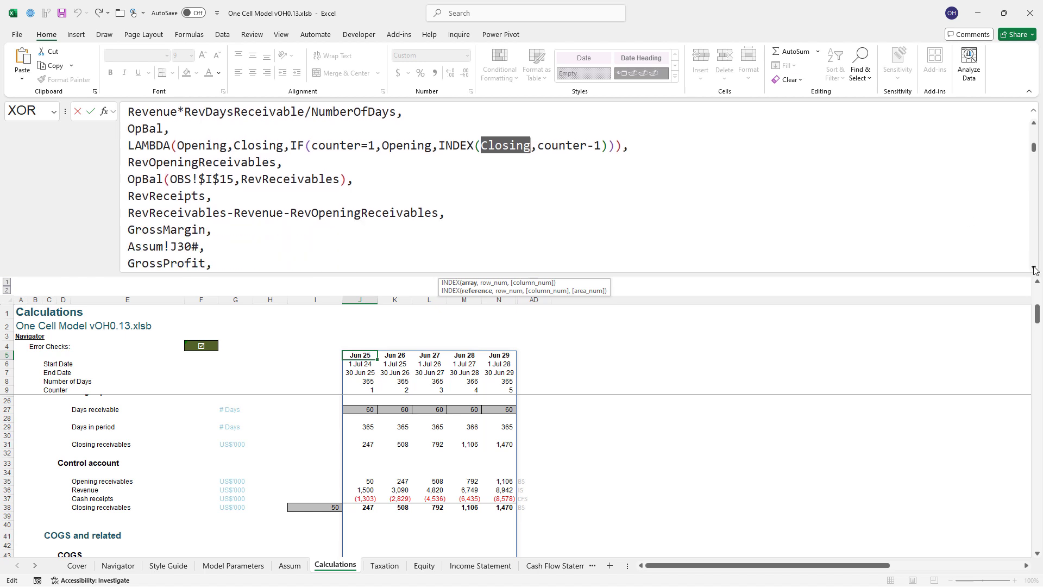
drag(1034, 270, 1034, 270)
click(1034, 270)
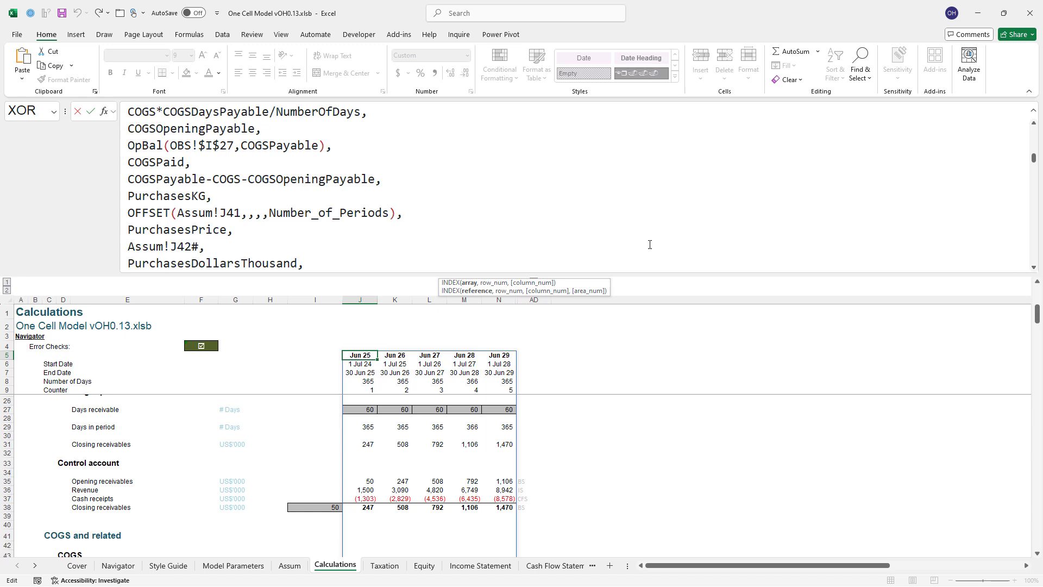
scroll(633, 498, down, 4)
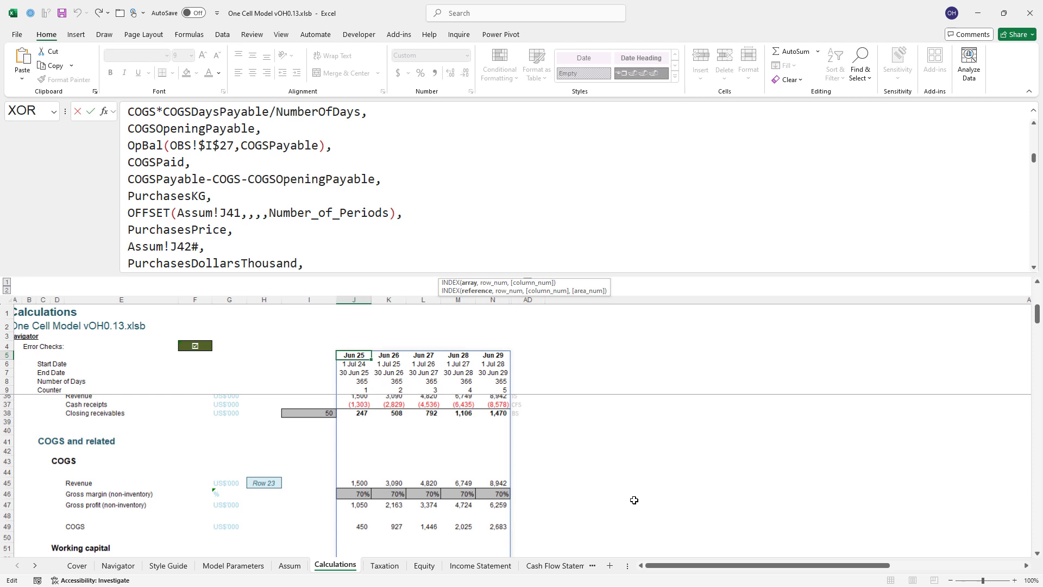
scroll(634, 500, down, 9)
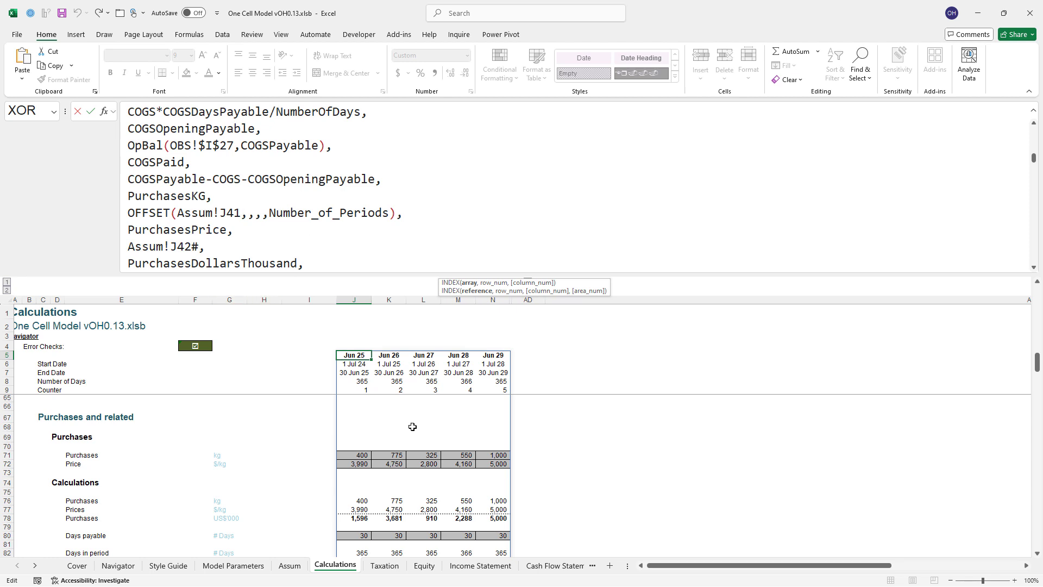
drag(1033, 161, 1035, 256)
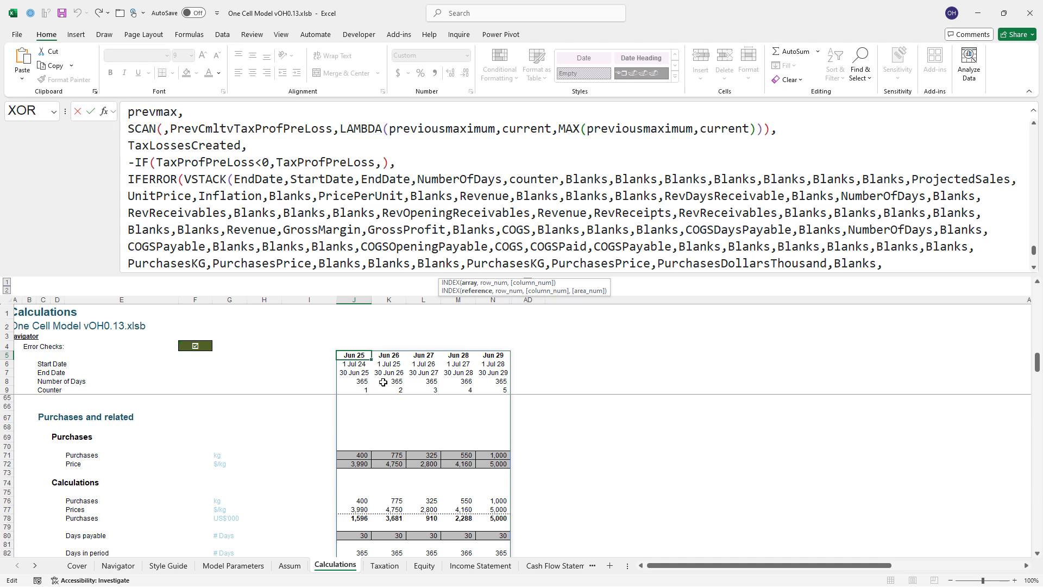
Step: Exit the formula unchanged, collapse the formula bar to one line, and scroll to the debt and interest rows
key(Escape)
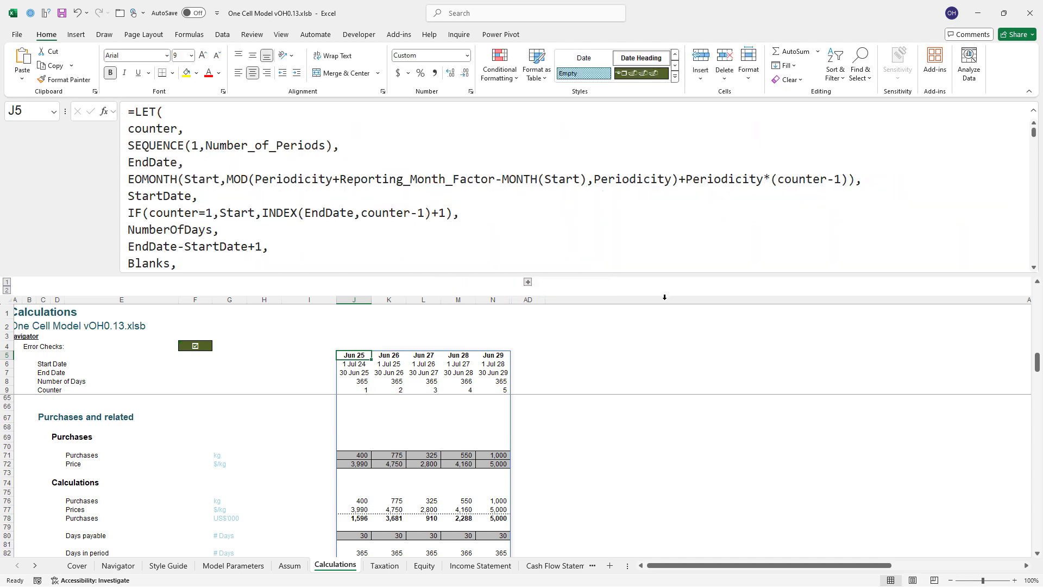
drag(654, 275, 632, 96)
scroll(619, 409, down, 7)
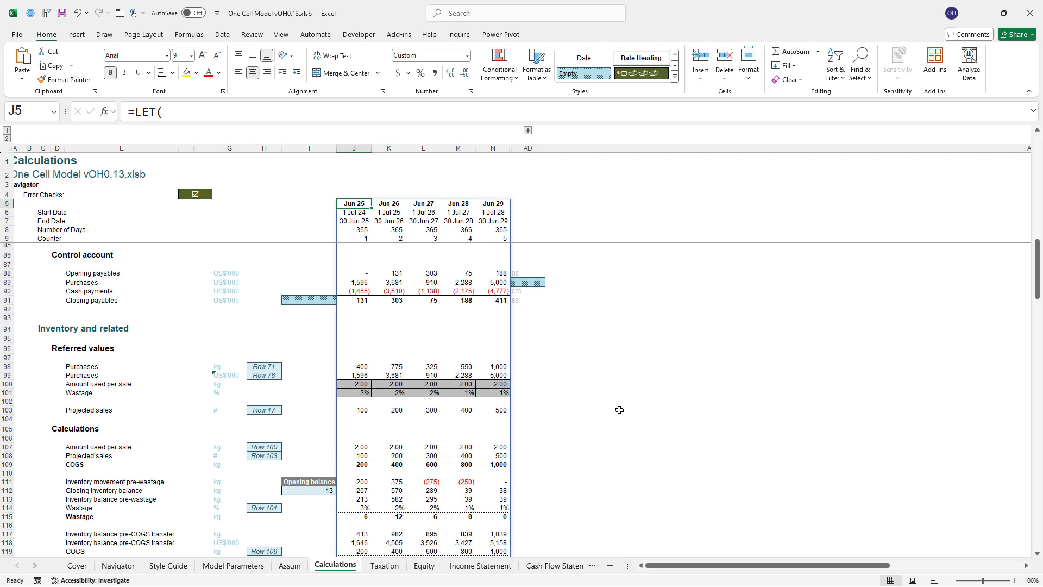
scroll(619, 410, down, 20)
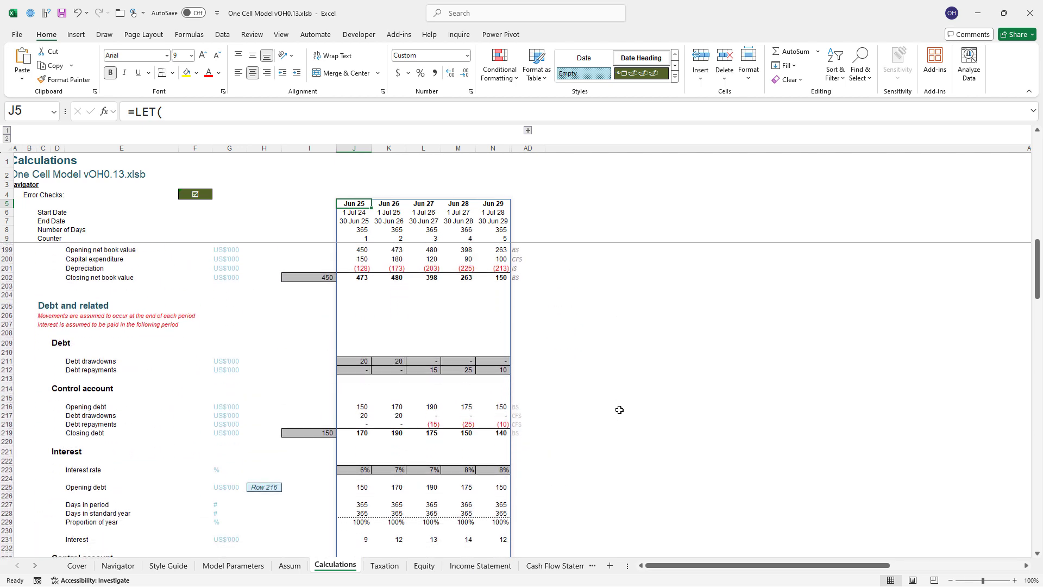
scroll(619, 410, down, 7)
scroll(619, 410, up, 4)
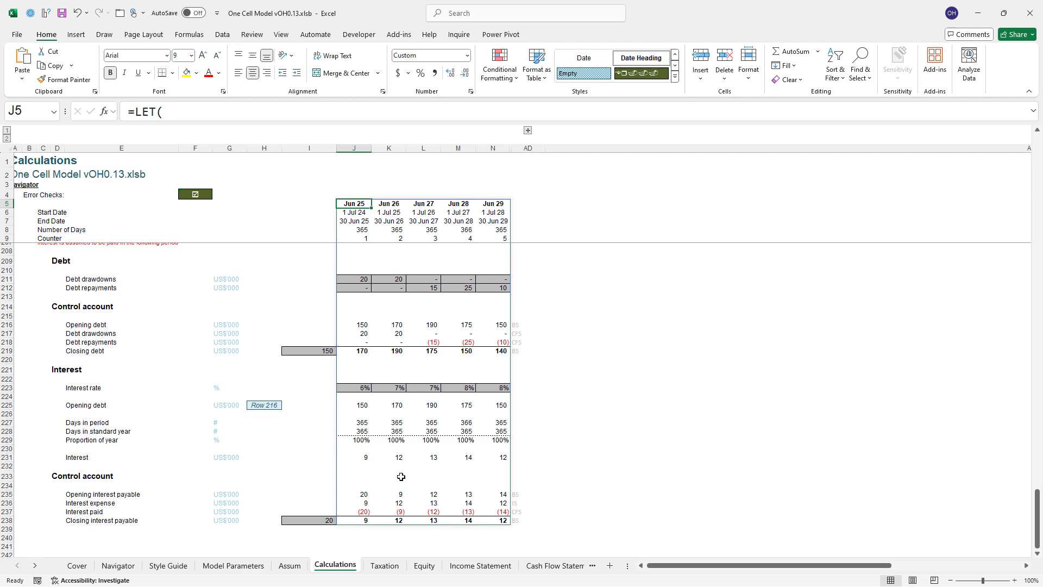
Step: Select the Taxation sheet's J5 LET formula, compare with Calculations, expand it, and select the Jun 25 NPBT figure
click(386, 565)
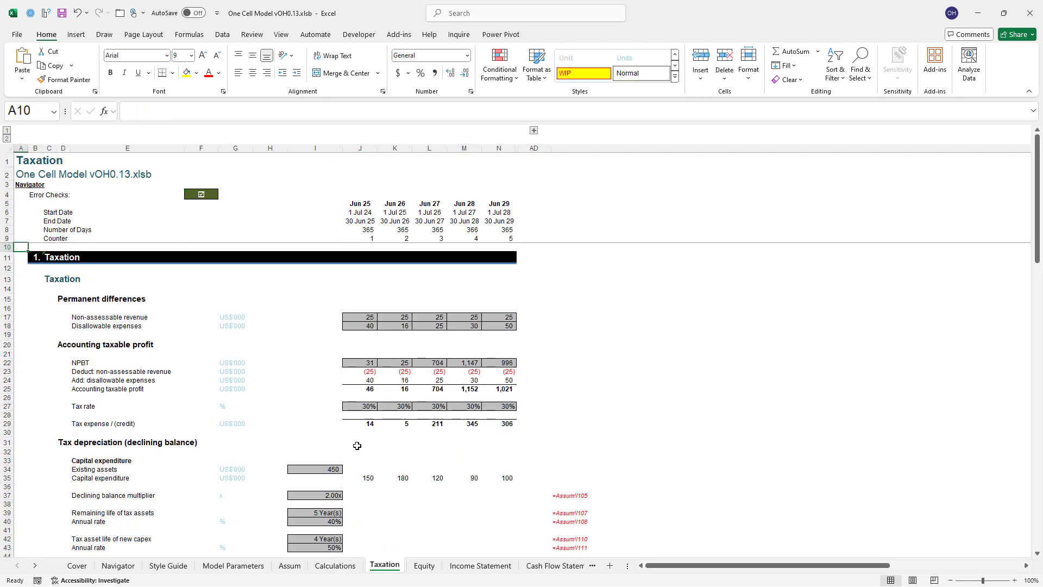
click(360, 207)
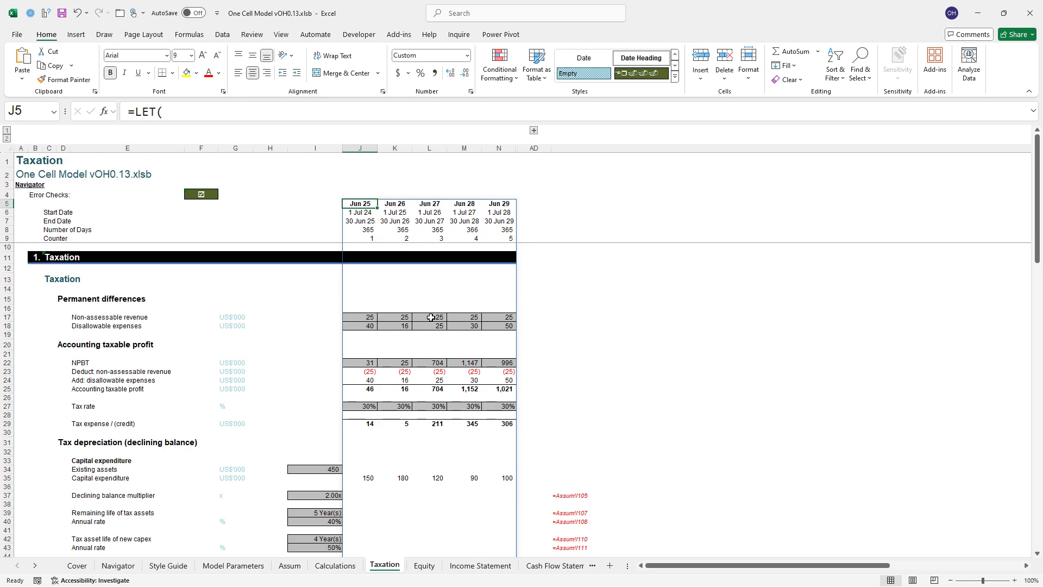
click(348, 566)
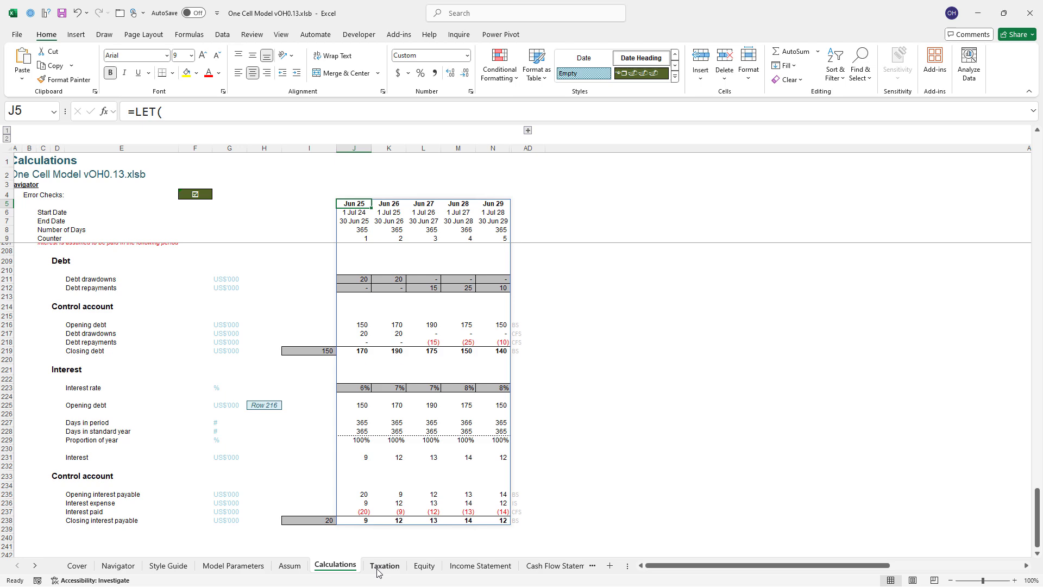
click(383, 566)
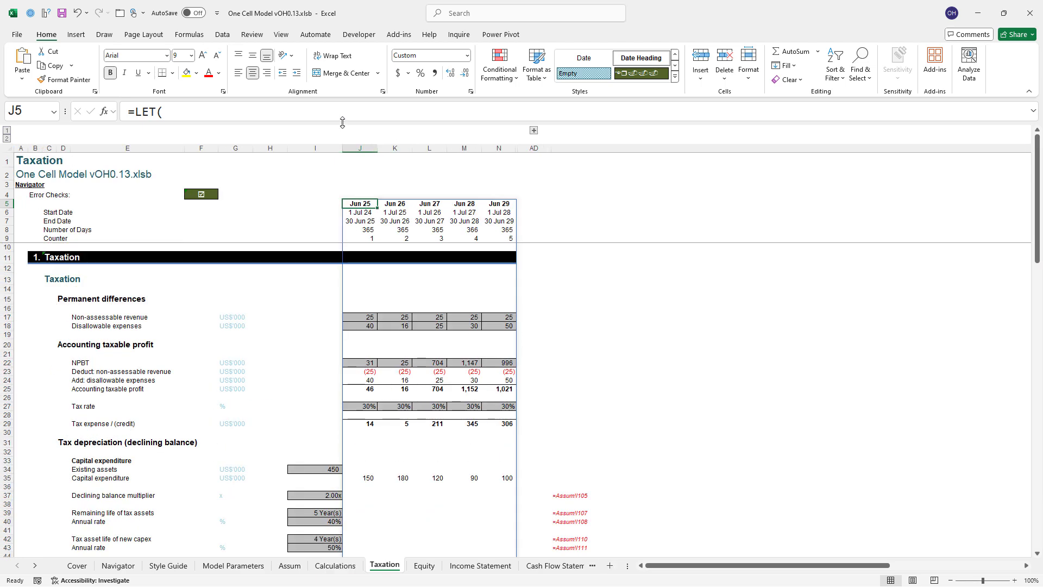
mouse_move(343, 122)
mouse_down()
mouse_move(357, 415)
mouse_move(357, 117)
mouse_up()
click(360, 364)
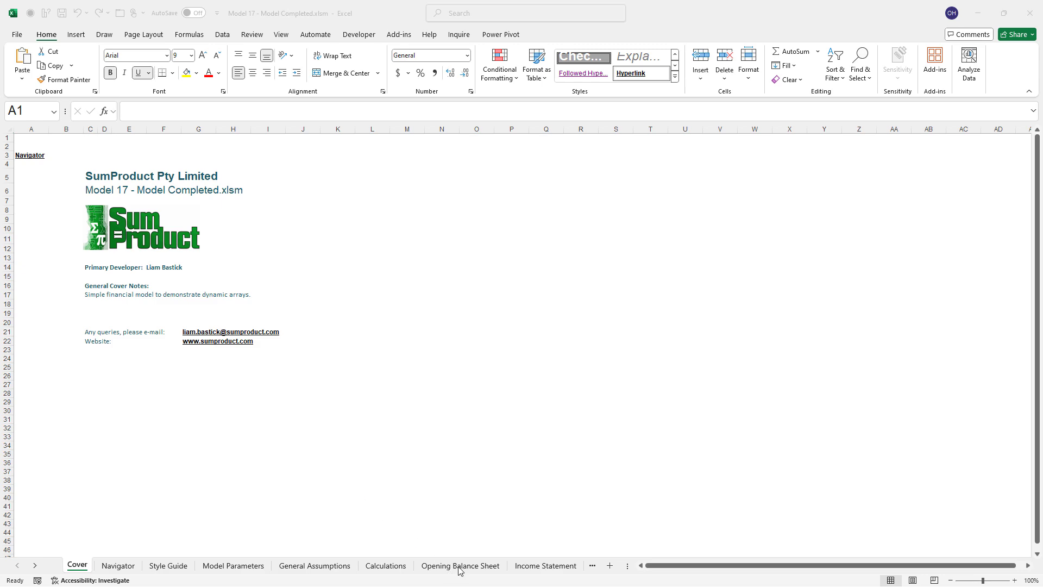
Step: Inspect how Model 17's Income Statement Revenue row links to the Calculations sheet
click(532, 571)
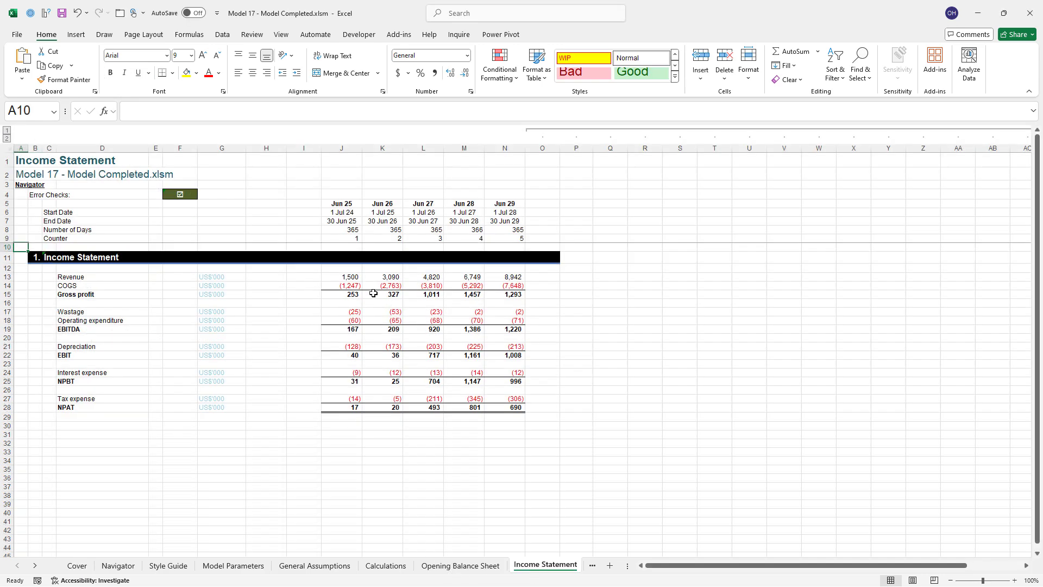
click(348, 278)
key(ctrl+shift+Right)
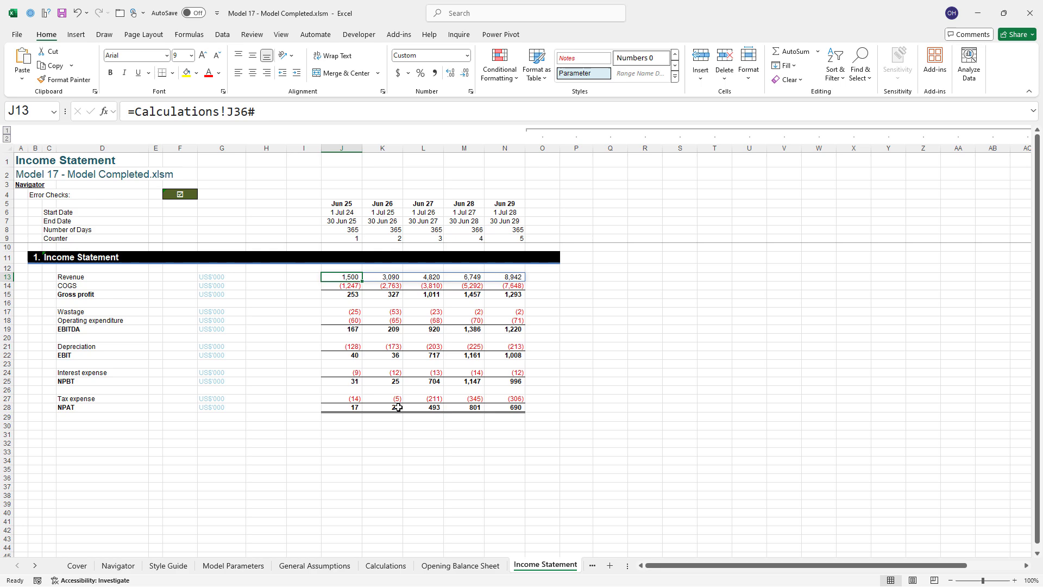
Step: Delete Model 17's Calculations sheet, see the Income Statement's #REF! errors, and return to the one-cell model
click(383, 566)
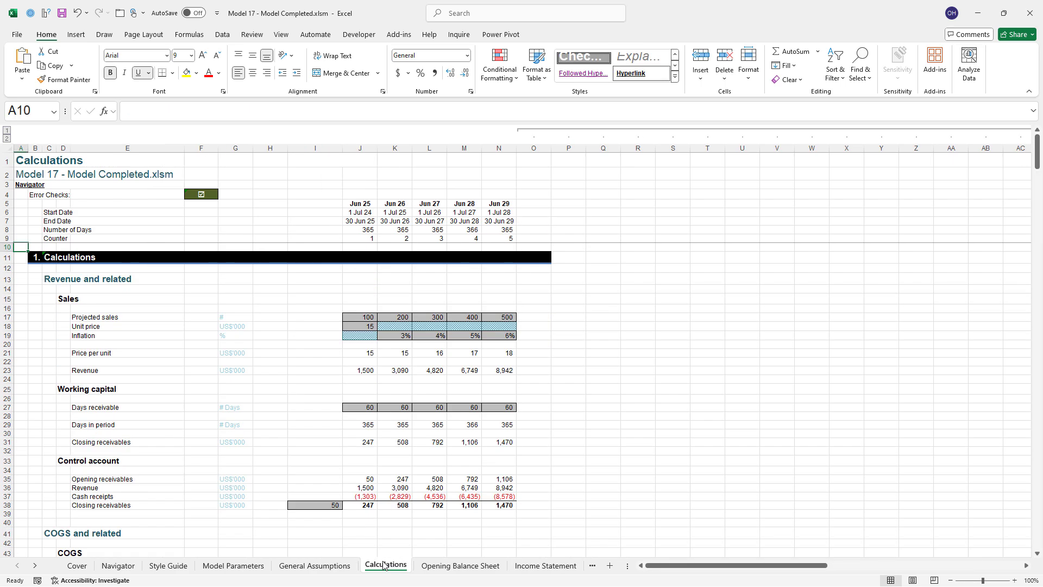
right_click(383, 566)
key(Escape)
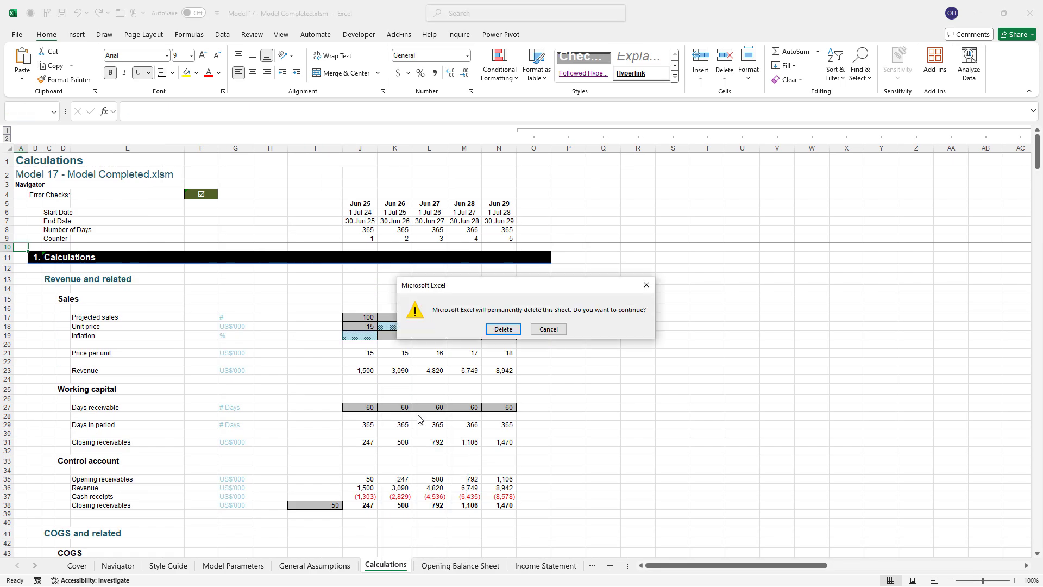
click(511, 331)
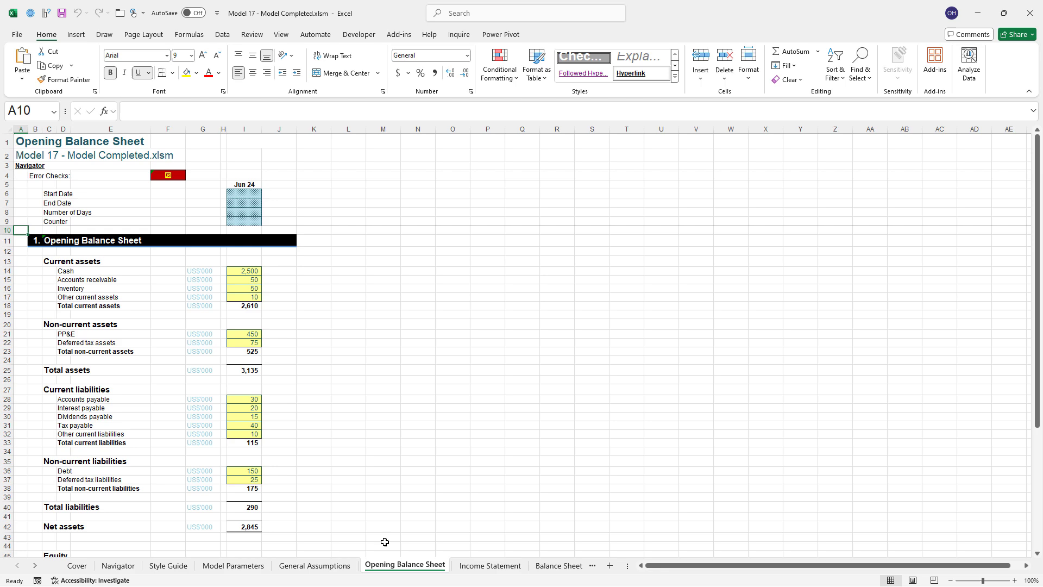
click(490, 565)
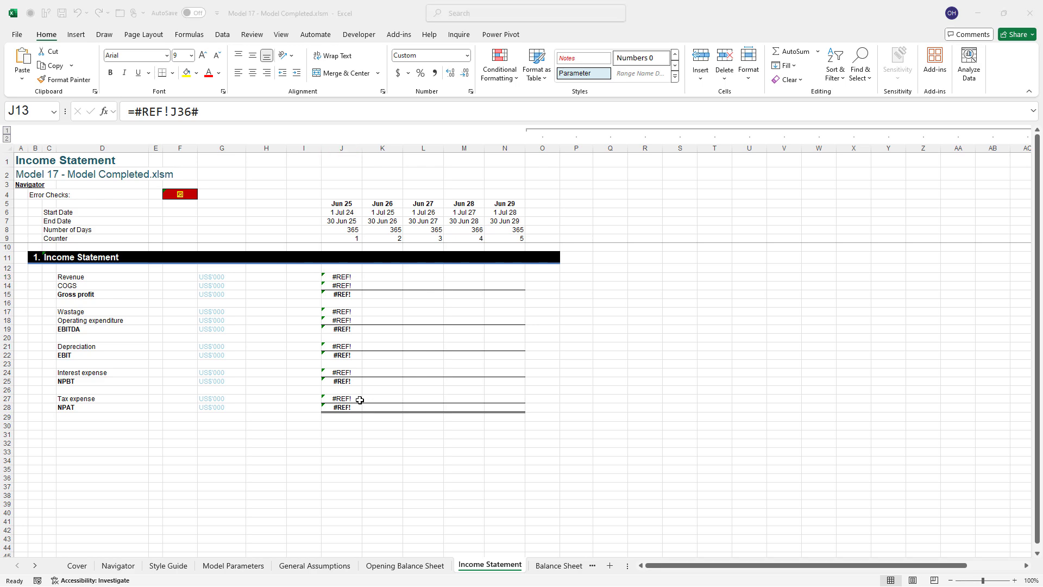
key(alt+Tab)
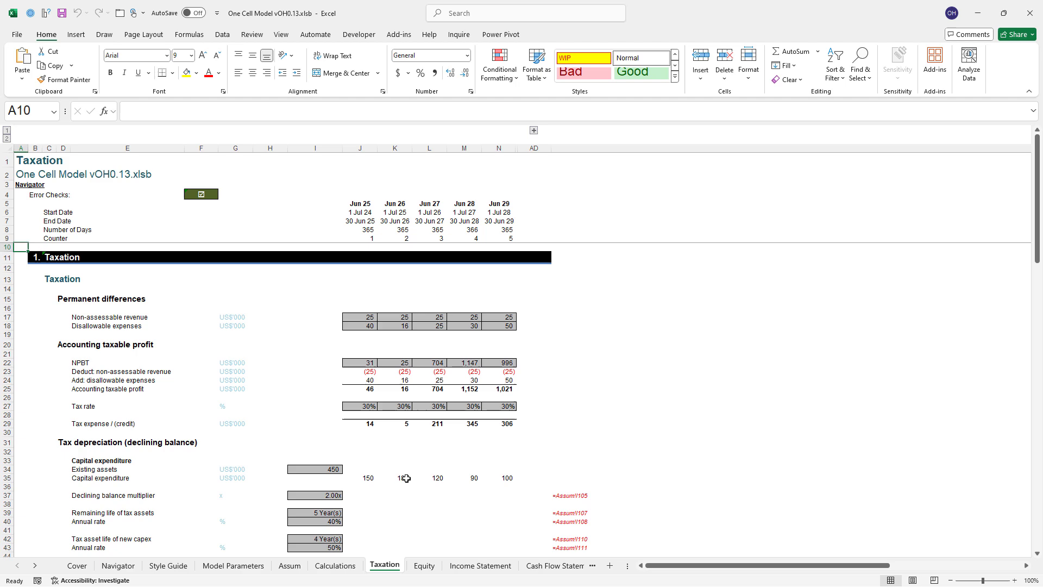
Step: Group and delete the Equity, Calculations and Taxation sheets, leaving Income Statement NPAT at 17, 20, 493, 801, 690
click(467, 565)
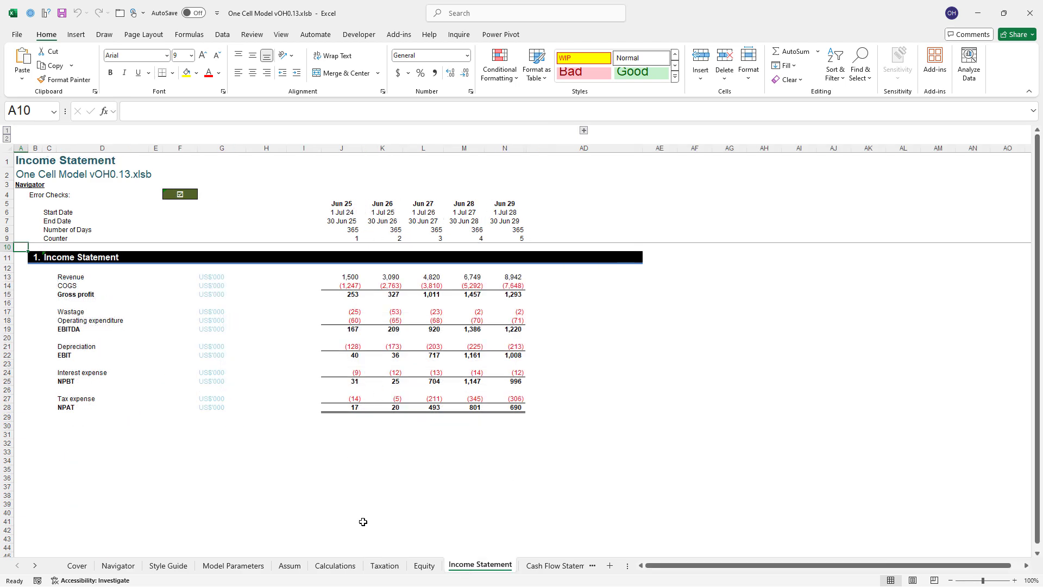
click(424, 565)
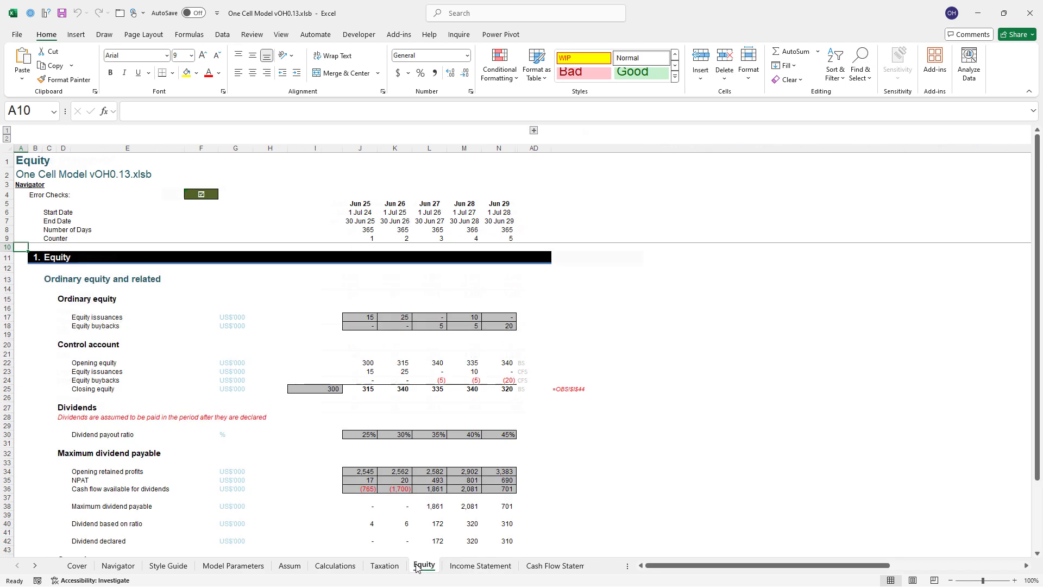
shift+click(342, 566)
right_click(345, 567)
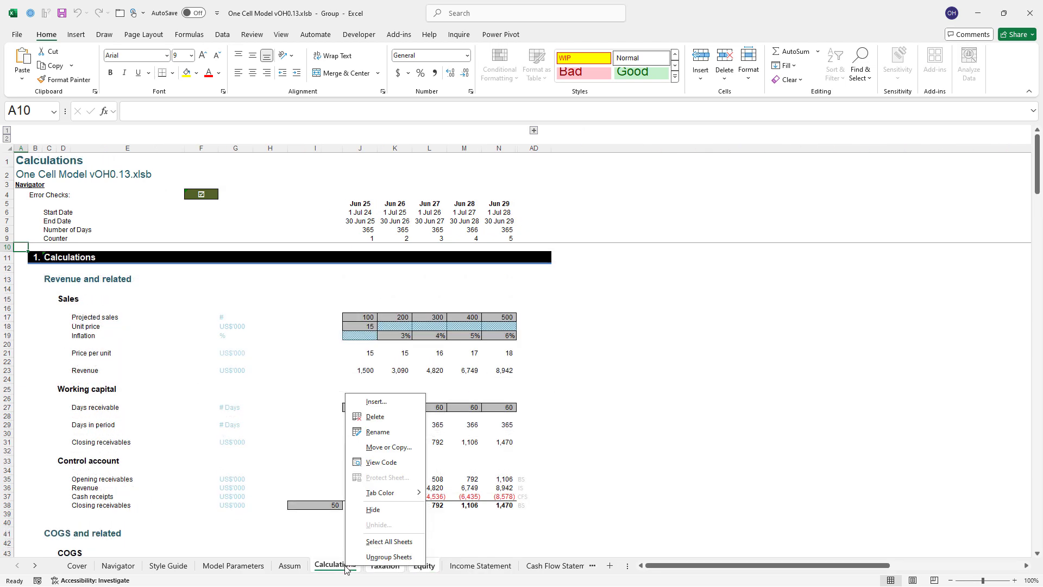
click(383, 421)
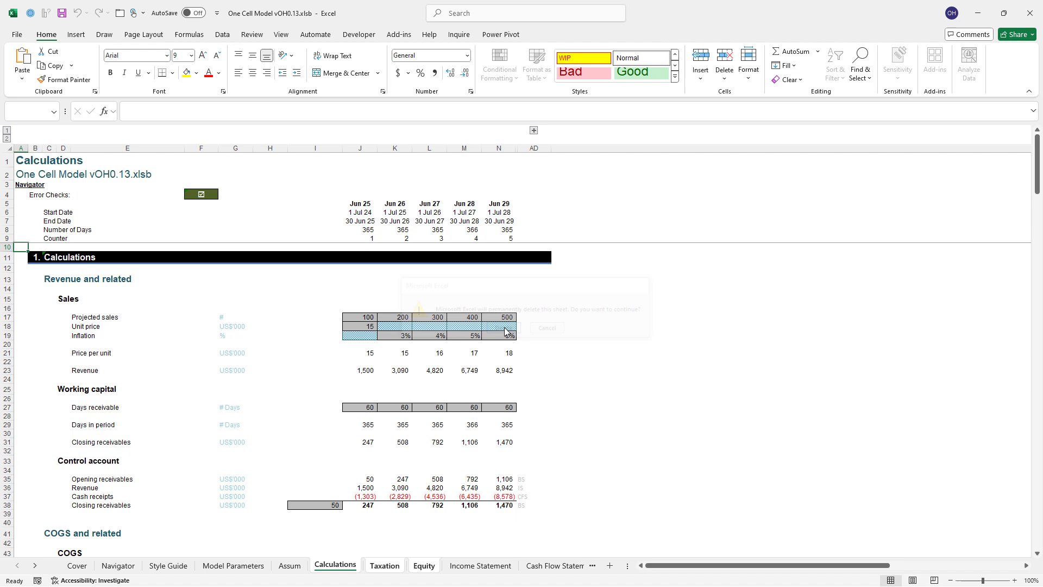
click(503, 329)
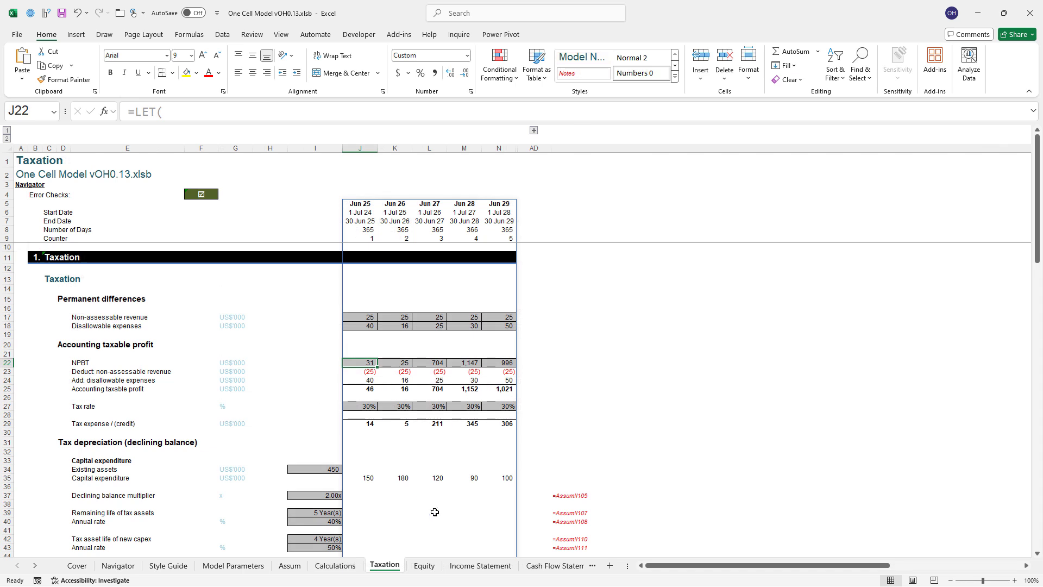
click(469, 567)
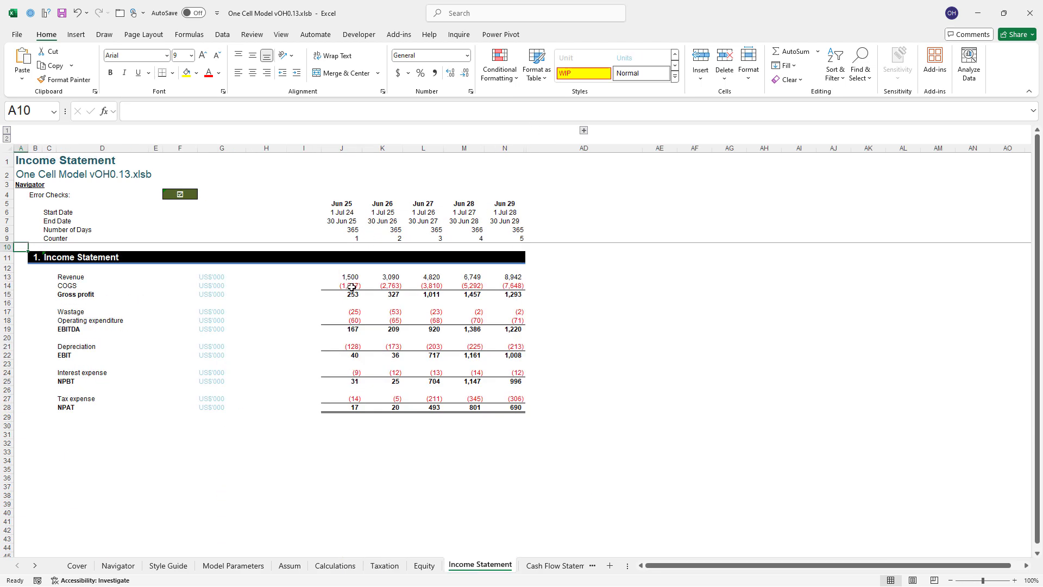
Step: Select the Income Statement's J5 formula, enlarge the formula bar, and highlight the Revenue-COGS-InvCOGS gross profit term
click(334, 204)
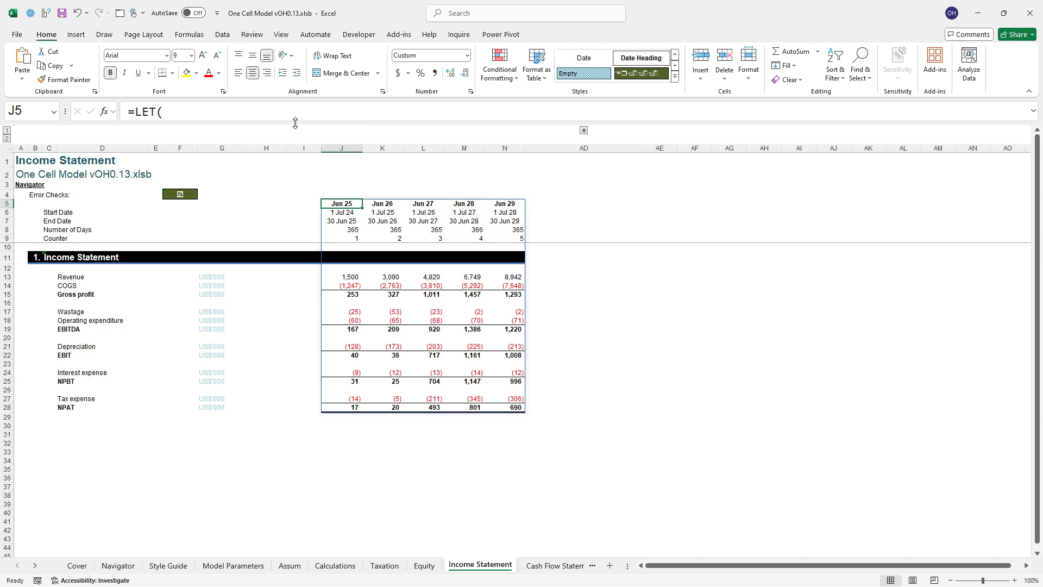
drag(295, 122, 311, 223)
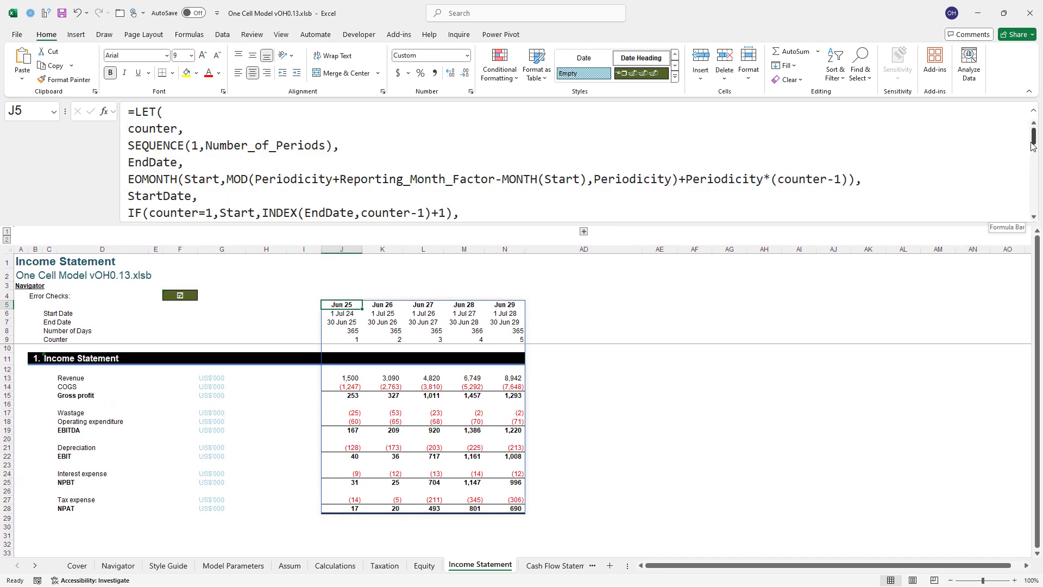
drag(1032, 145, 1033, 209)
drag(914, 176, 935, 428)
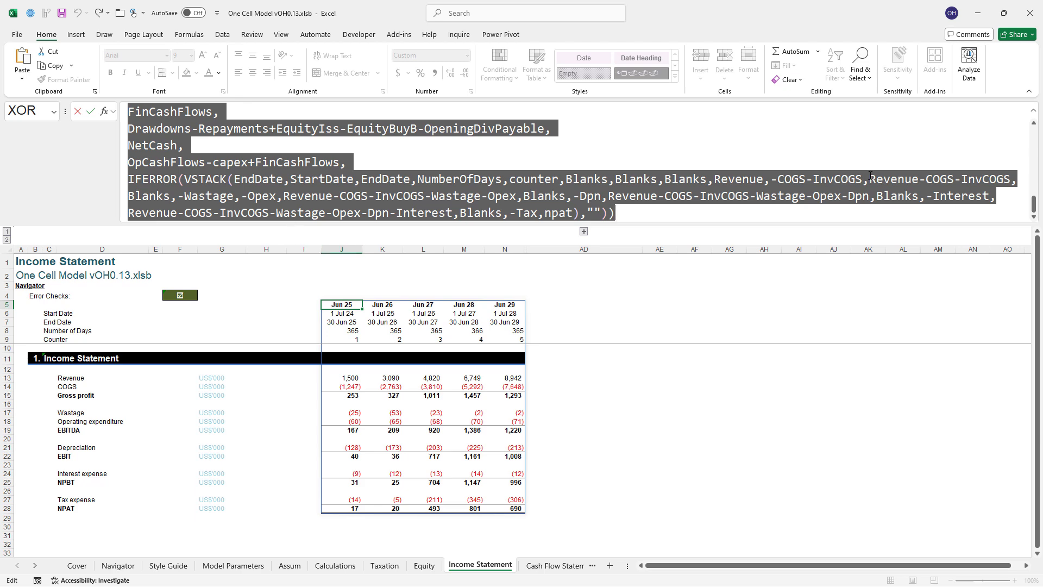
drag(871, 178, 1012, 183)
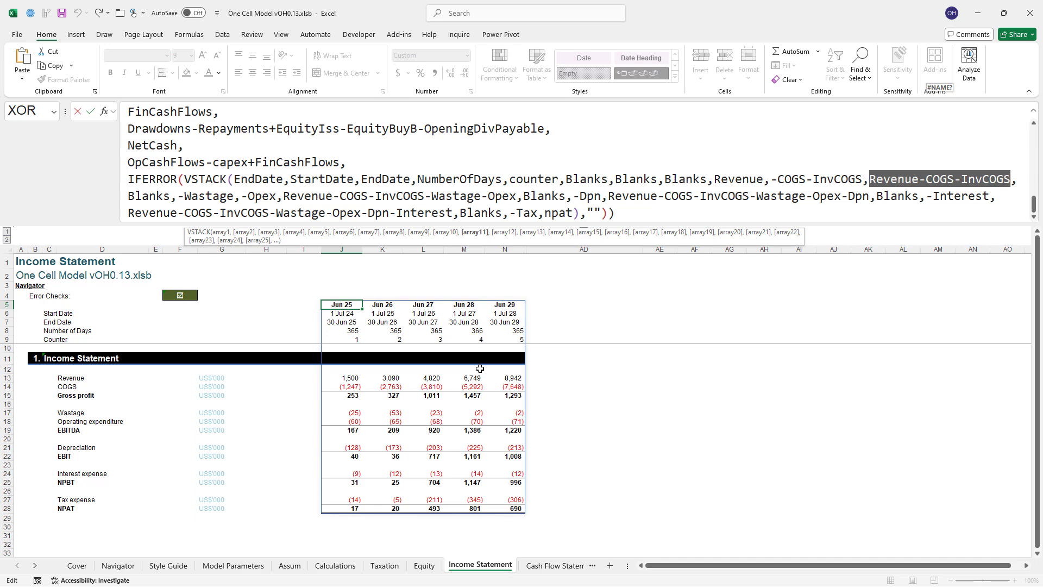
Step: Leave the Income Statement formula and show the Cash Flow Statement's J5 formula in an enlarged formula bar
key(Escape)
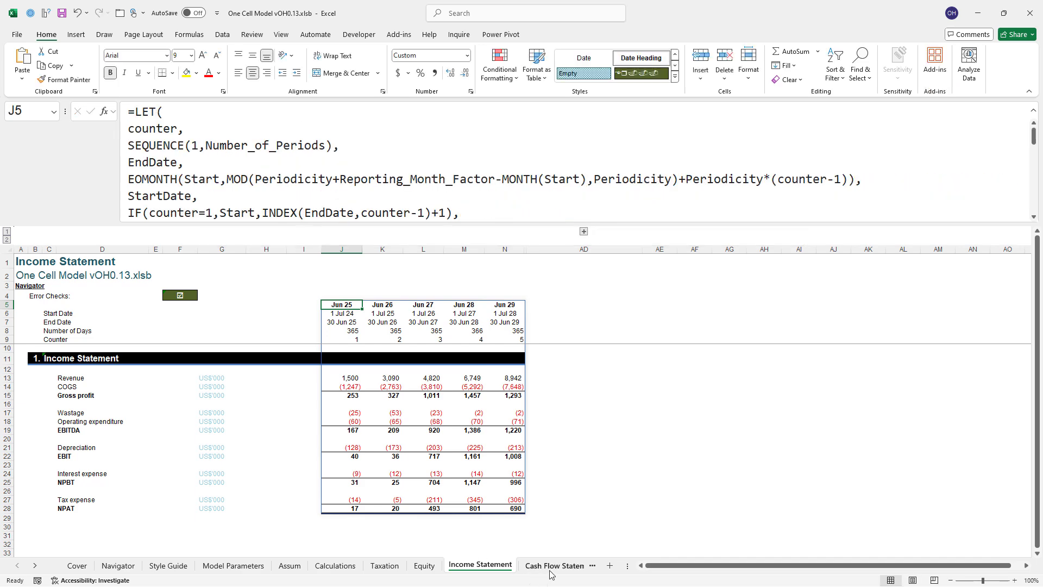
click(550, 572)
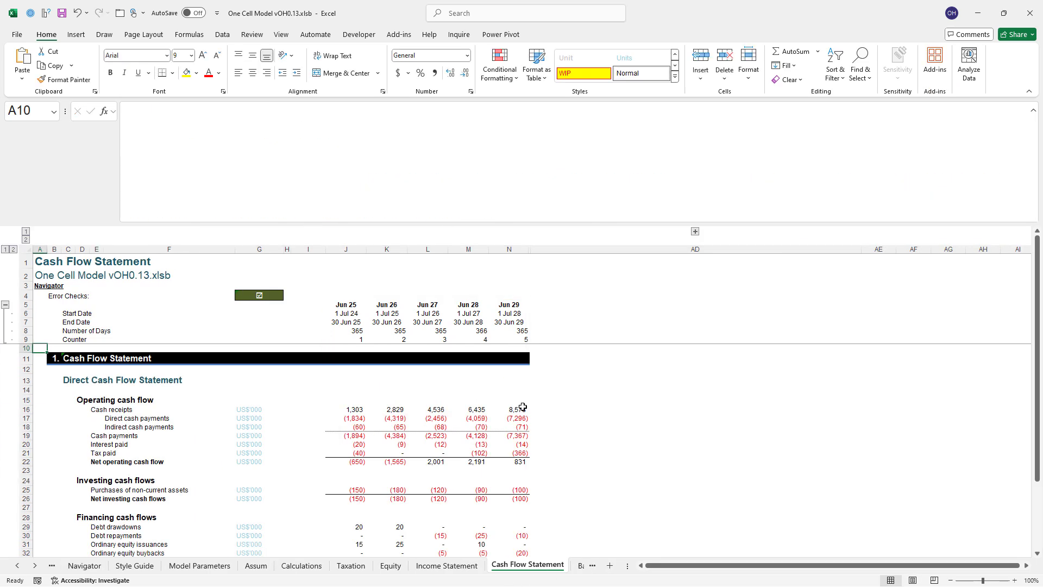
click(346, 305)
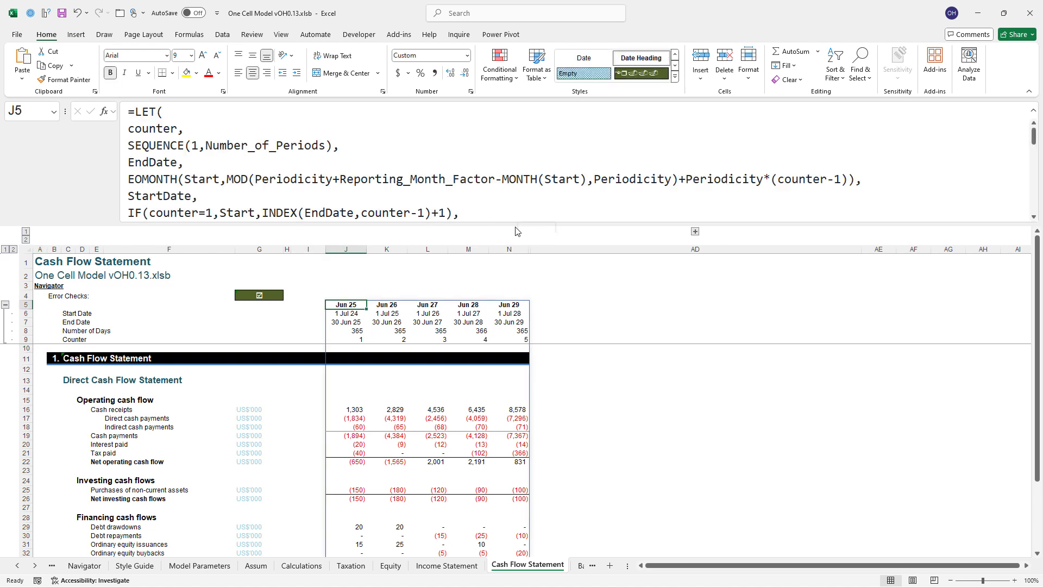
drag(511, 223, 521, 292)
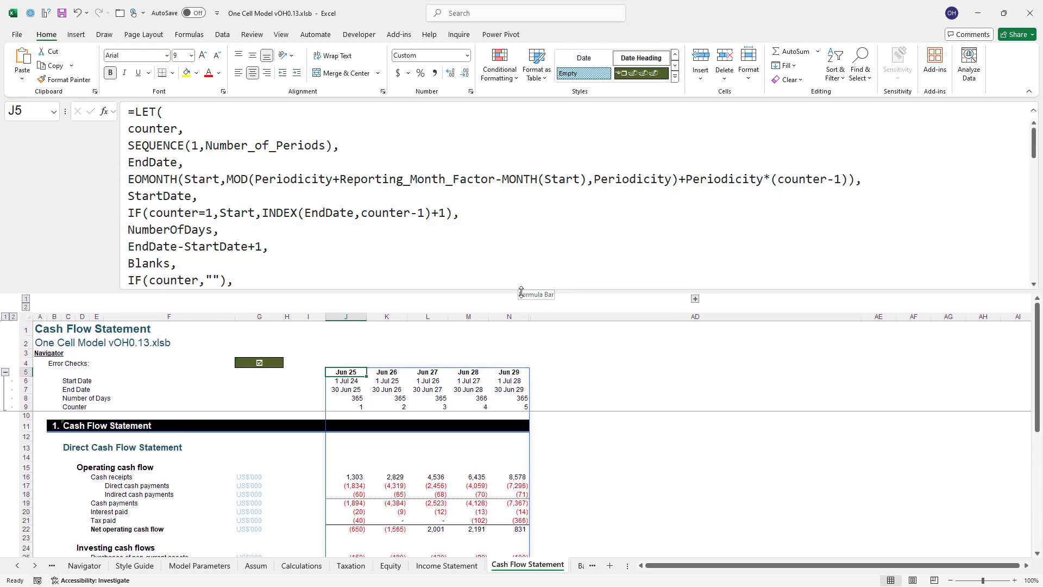
Step: Highlight the DCashPayments, CashPayments and NetCash terms in the VSTACK, then exit without changes
drag(890, 175, 924, 484)
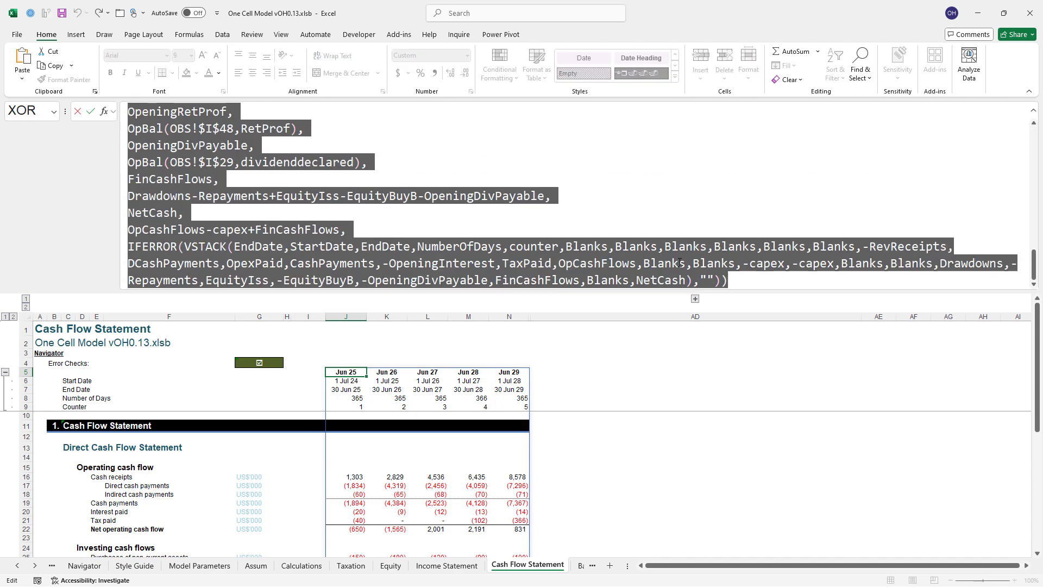
drag(136, 263, 212, 281)
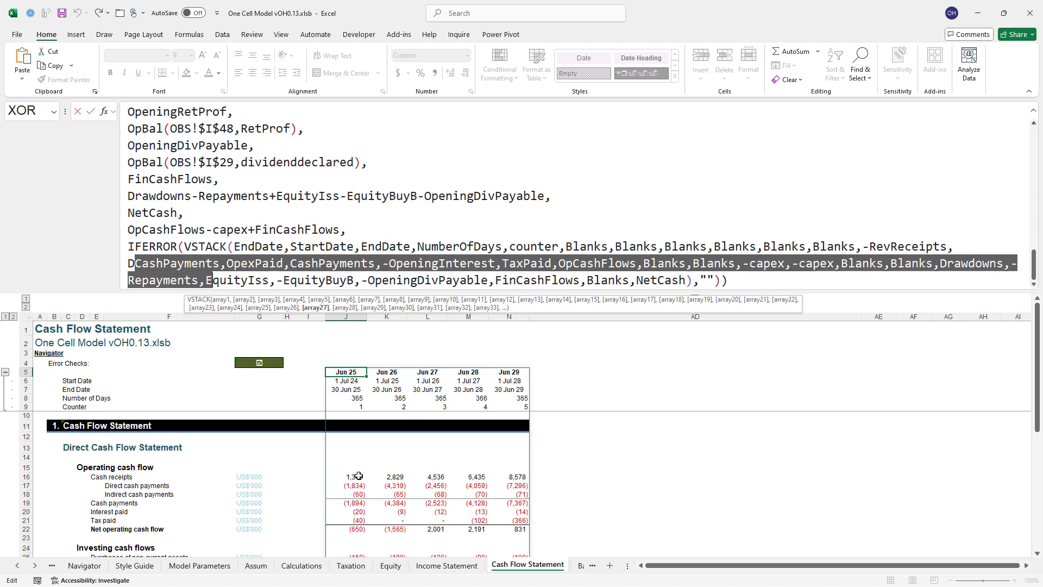
click(305, 263)
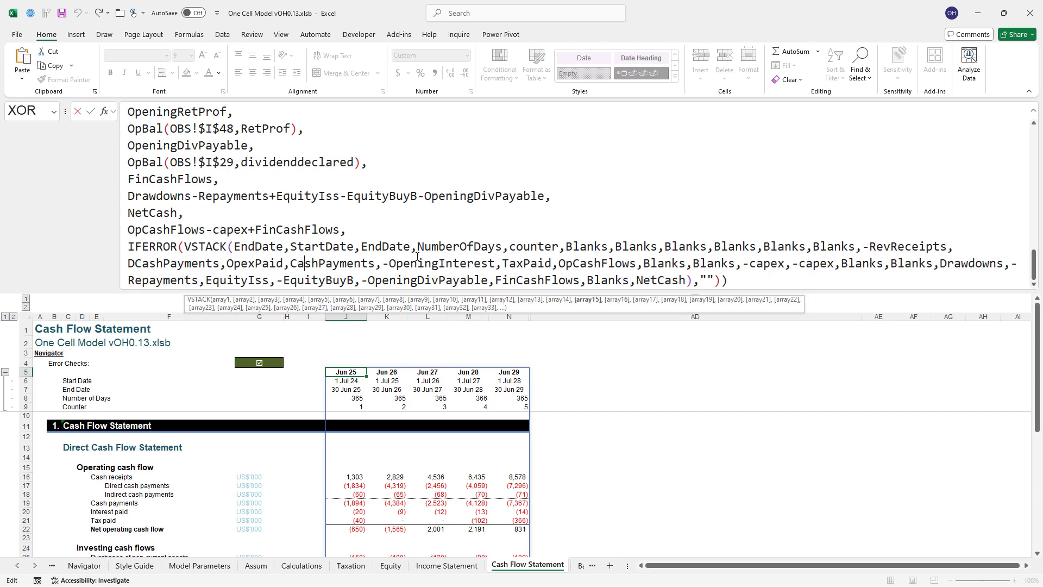
drag(637, 281, 696, 282)
scroll(561, 483, down, 5)
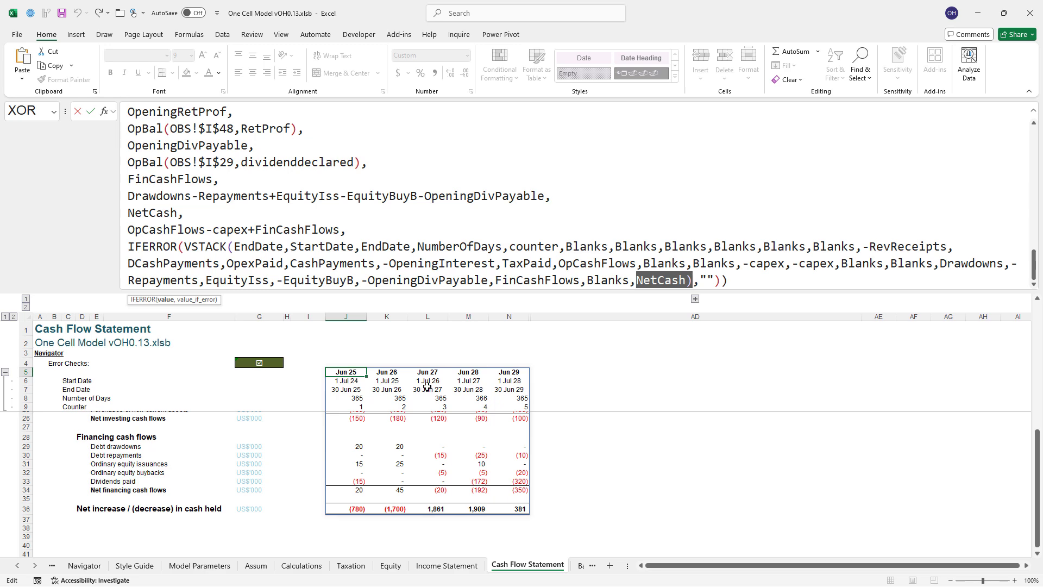
key(Escape)
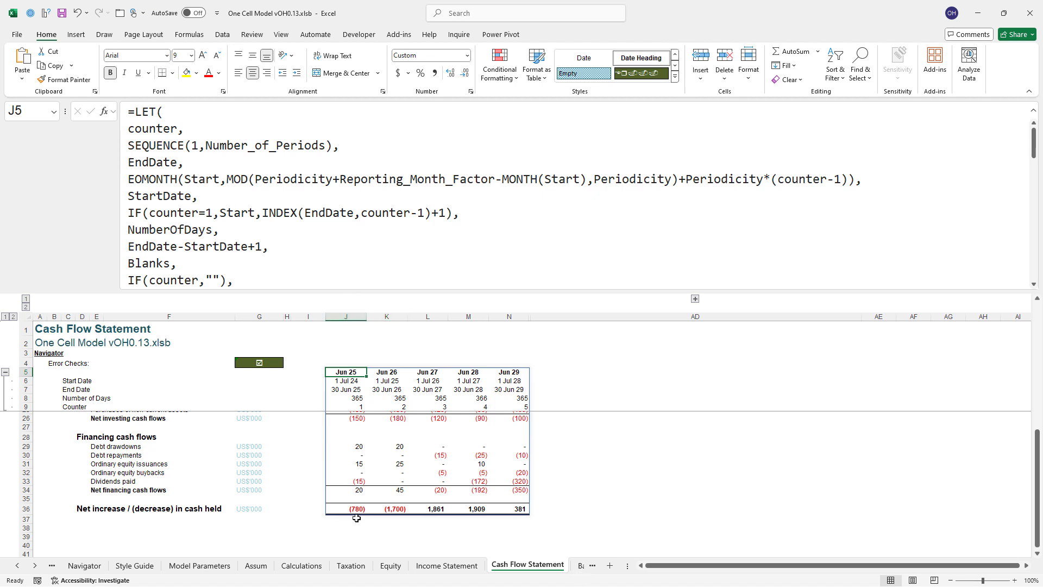
Step: Inspect the Balance Sheet's J5 LET formula, highlighting the X name used for blanks
click(582, 567)
click(298, 454)
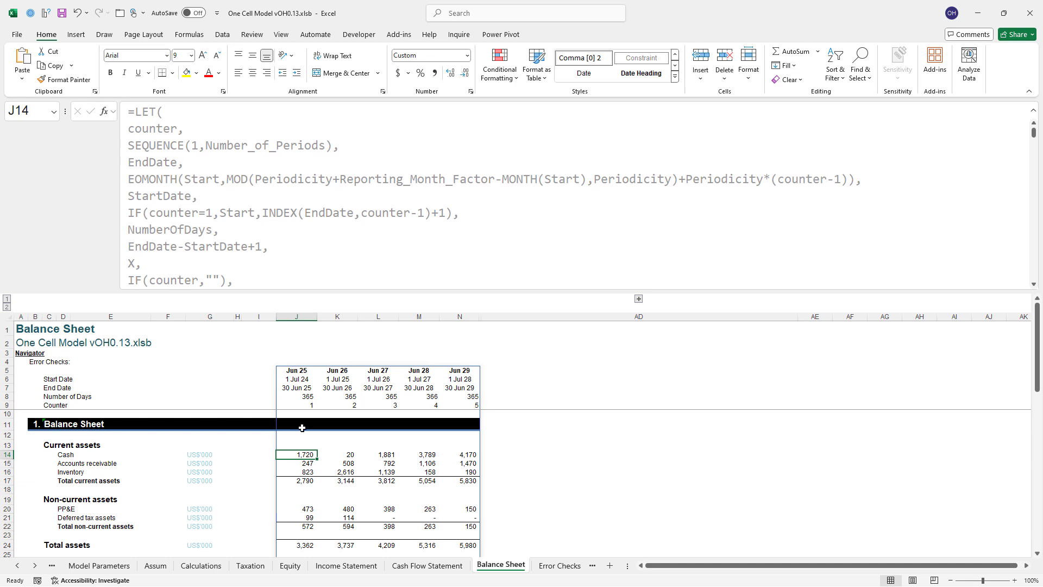
click(302, 370)
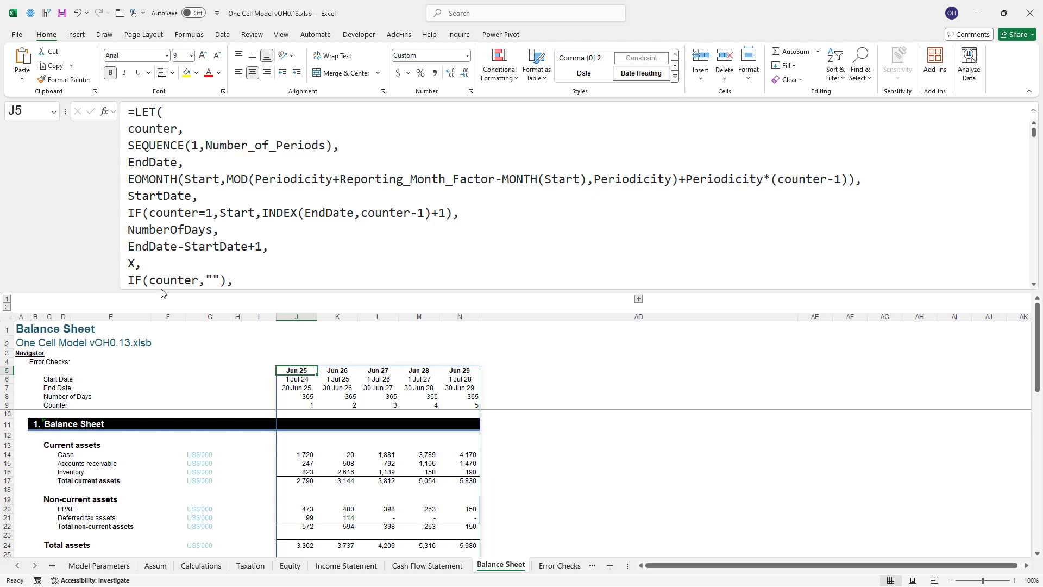
click(132, 264)
double_click(132, 264)
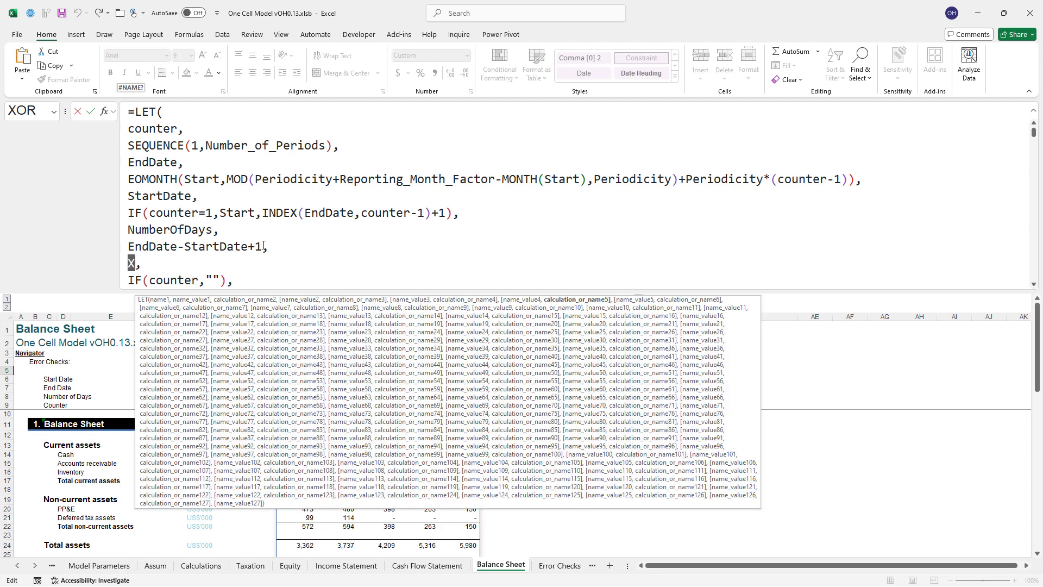
click(683, 517)
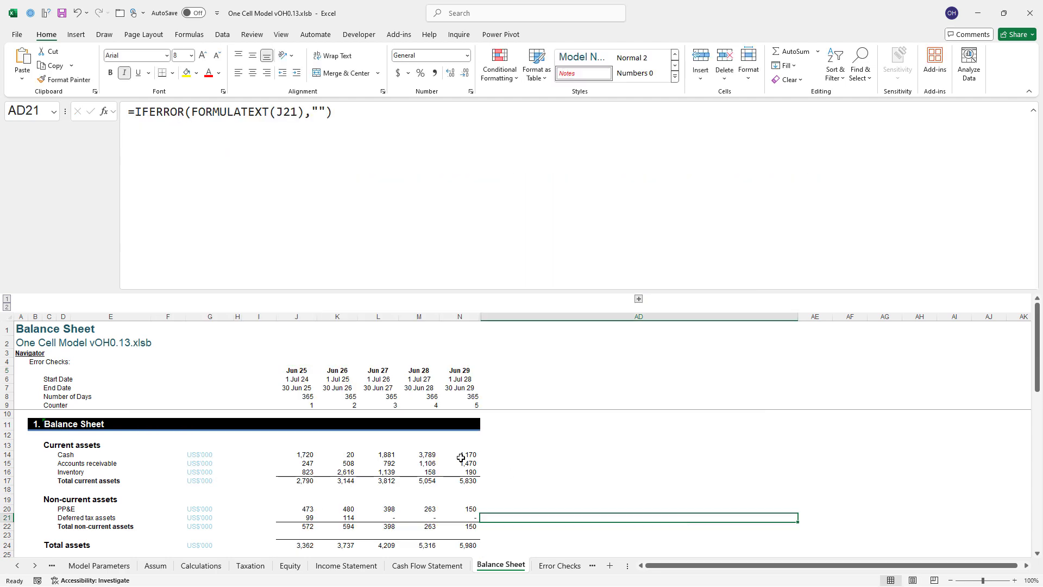
click(292, 371)
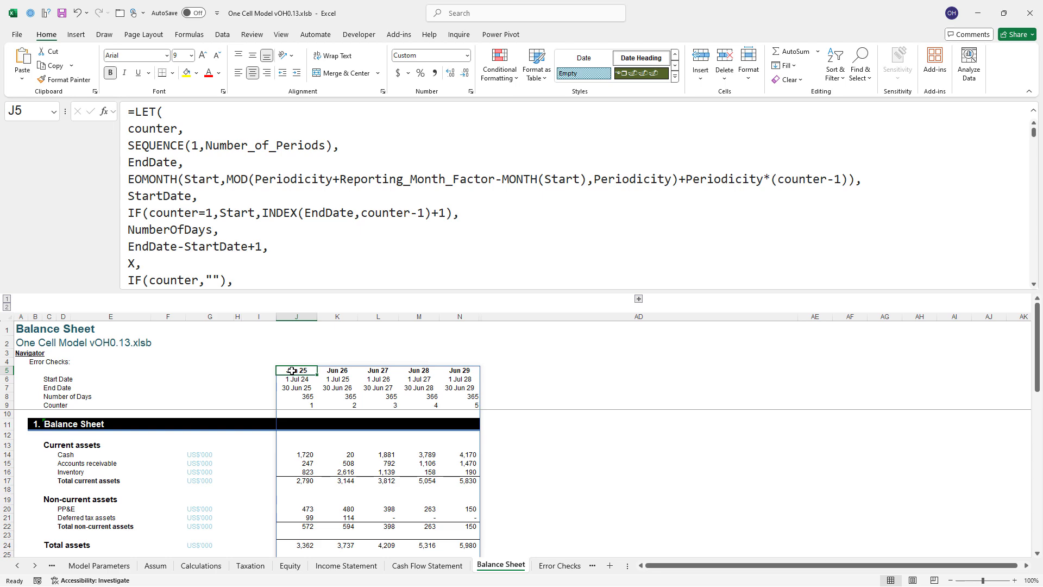
Step: Review the Error Checks results in J15:N17 and the =Overall_Error_Check cell F4
click(549, 565)
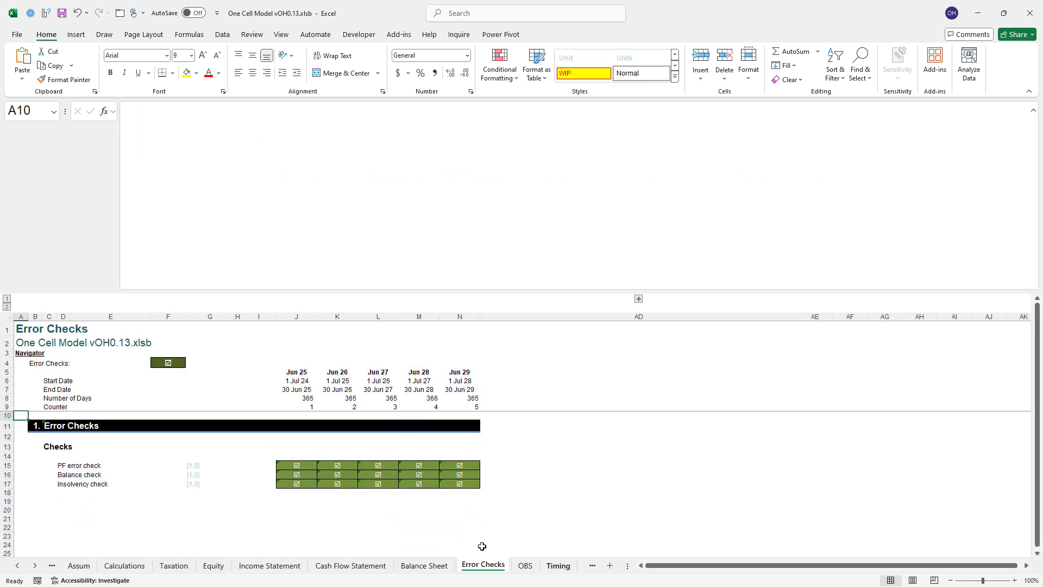
click(255, 468)
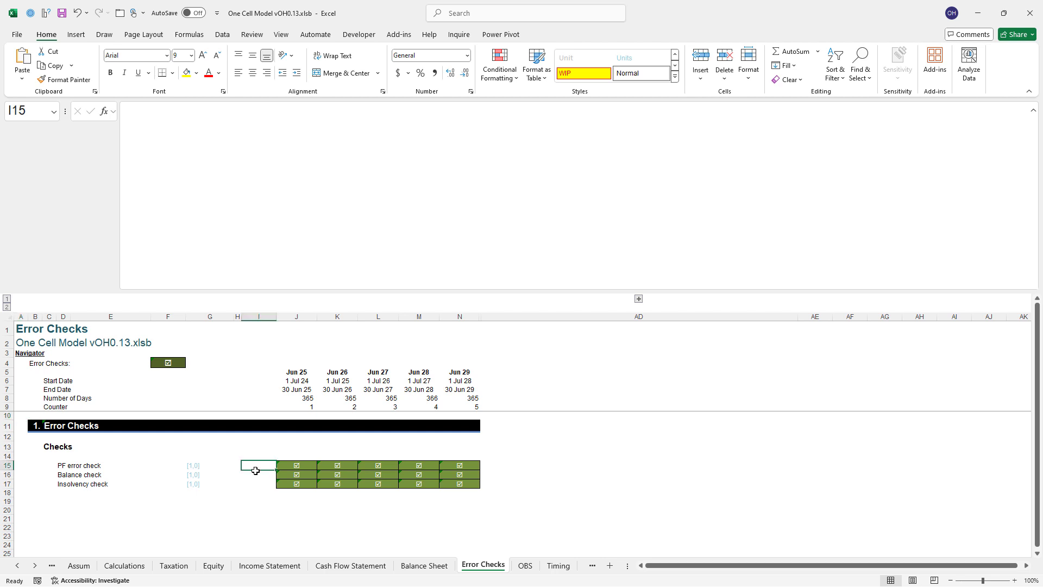
drag(255, 470, 465, 485)
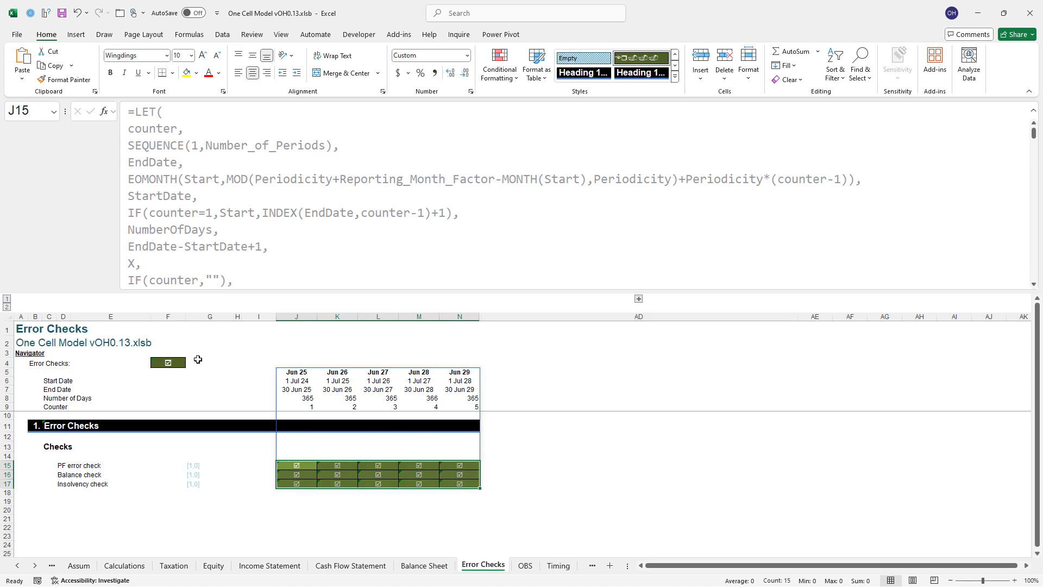
click(167, 363)
click(168, 370)
click(167, 363)
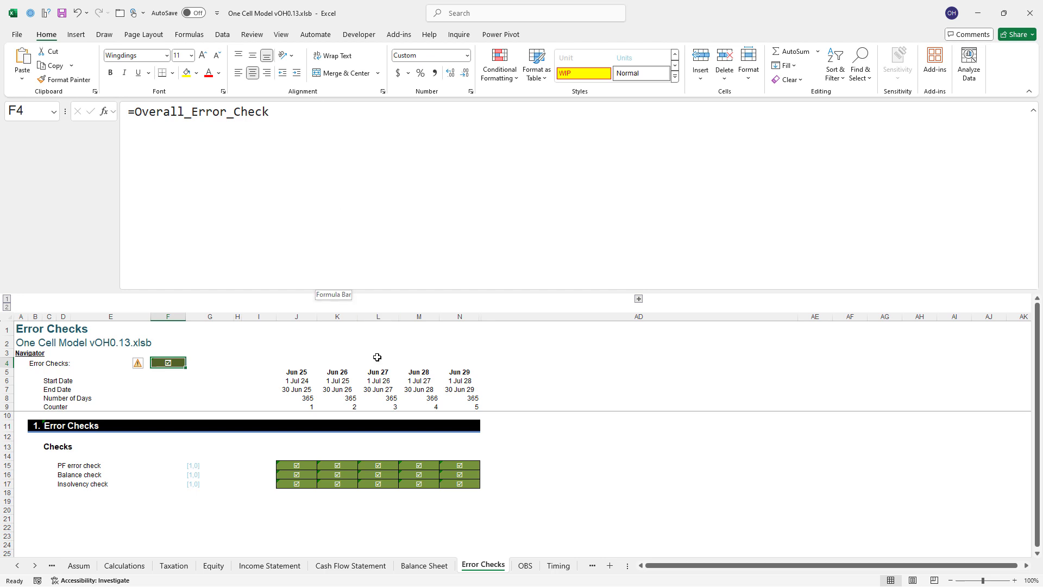
Step: Set Number of Periods in H15 to 20 and expand the Balance Sheet columns through Jun 44
click(552, 567)
click(238, 448)
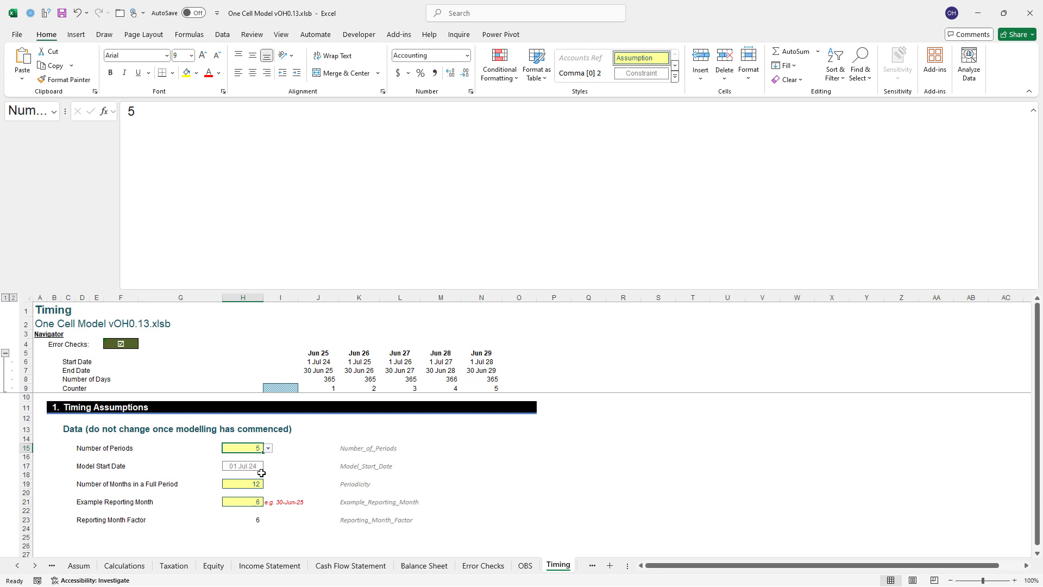
text(20)
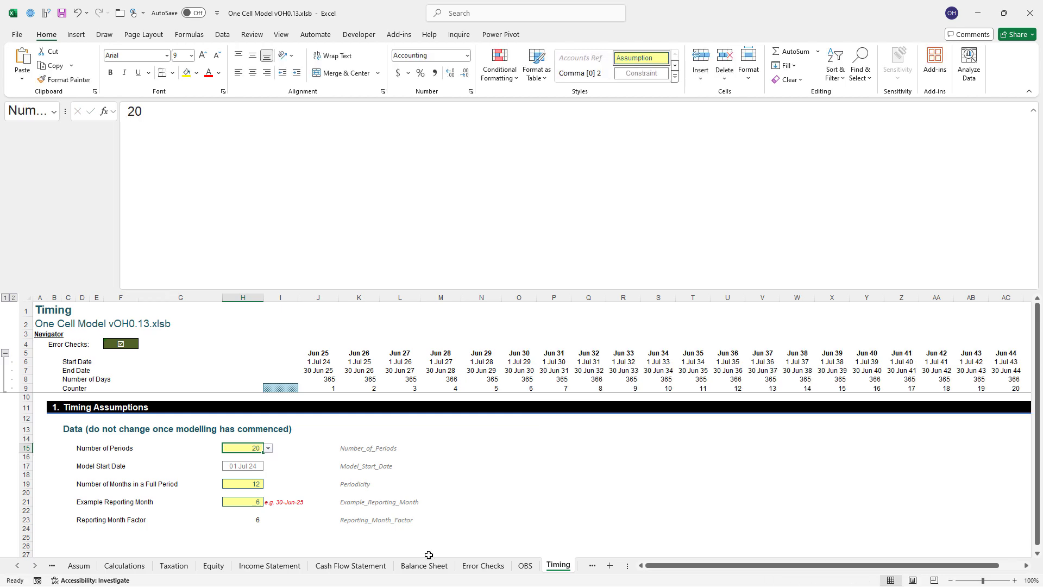
click(424, 565)
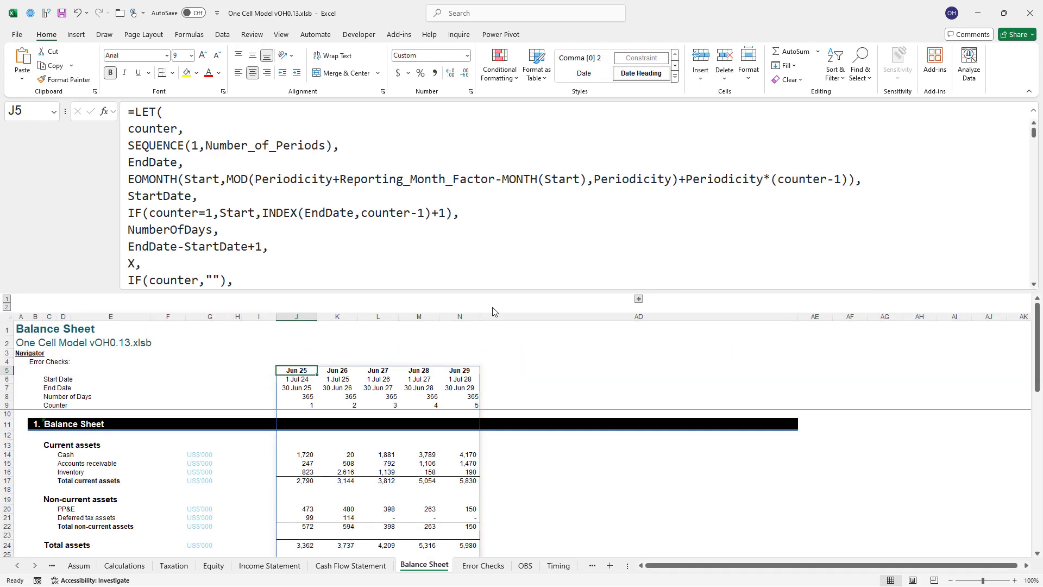
click(639, 298)
scroll(625, 342, right, 3)
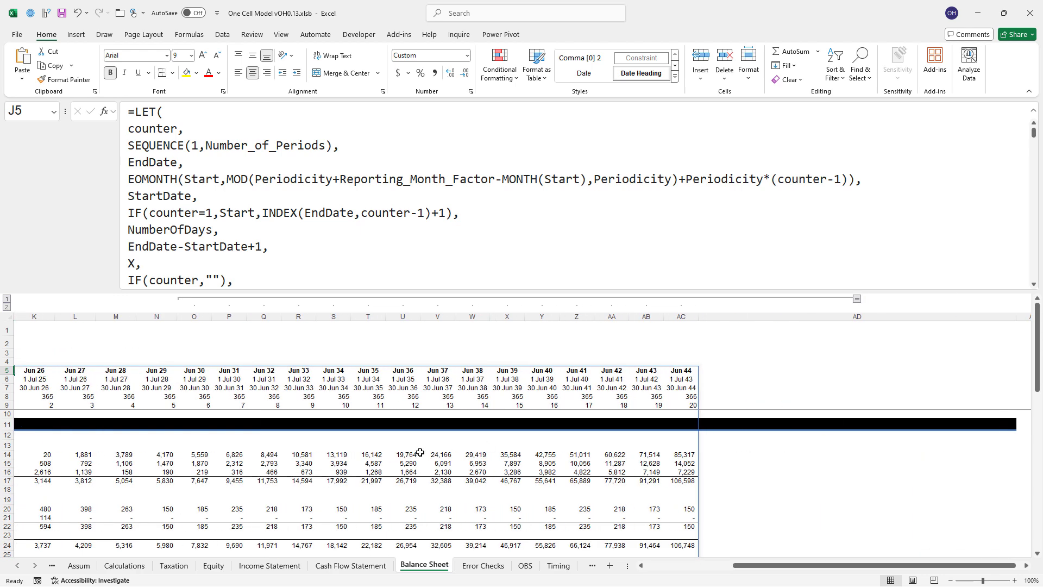
scroll(420, 453, left, 6)
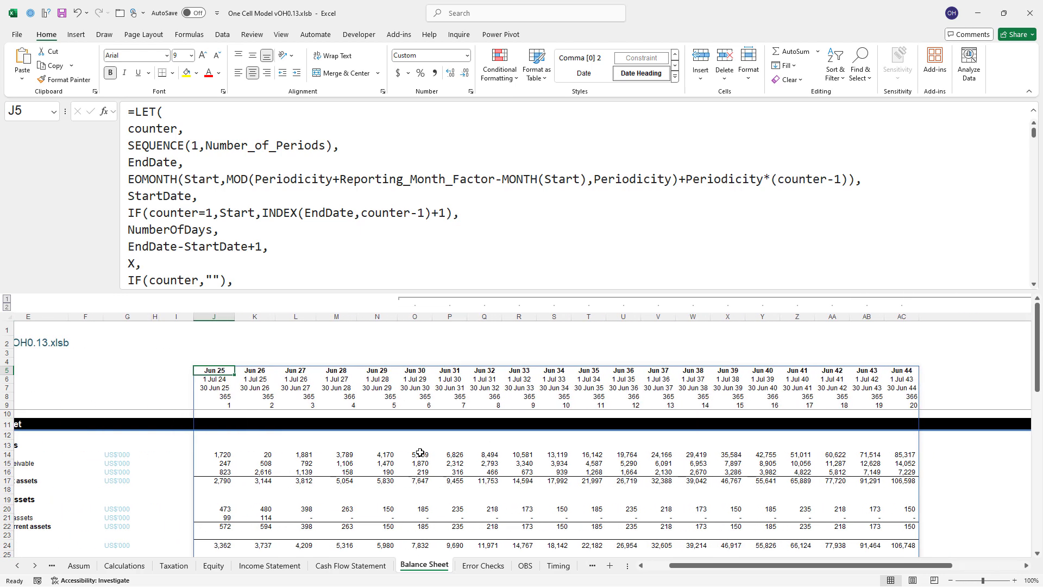